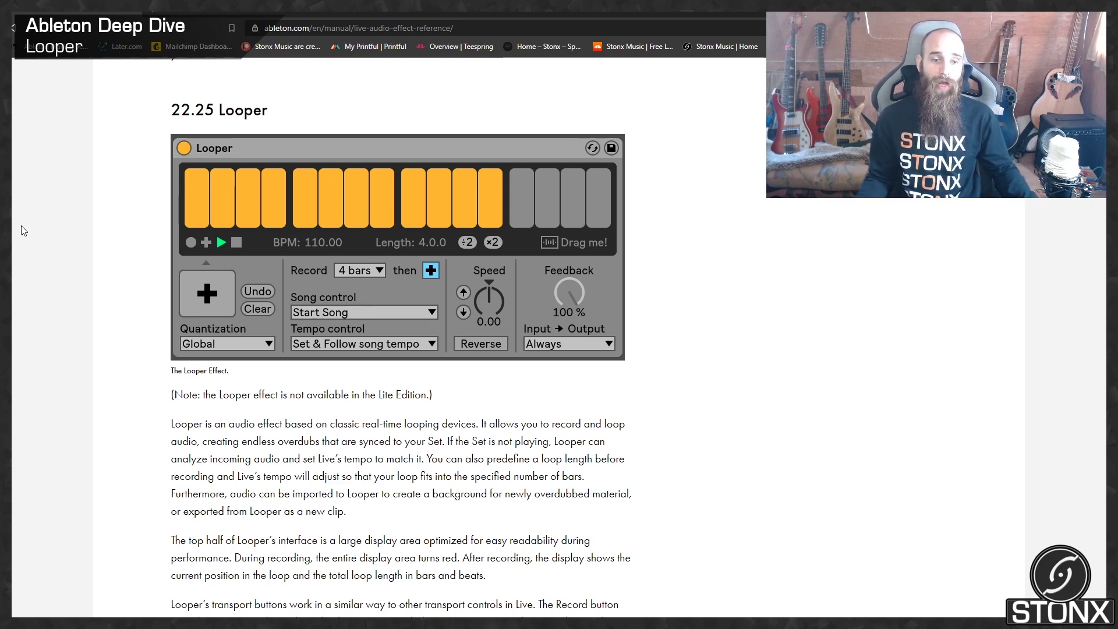
Read the Looper manual section on the transport buttons, Clear, Undo and the Multi-Purpose Transport Button, down to its behavior diagram.
scroll(955, 408, down, 1)
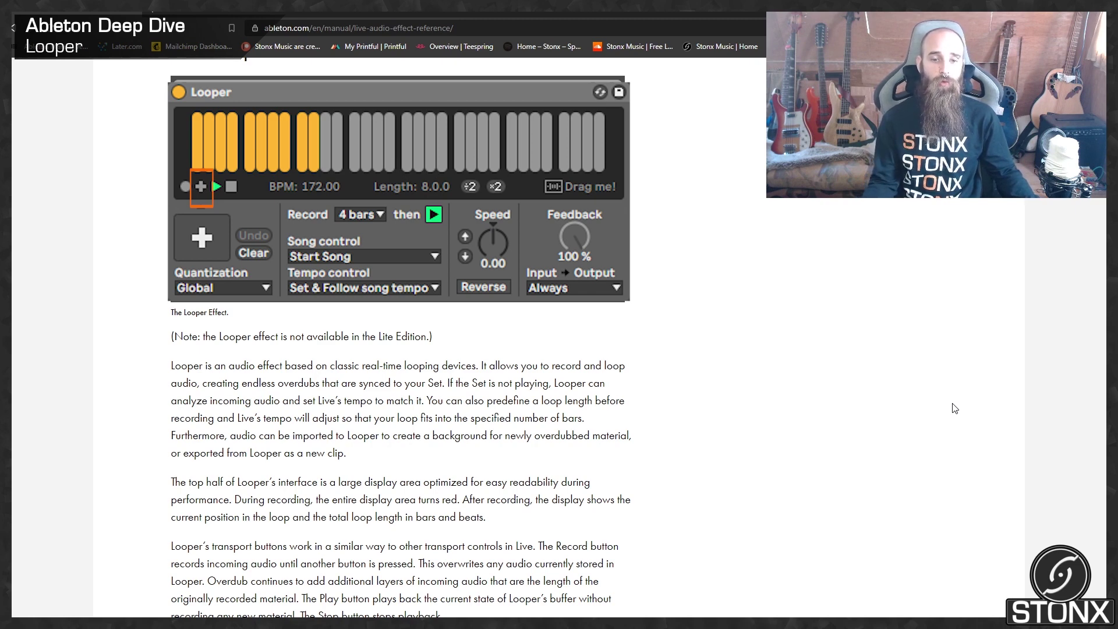
scroll(955, 408, down, 1)
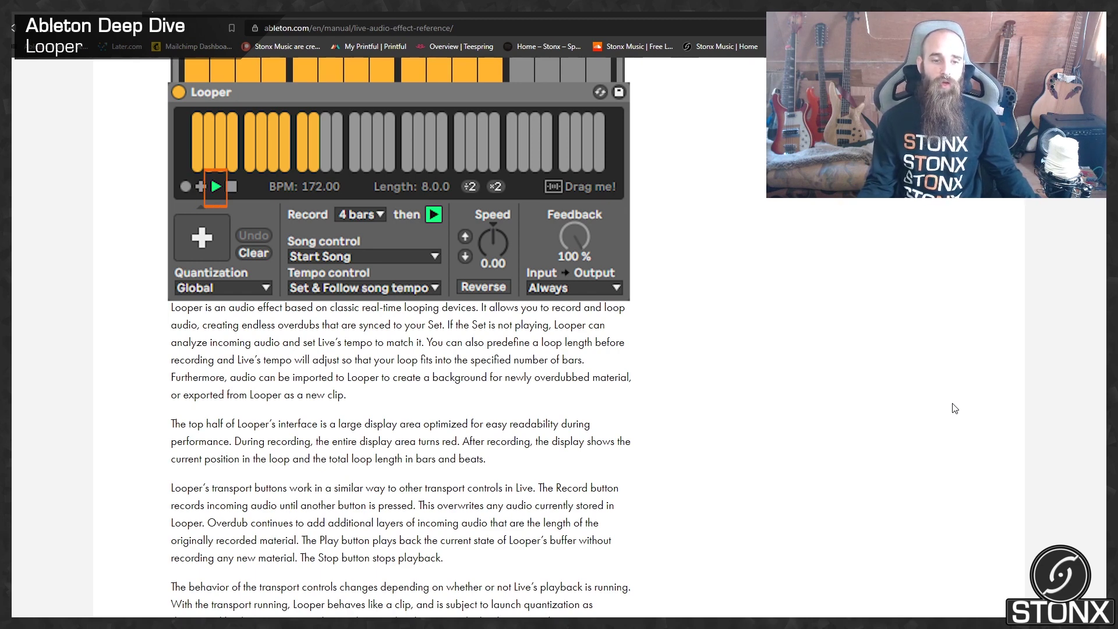
scroll(955, 408, down, 1)
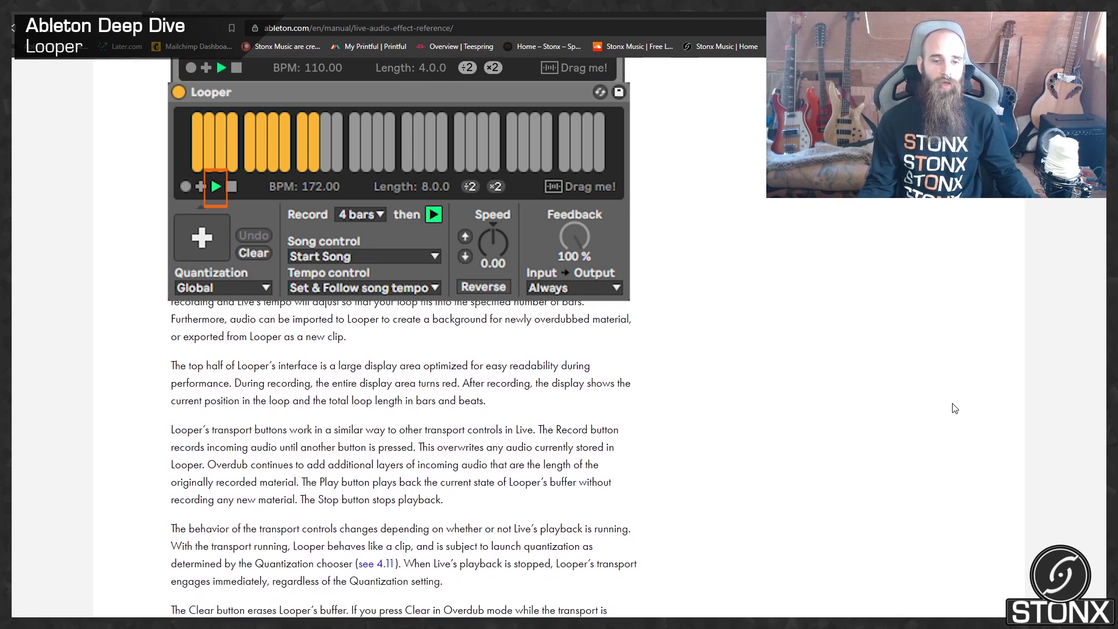
scroll(955, 409, down, 2)
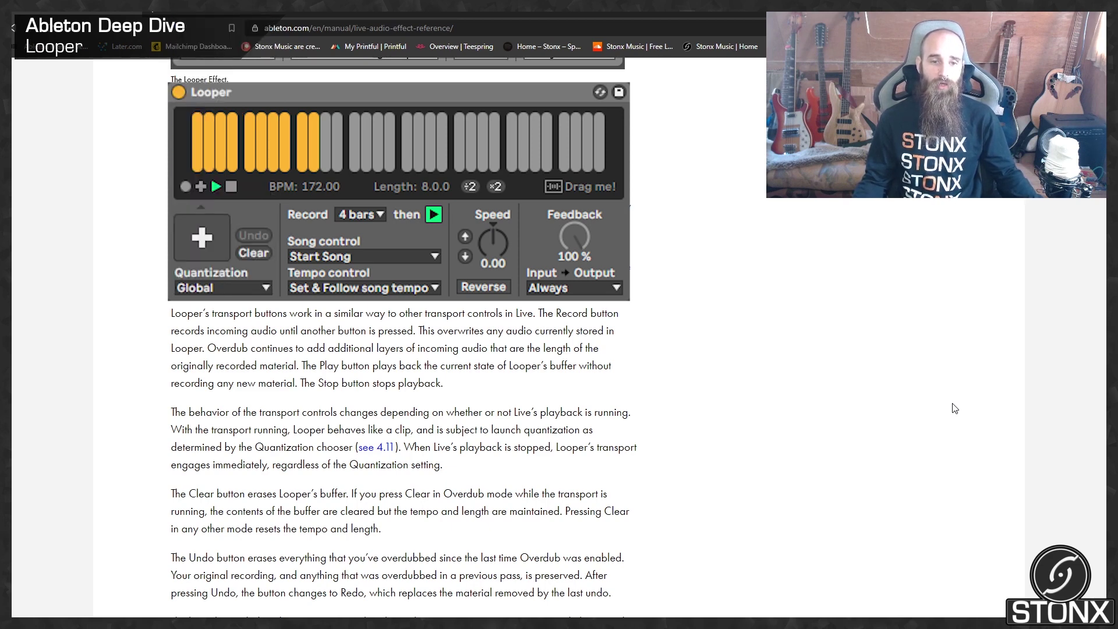
scroll(955, 408, down, 4)
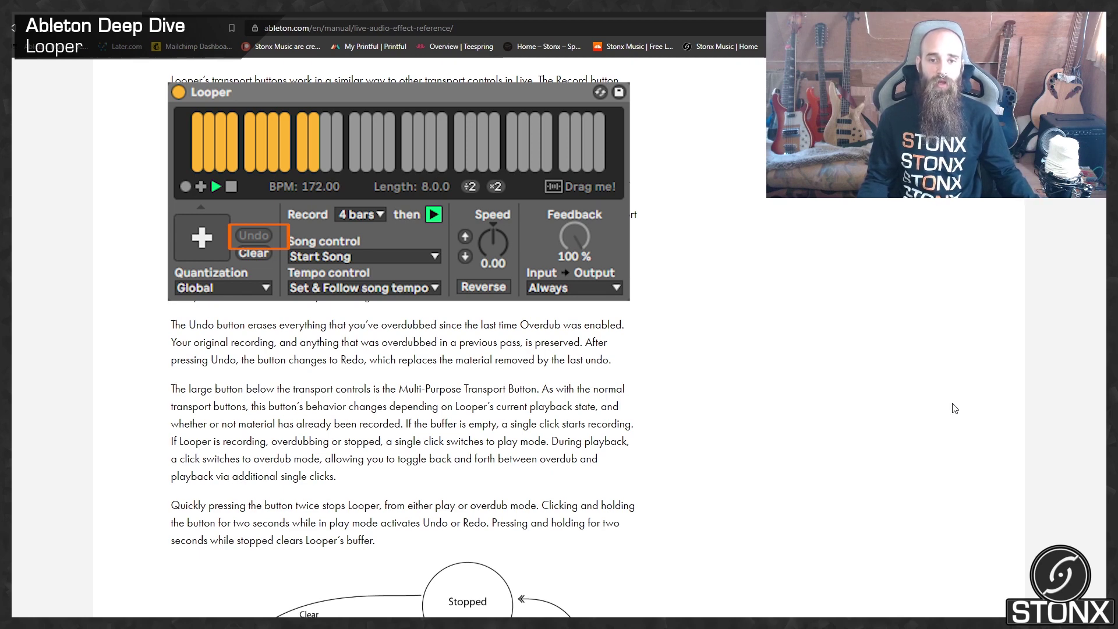
scroll(955, 408, down, 1)
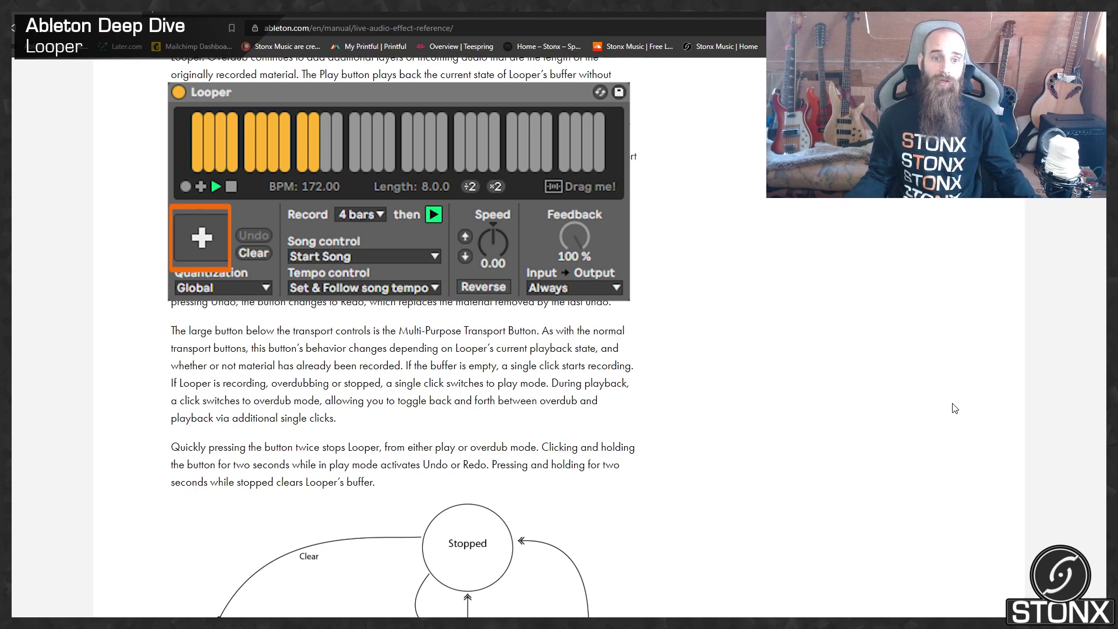
scroll(956, 408, down, 2)
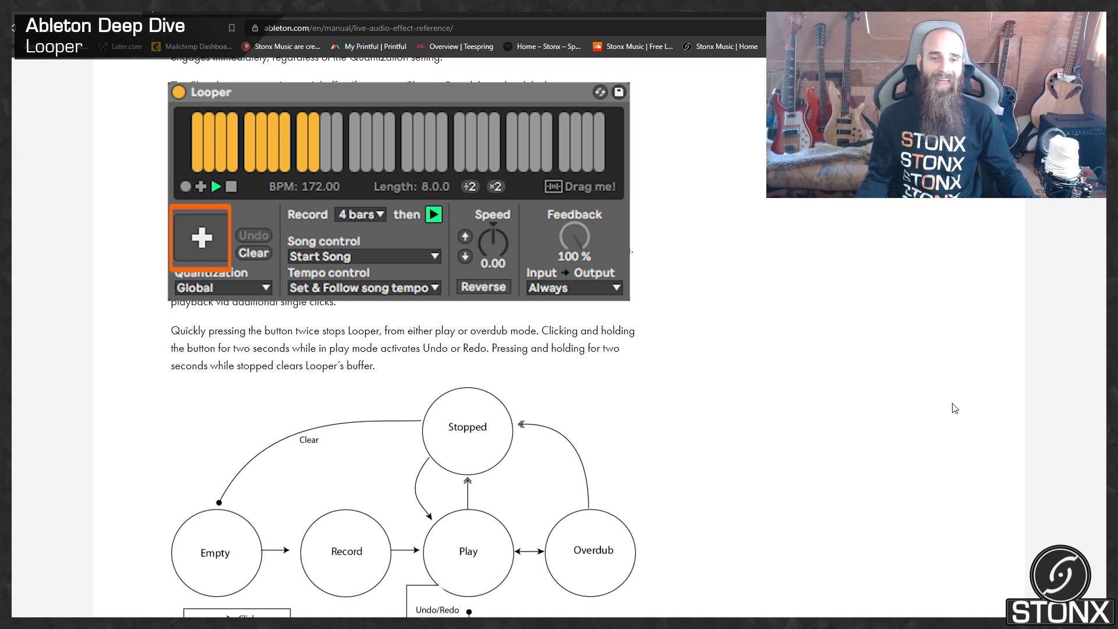
scroll(727, 308, down, 2)
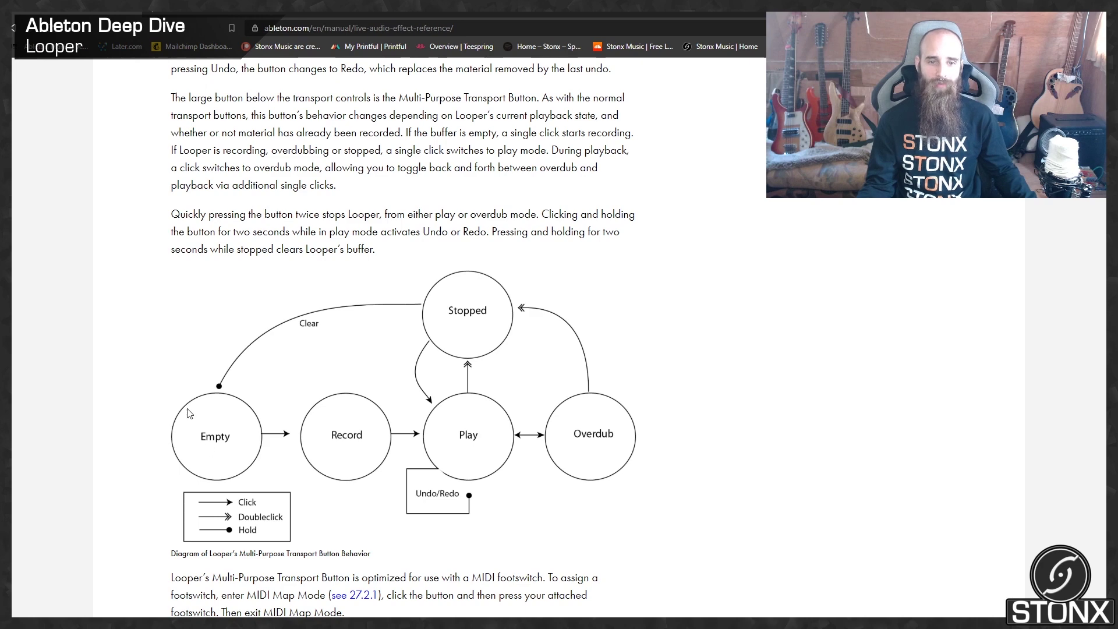
Read the manual's descriptions of Looper's Tempo Control, Record Length and Song Control choosers and the buffer doubling and halving buttons.
scroll(728, 462, down, 4)
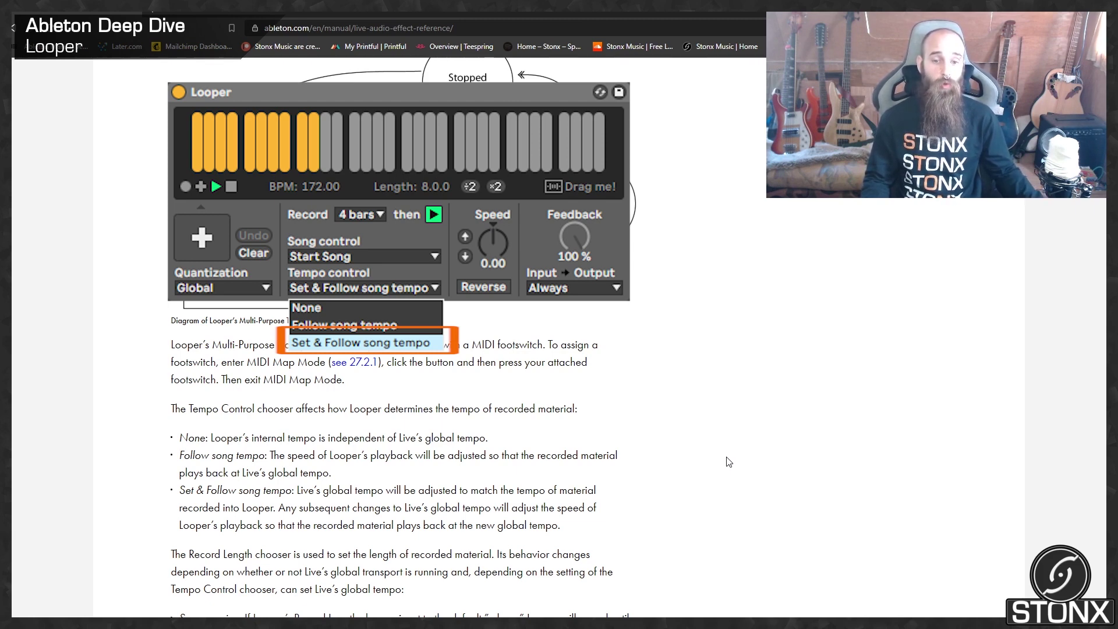
scroll(728, 462, down, 2)
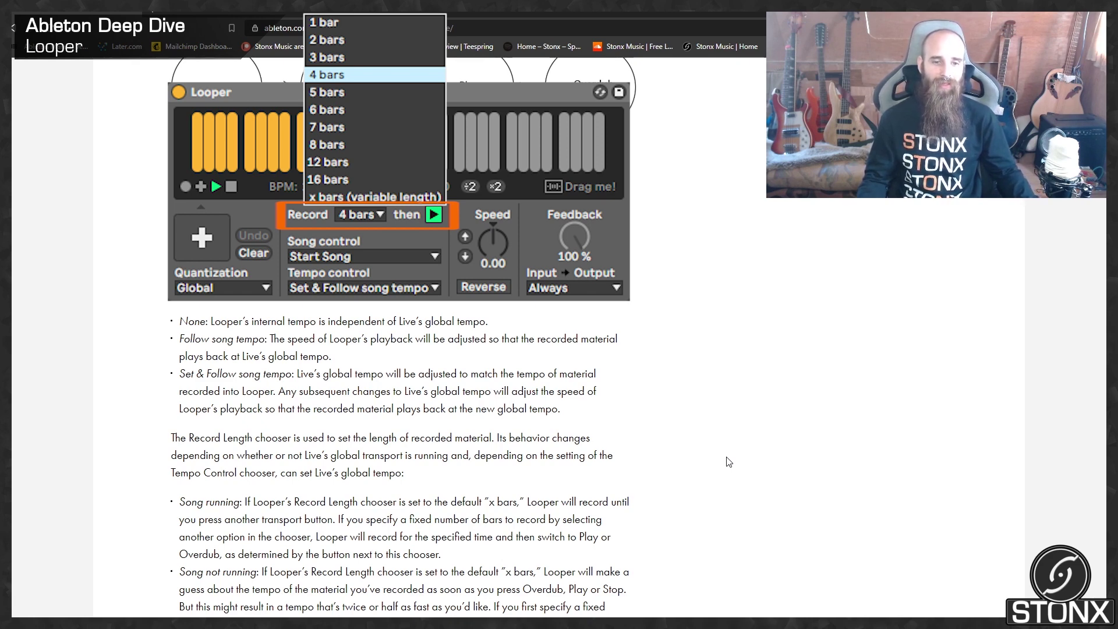
scroll(729, 462, down, 2)
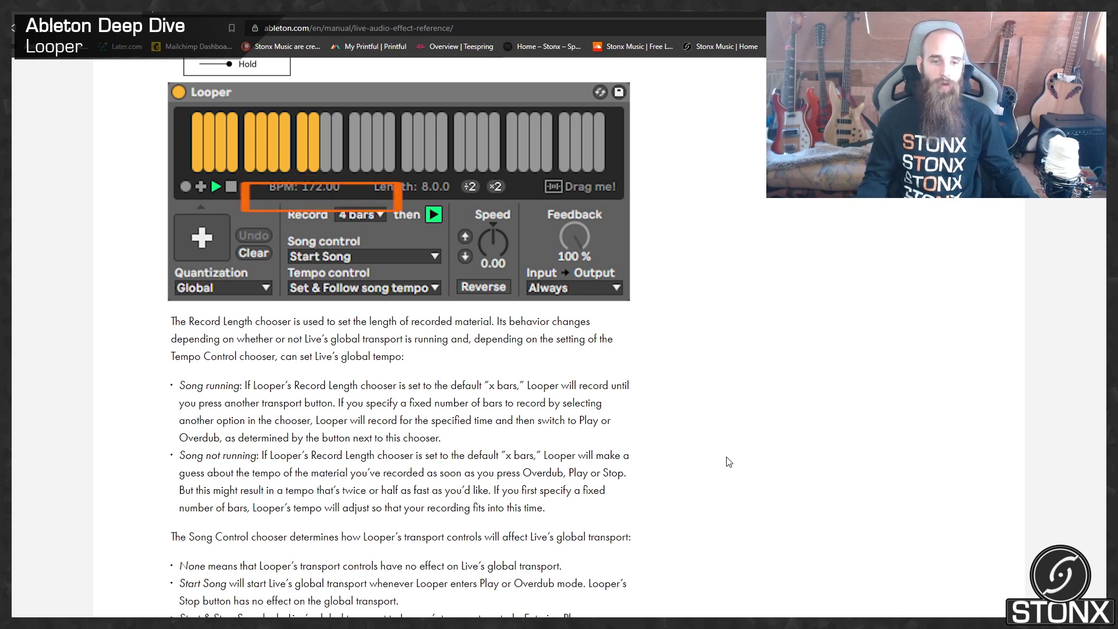
scroll(728, 462, down, 2)
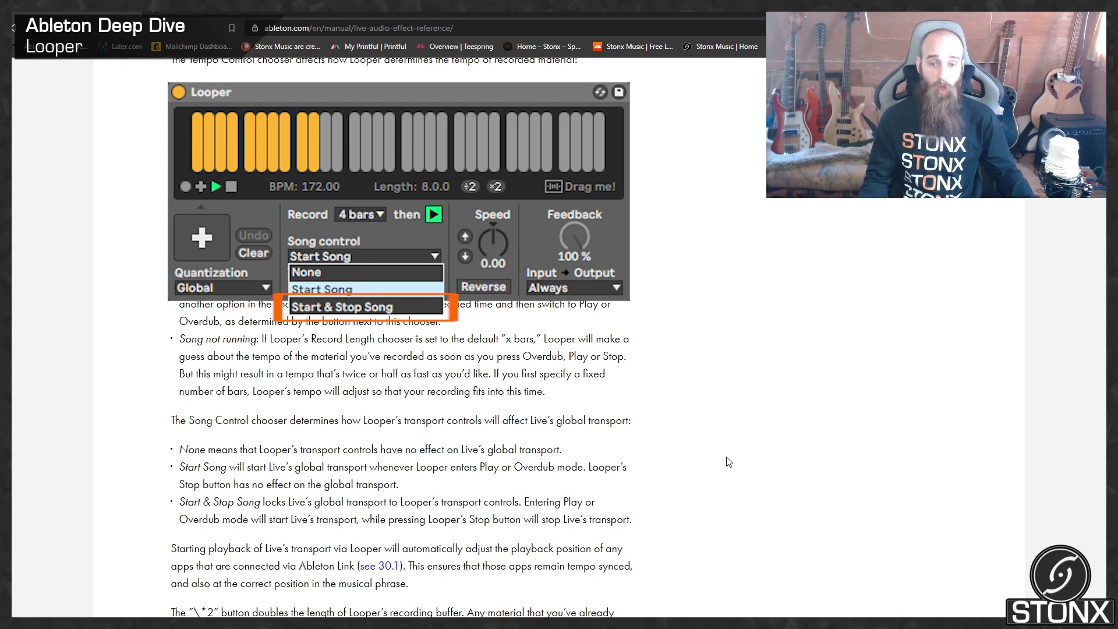
scroll(729, 462, down, 1)
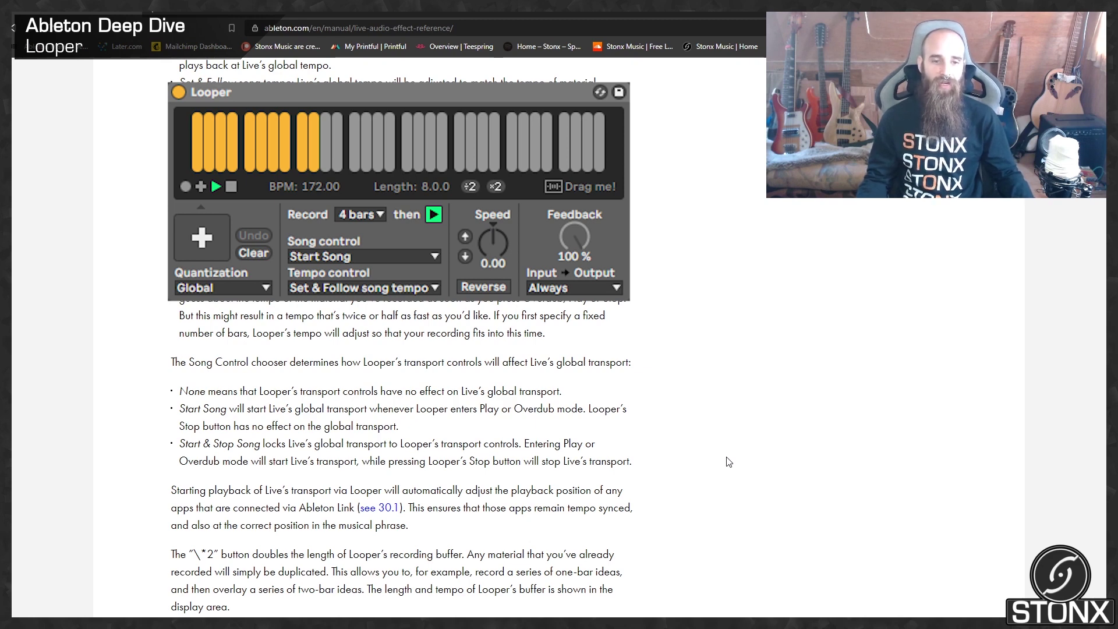
scroll(729, 462, down, 1)
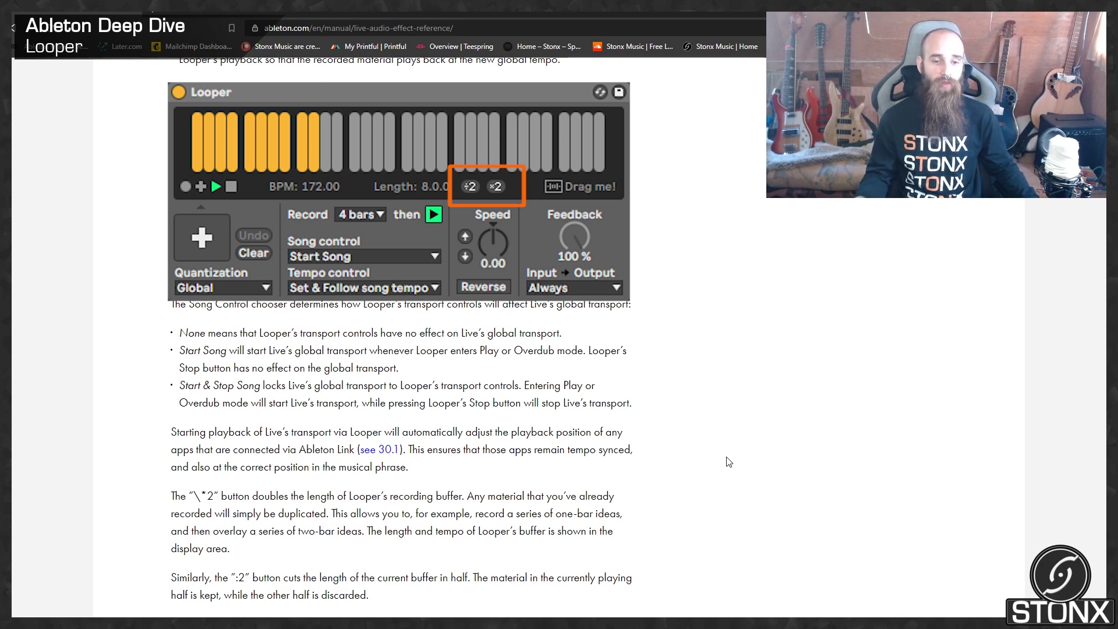
Read the manual's descriptions of Looper's Speed, Reverse, Feedback and Input -> Output controls, through to the Feedback Routing setup.
scroll(729, 462, down, 4)
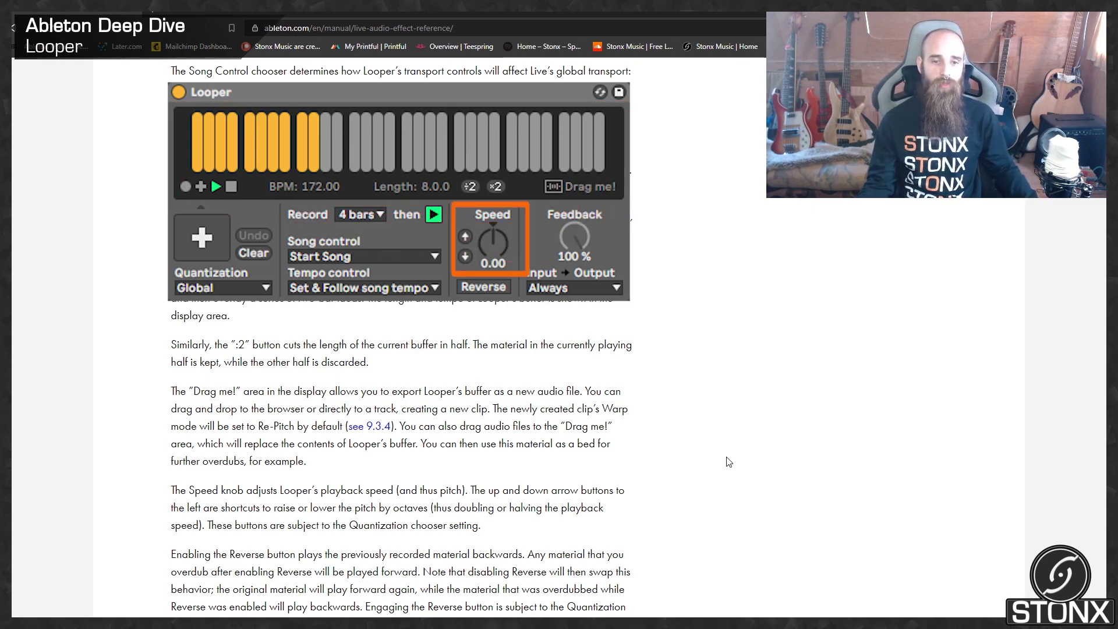
scroll(728, 462, down, 1)
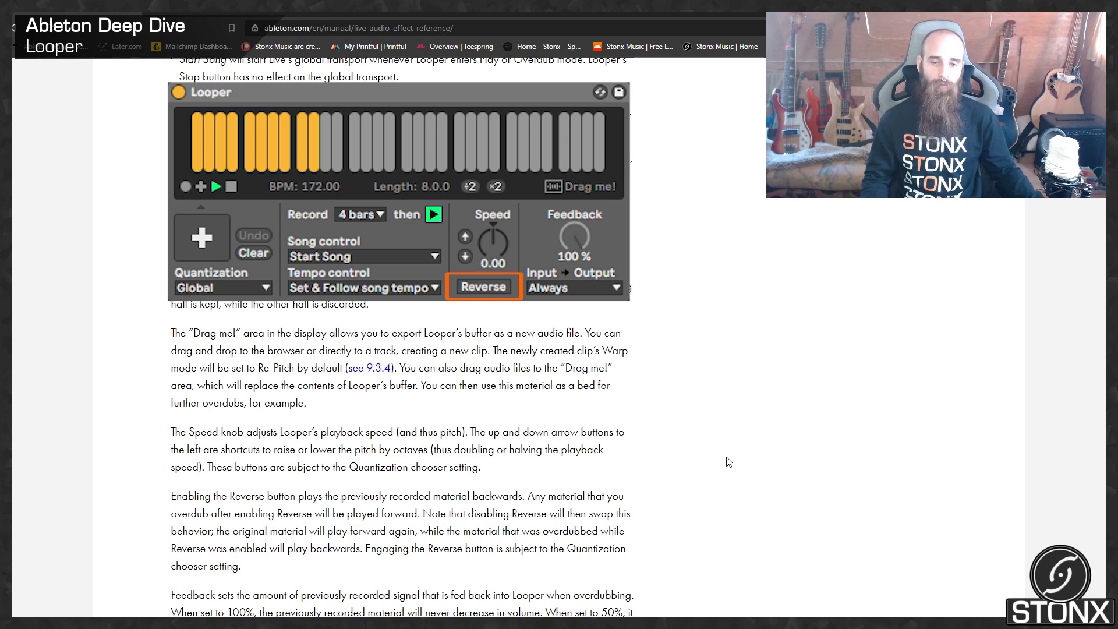
scroll(729, 461, down, 1)
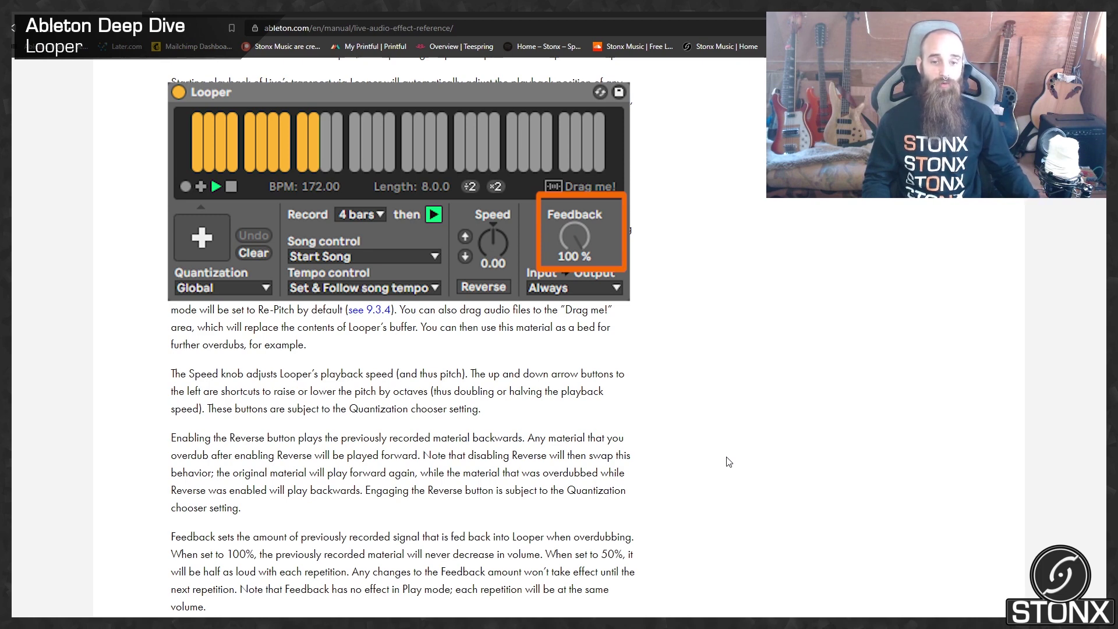
scroll(728, 462, down, 2)
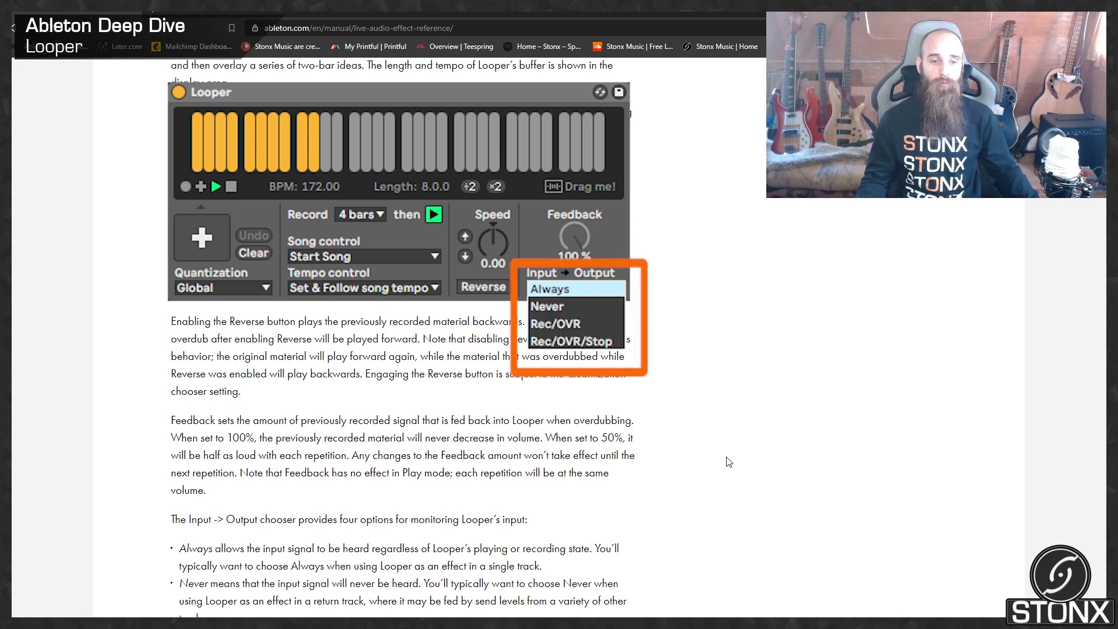
scroll(728, 462, down, 2)
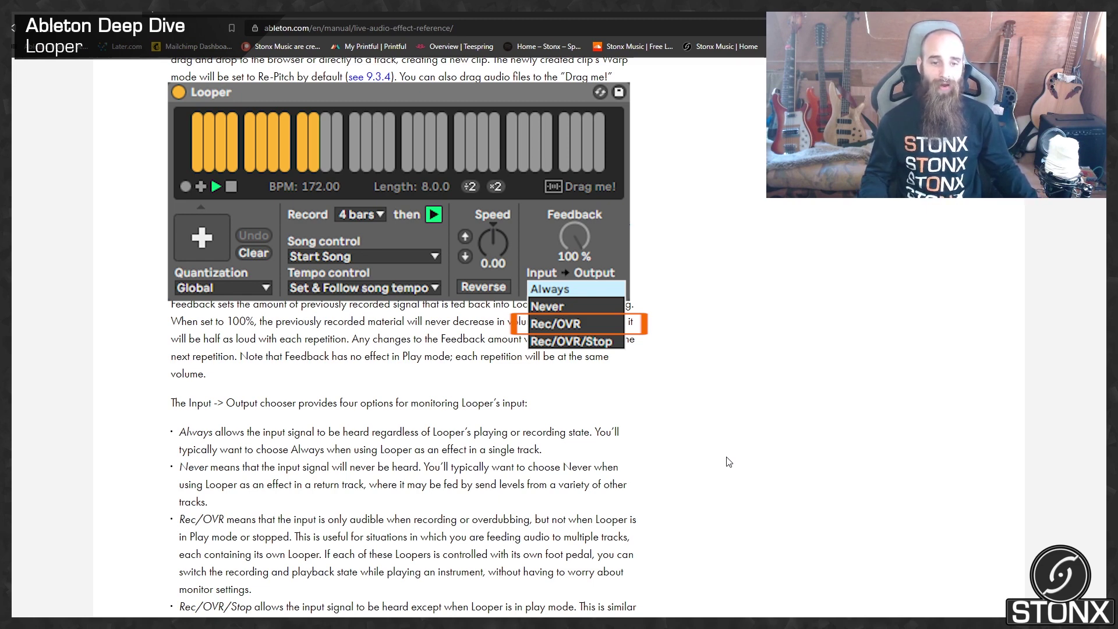
scroll(729, 462, down, 2)
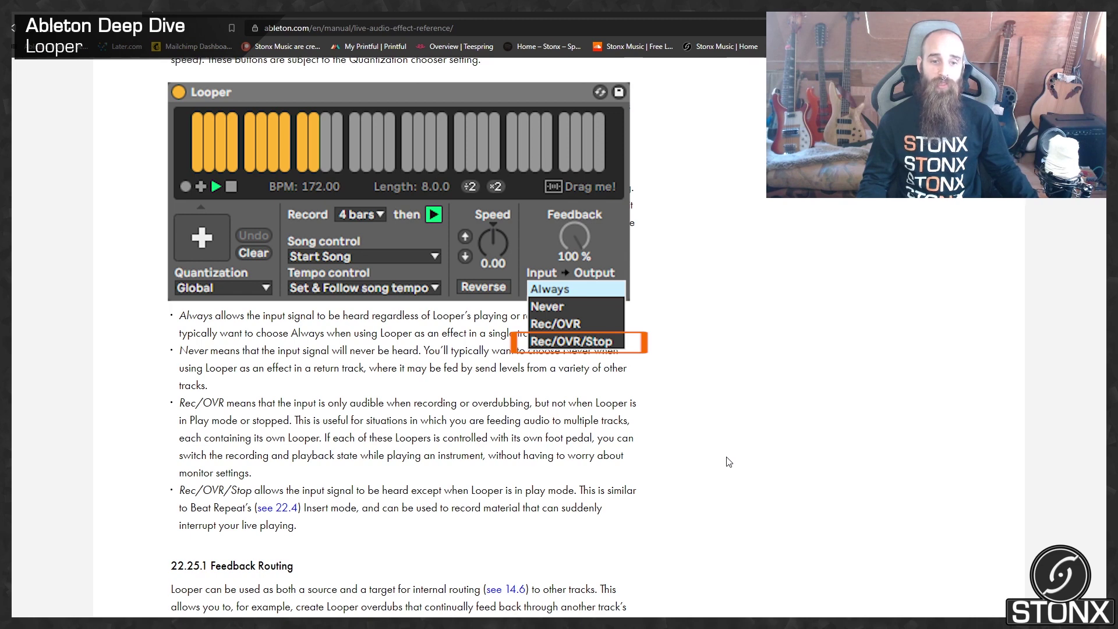
scroll(728, 462, down, 3)
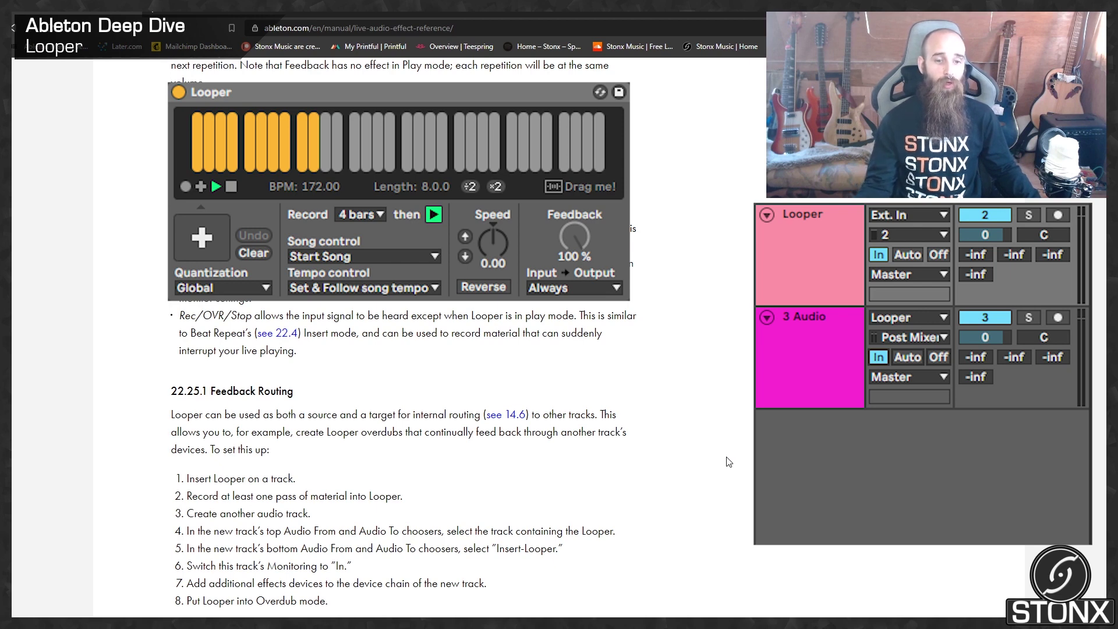
scroll(727, 462, down, 1)
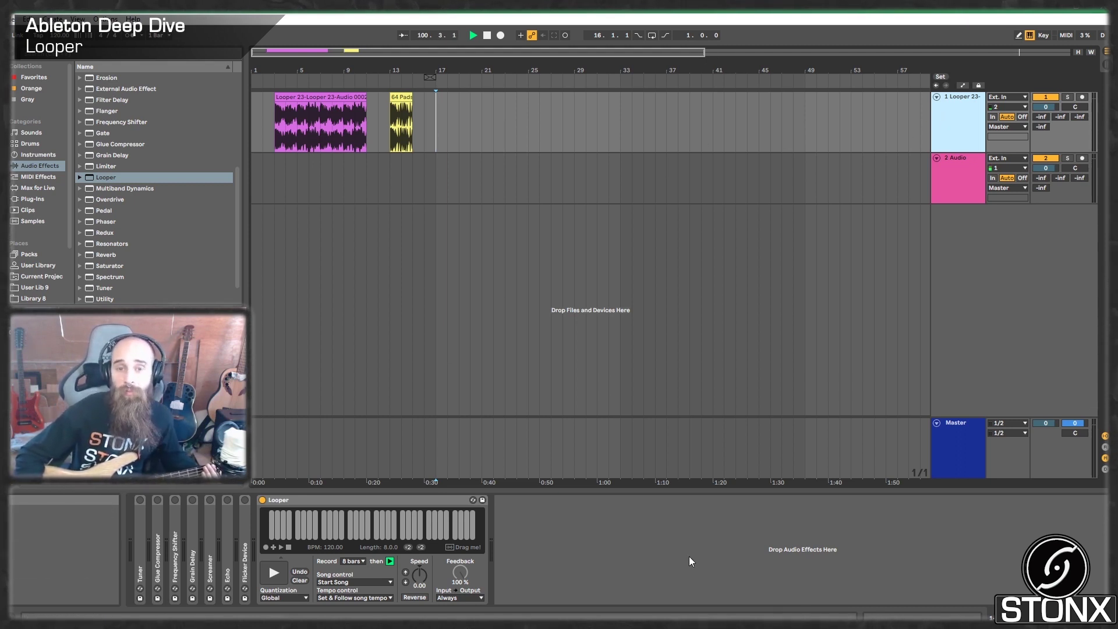
Switch to Ableton Live and play back the Looper 23 clip and the 64 Pads clip on the first track.
click(298, 95)
key(space)
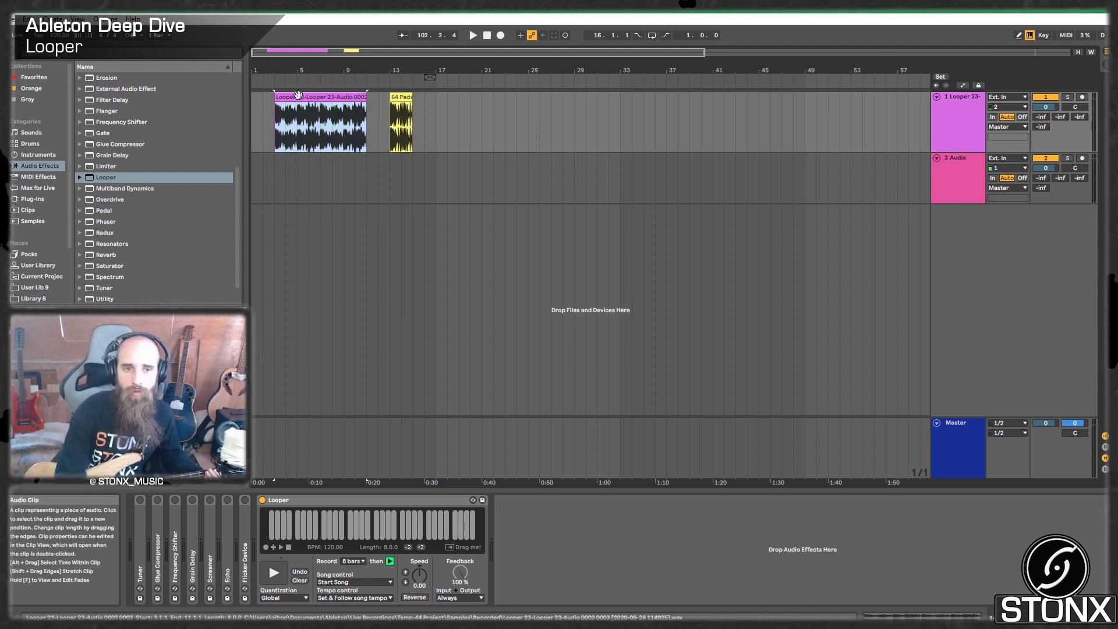
key(space)
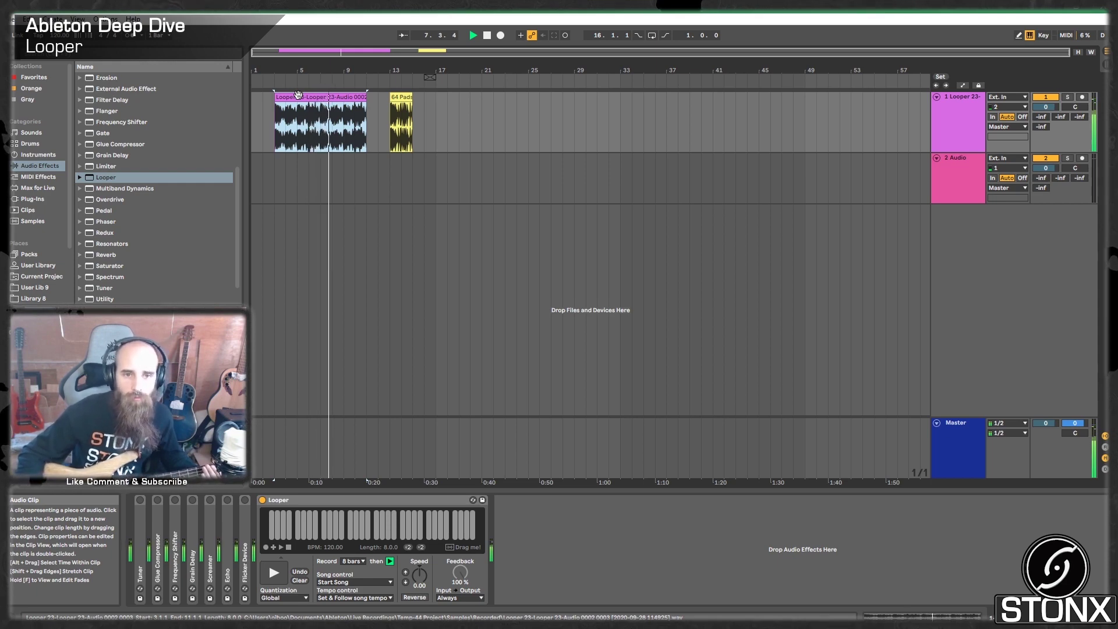
click(299, 95)
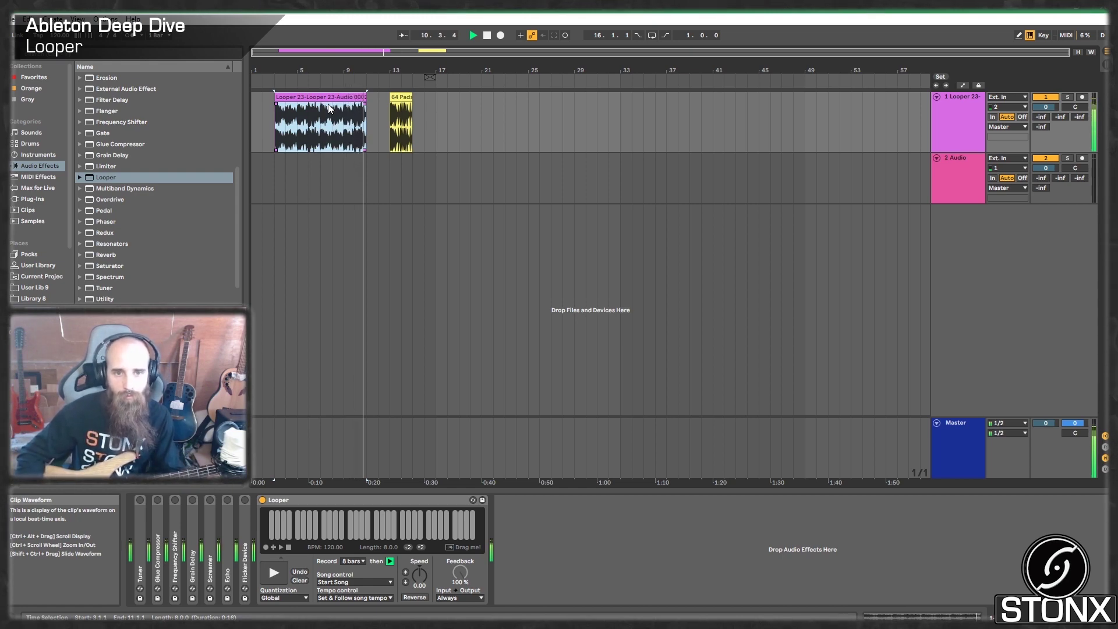
key(space)
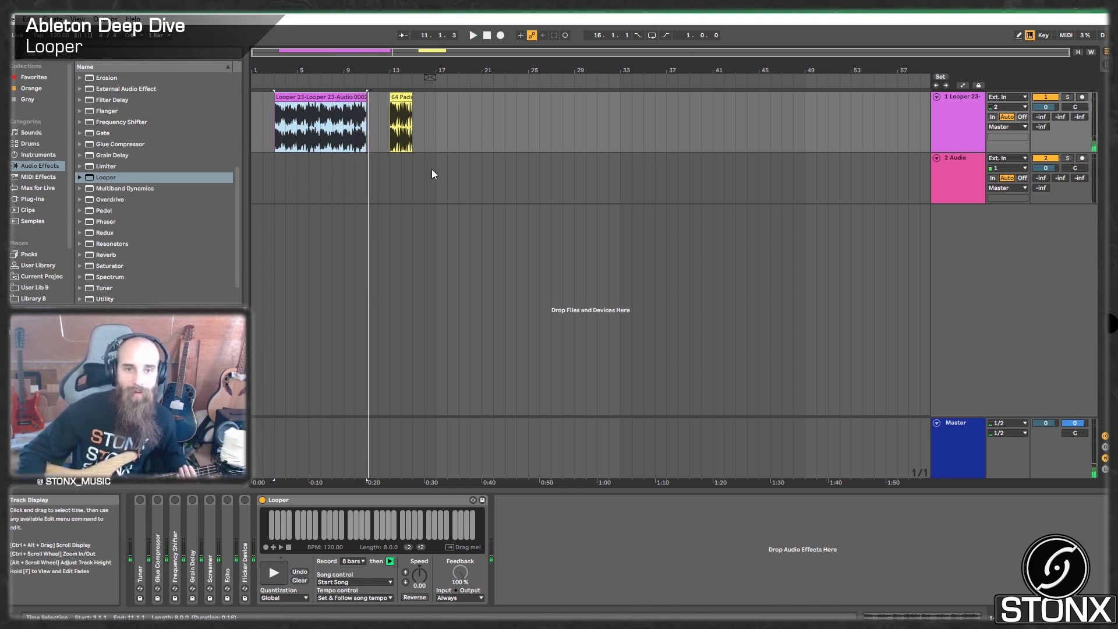
click(406, 99)
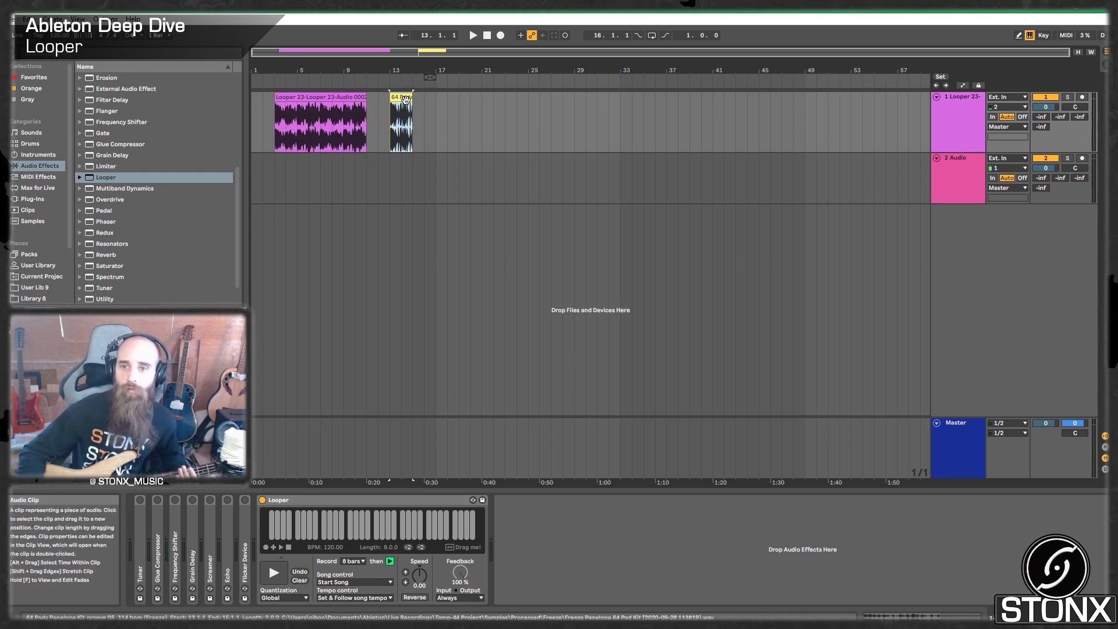
key(space)
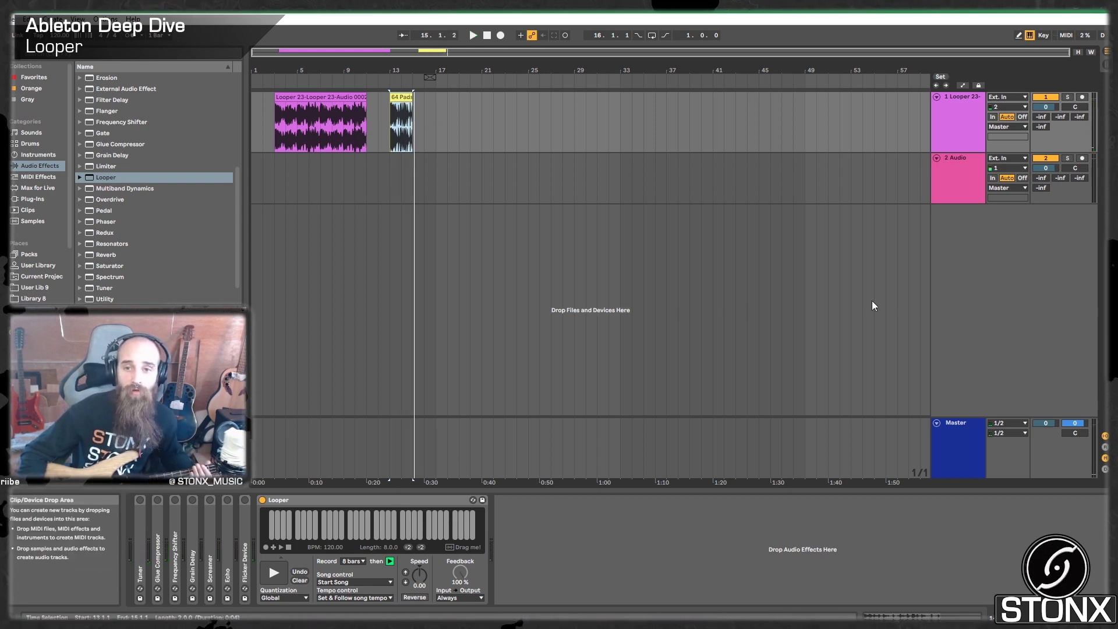
Insert a new audio track below the 2 Audio track and delete the old 2 Audio track.
click(958, 180)
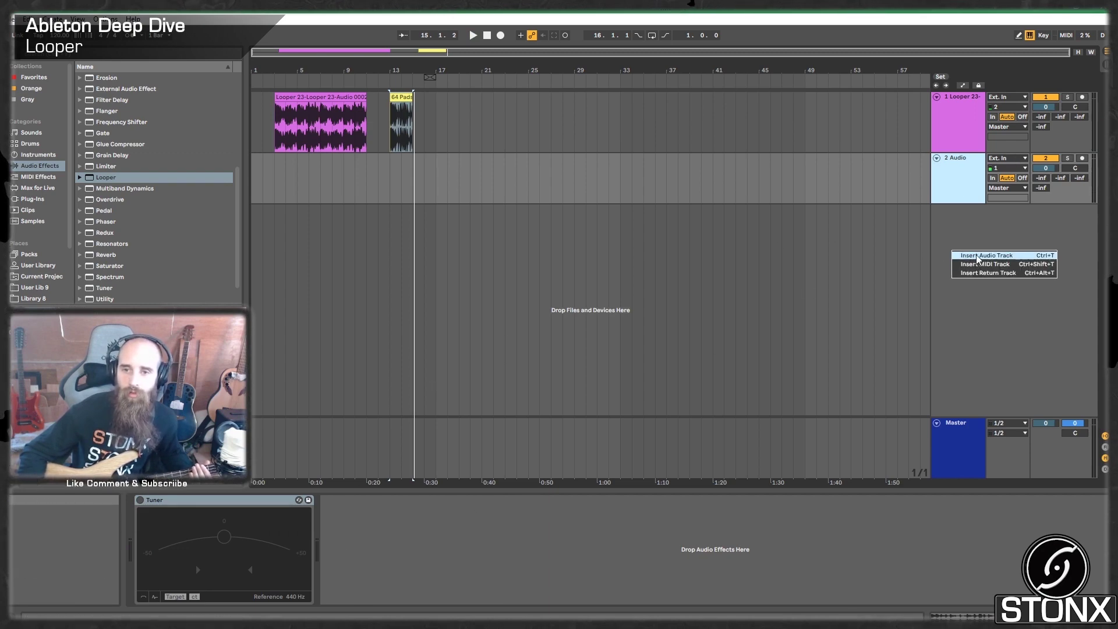
click(958, 255)
right_click(962, 197)
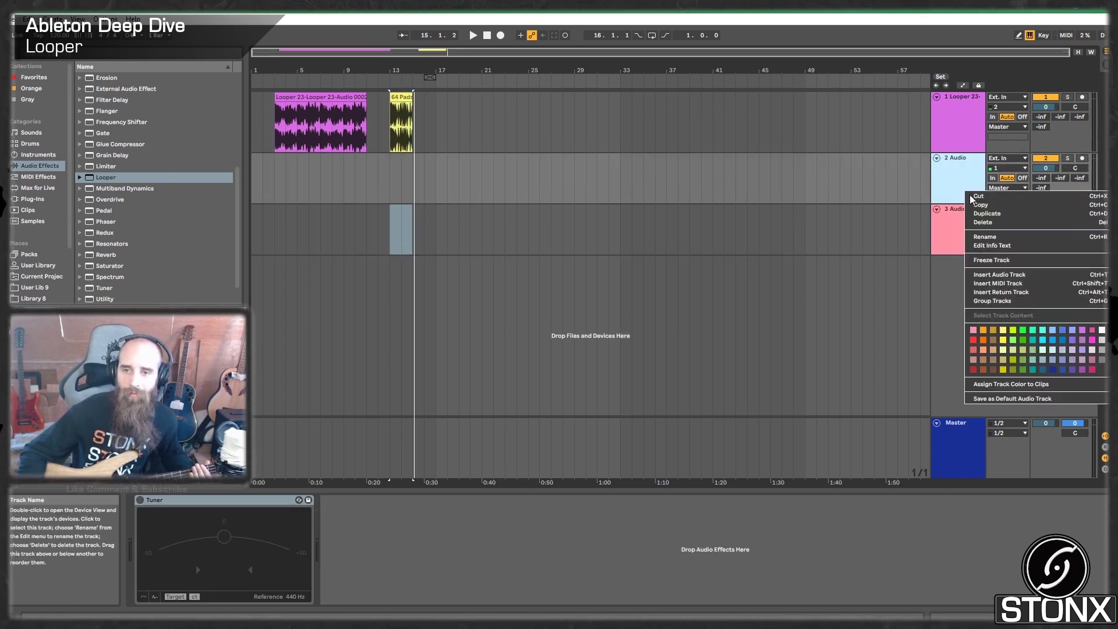
click(998, 222)
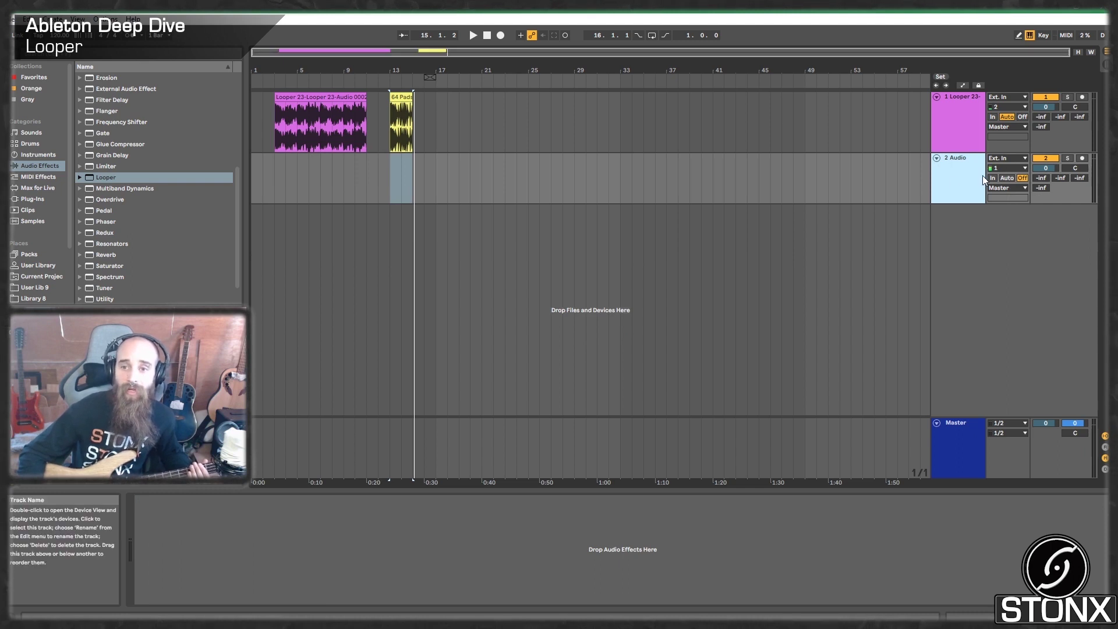
Set the new audio track's external input channel to 2 and its monitoring to In.
click(998, 168)
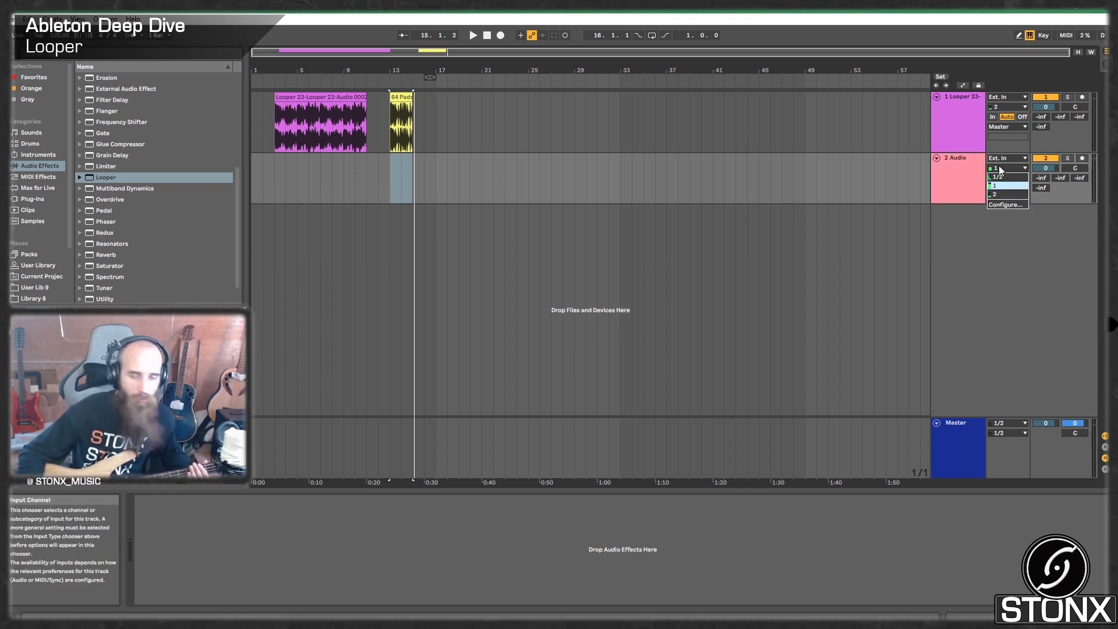
click(995, 193)
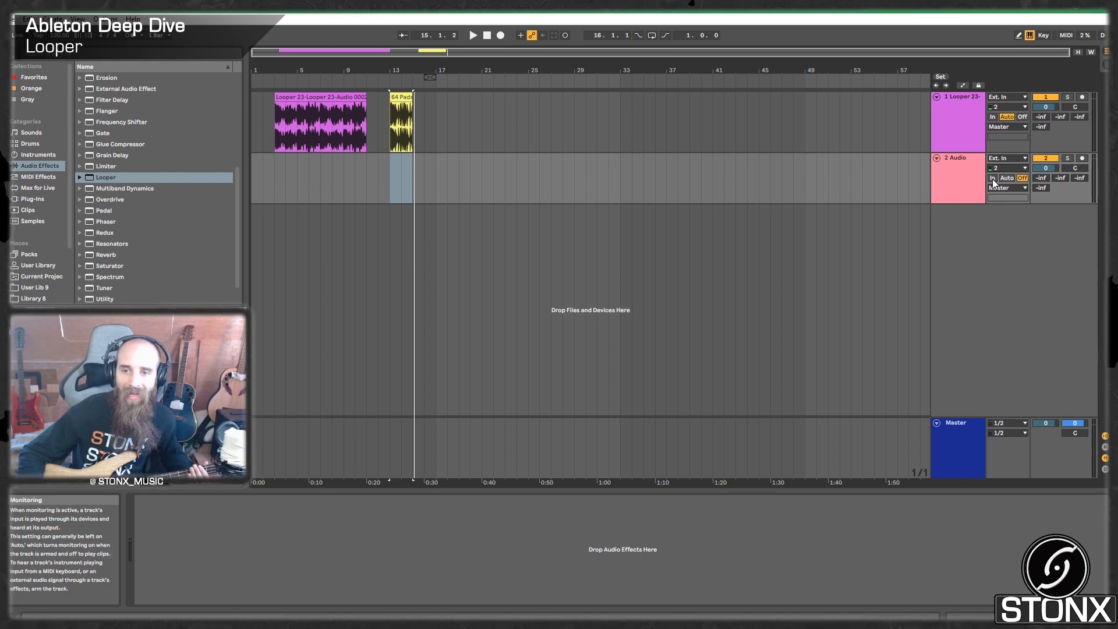
click(993, 178)
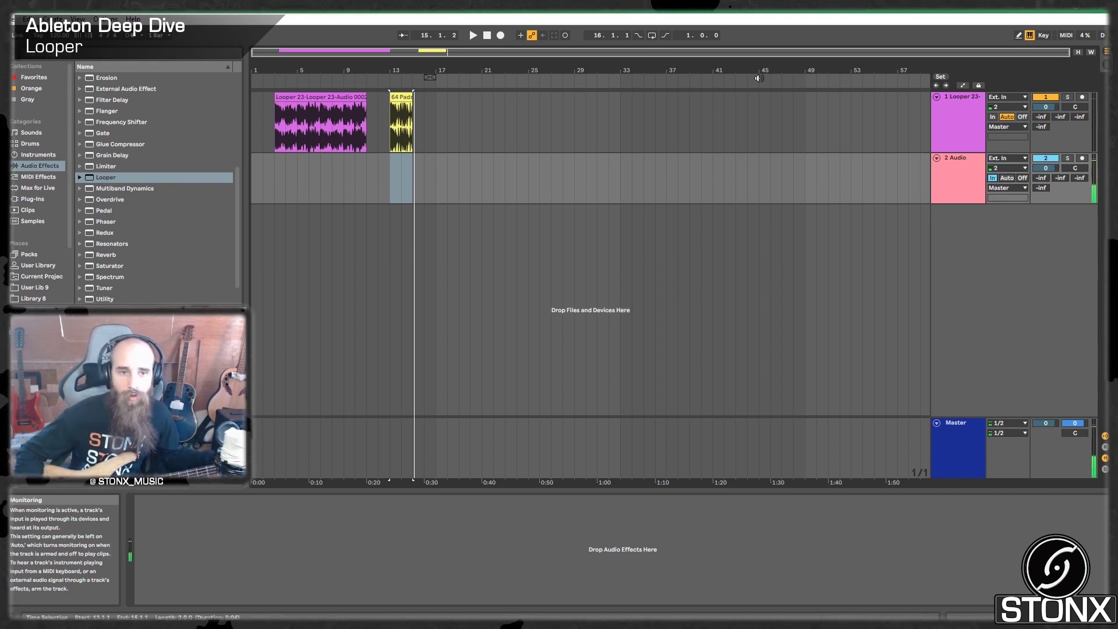
Add the Tuner effect to the 2 Audio track, tune the instrument, and deactivate the Tuner.
scroll(155, 293, down, 1)
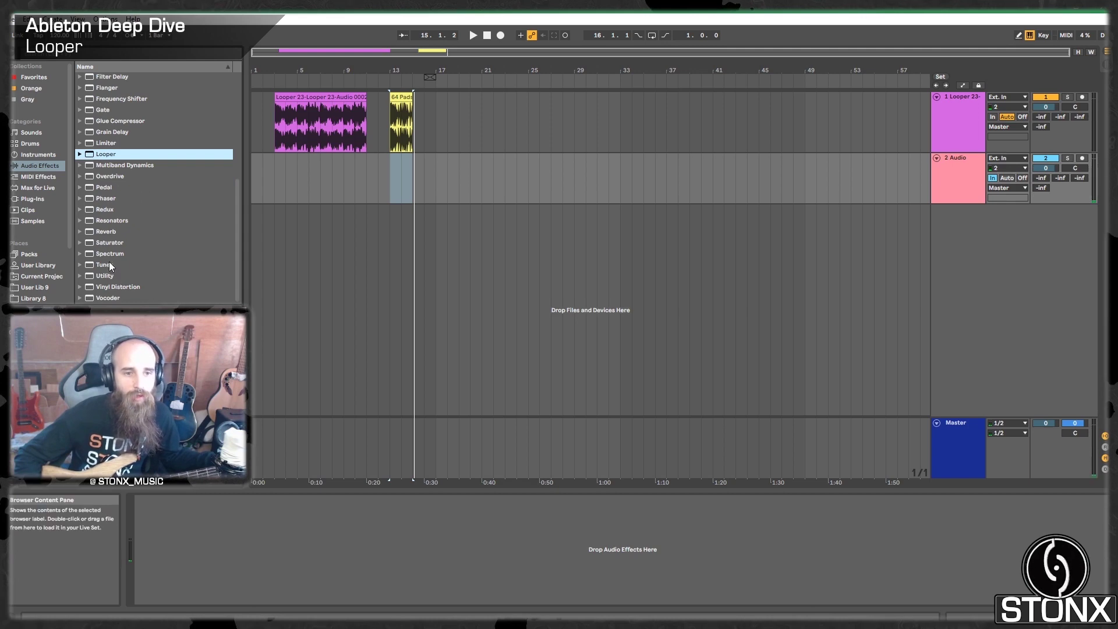
drag(105, 265, 251, 573)
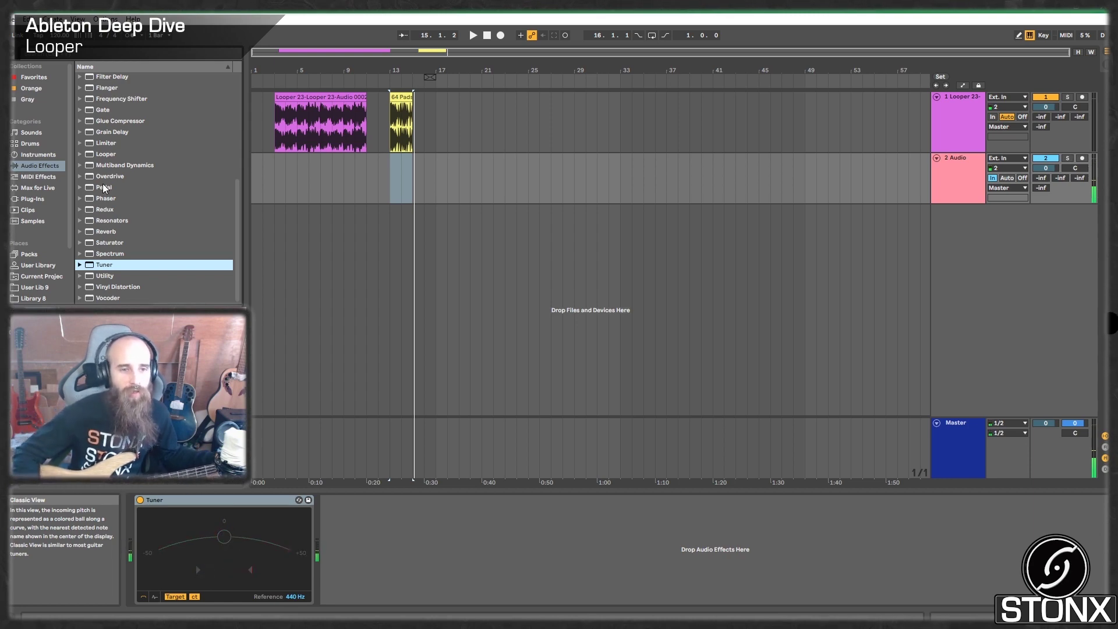
click(141, 501)
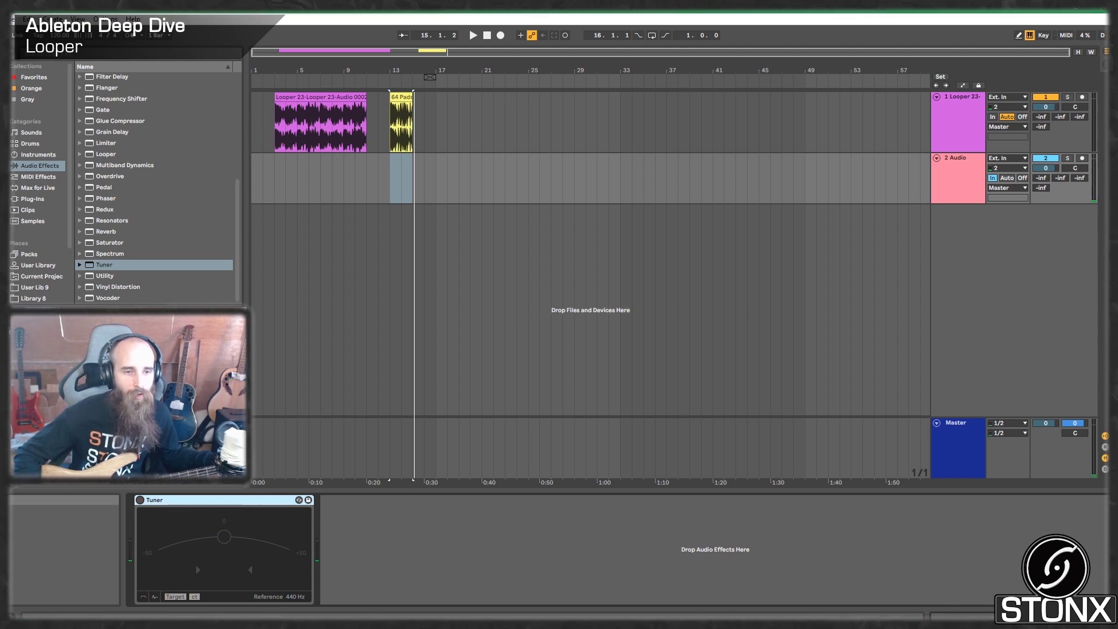
Add Looper after the Tuner and set its record length to 4 bars, followed by playback.
double_click(107, 153)
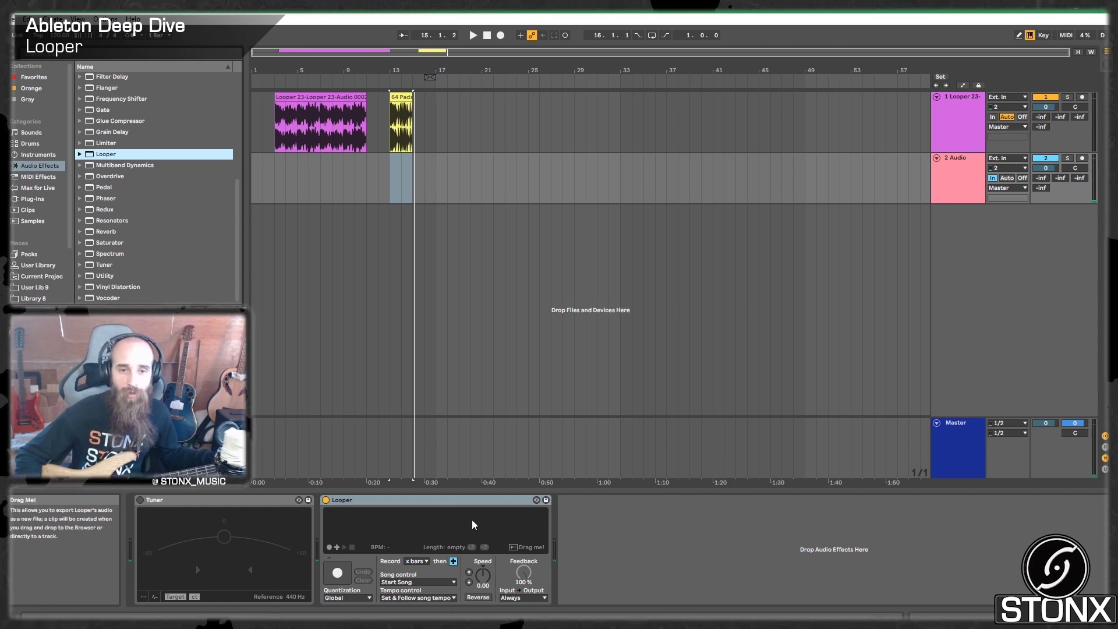
click(412, 561)
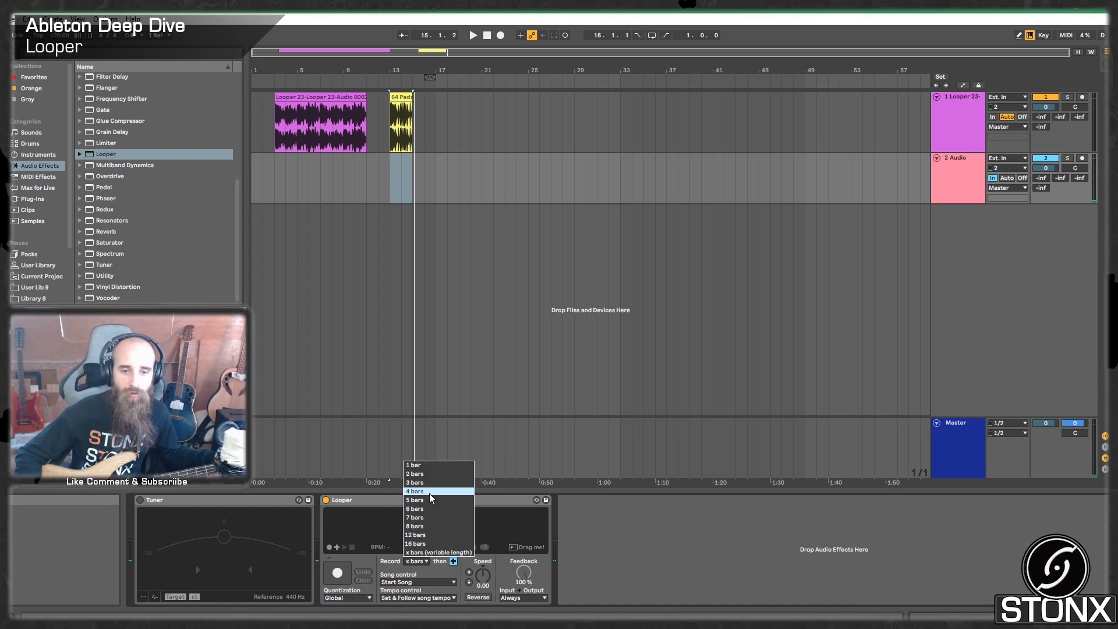
click(429, 494)
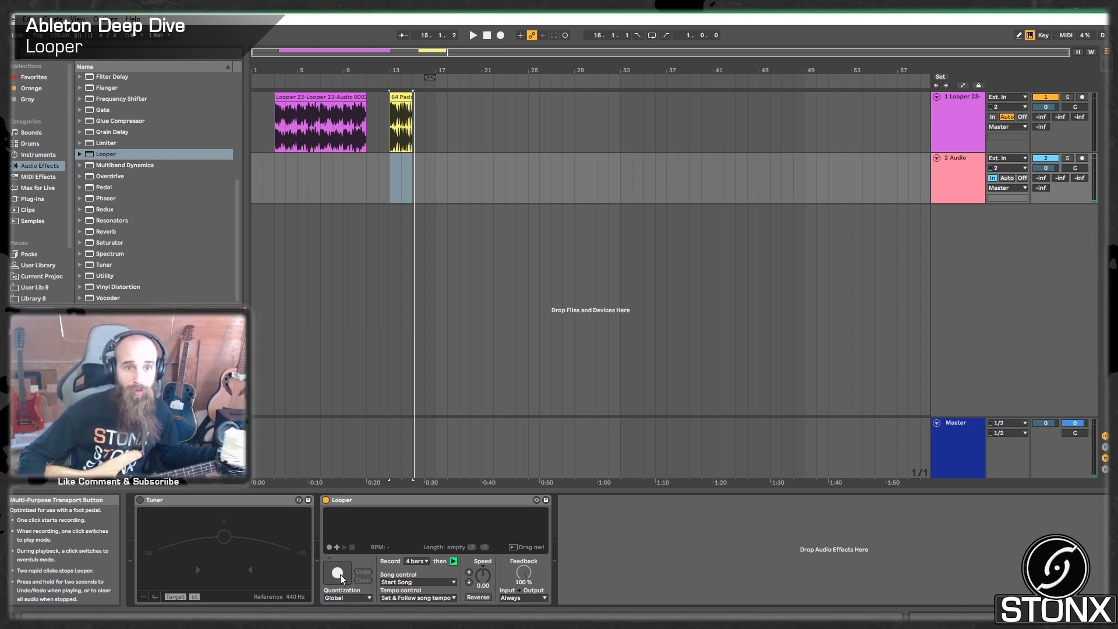
Start Live's playback from bar 17 and record a four-bar loop into Looper.
click(435, 171)
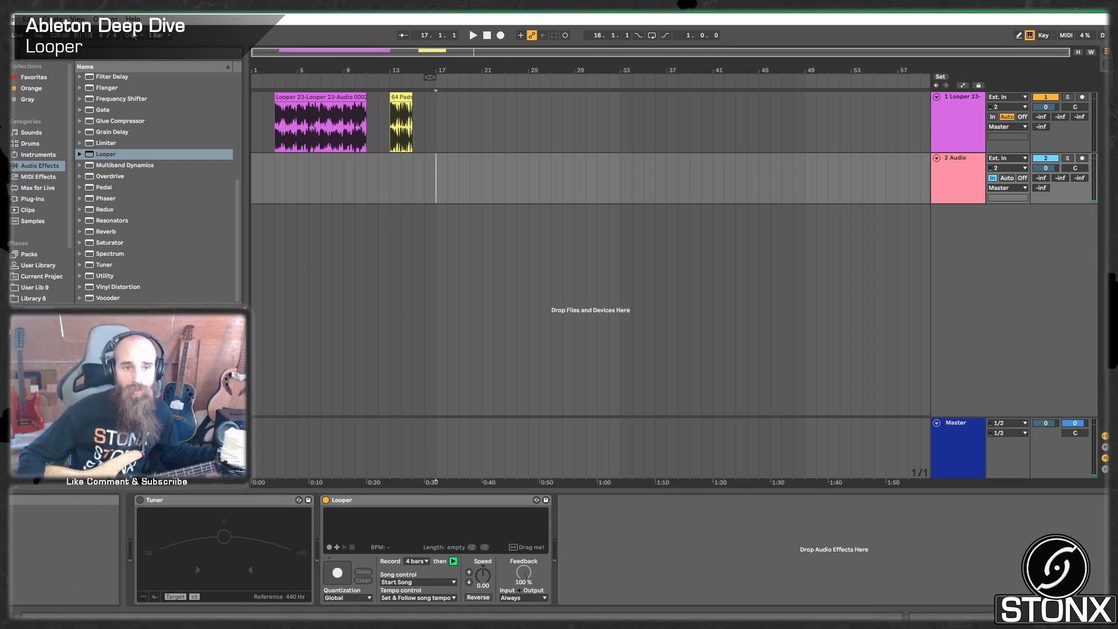
click(474, 35)
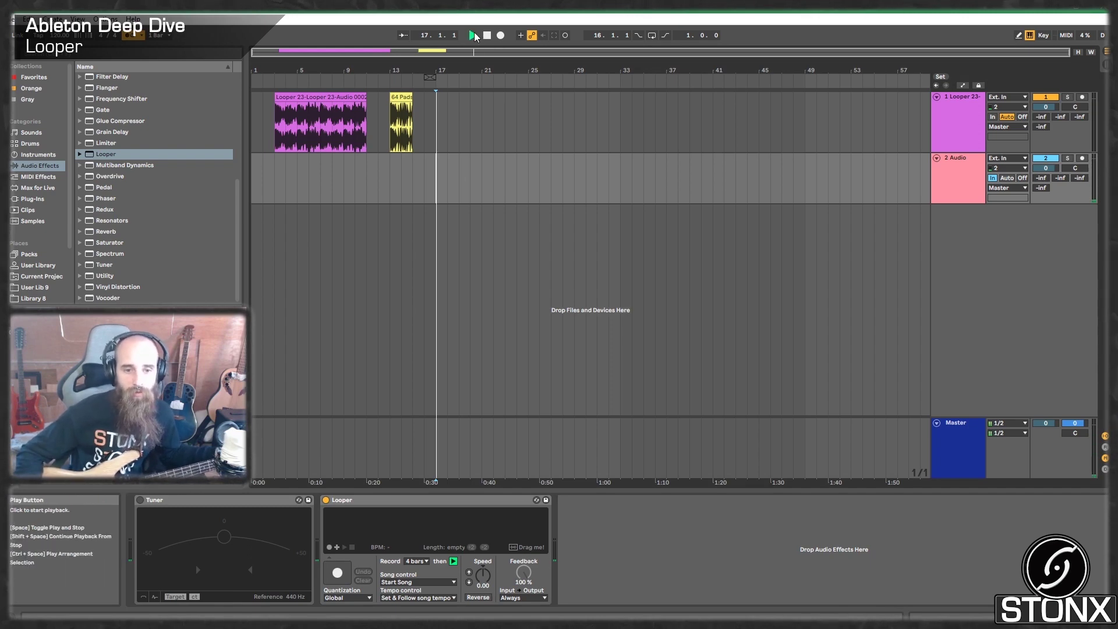
click(333, 575)
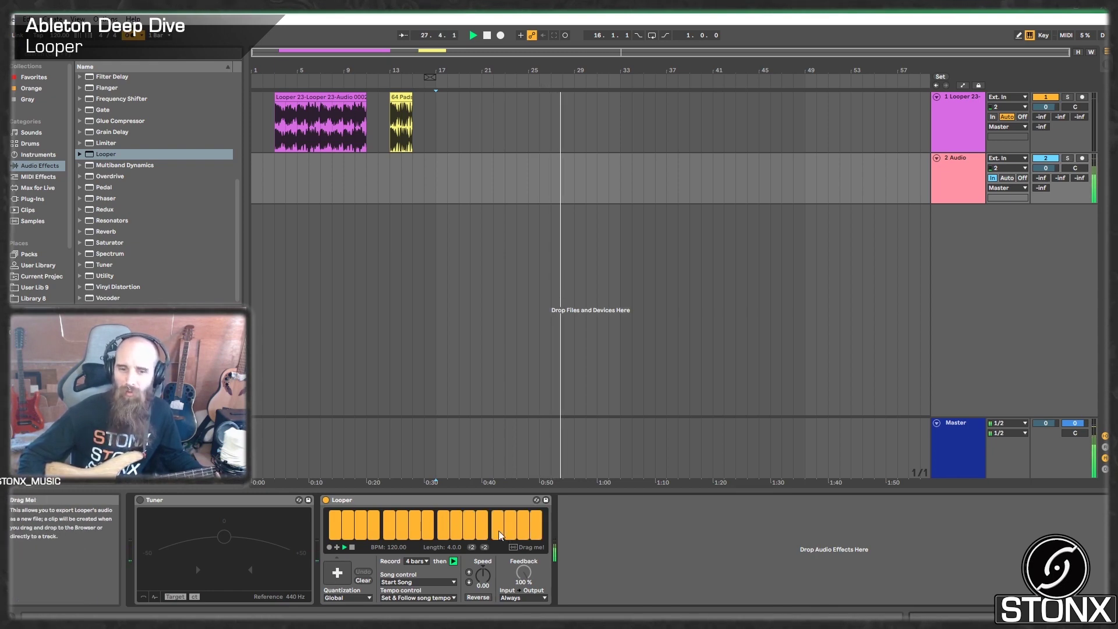
Halve Looper's loop length to 2 bars and double it back to 4 bars.
click(472, 548)
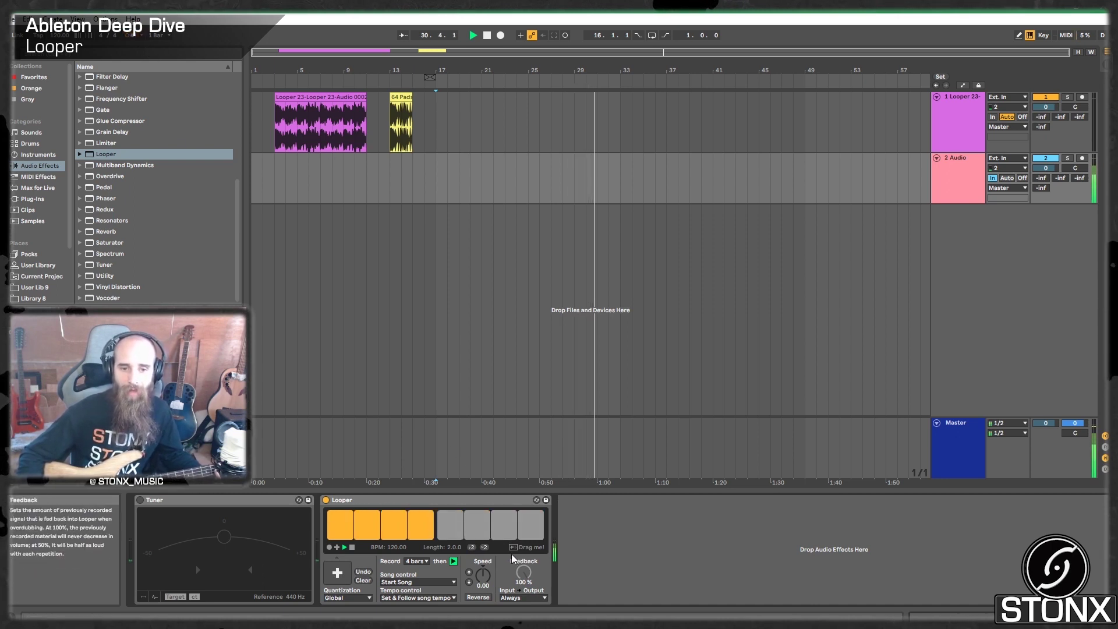
click(484, 548)
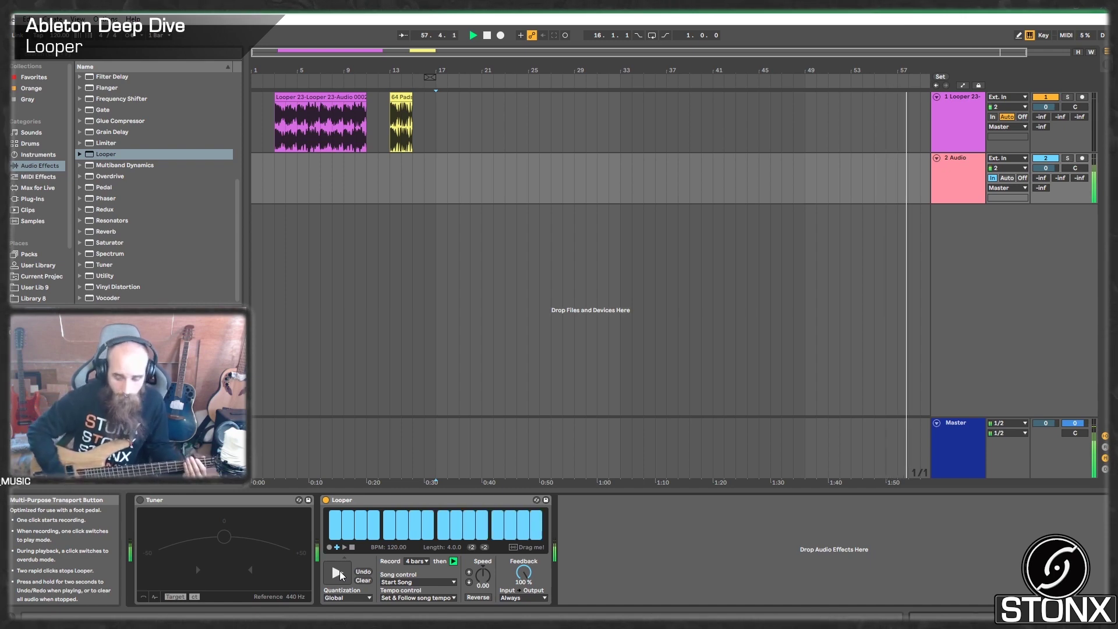
End the overdub in Looper and double the loop length to 8 bars.
click(338, 573)
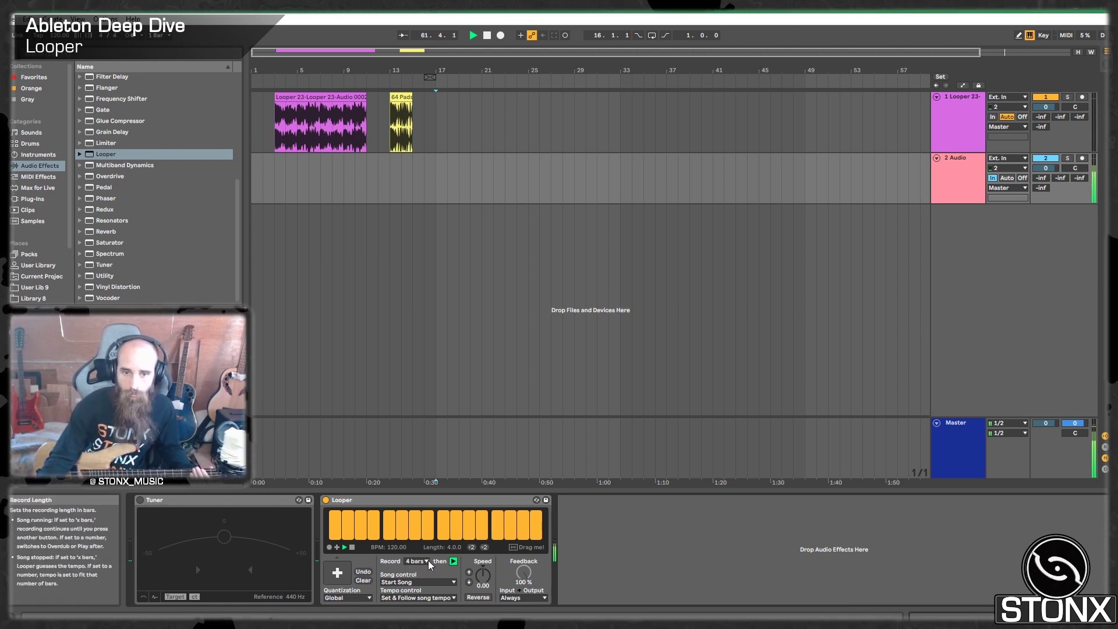
click(486, 548)
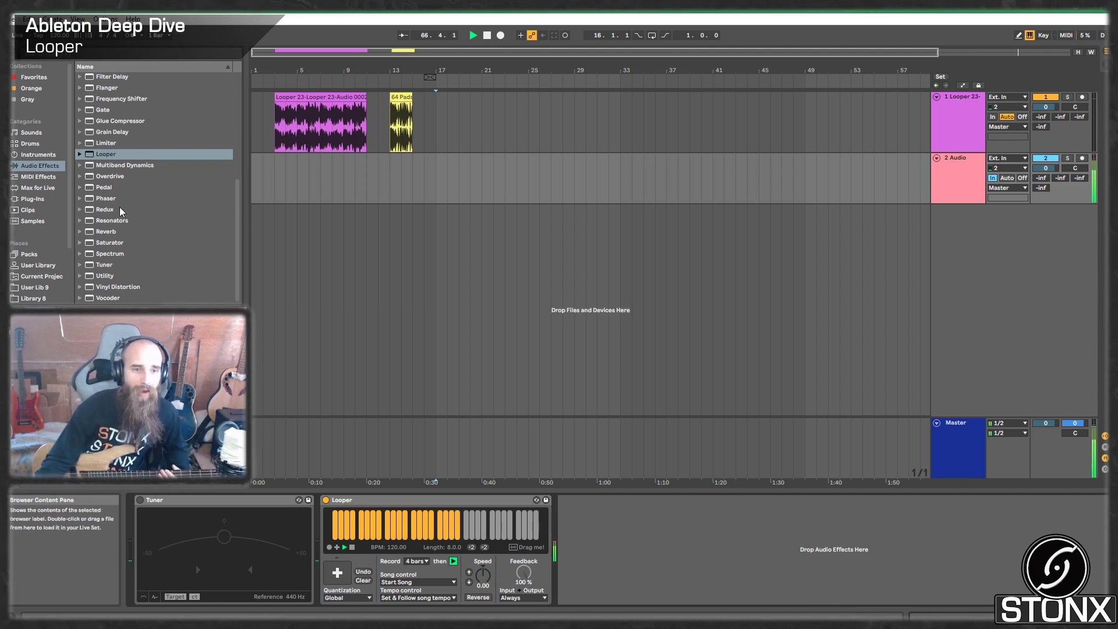
Insert a Phaser between the Tuner and Looper and load its Phased & Confused preset.
drag(117, 198, 304, 525)
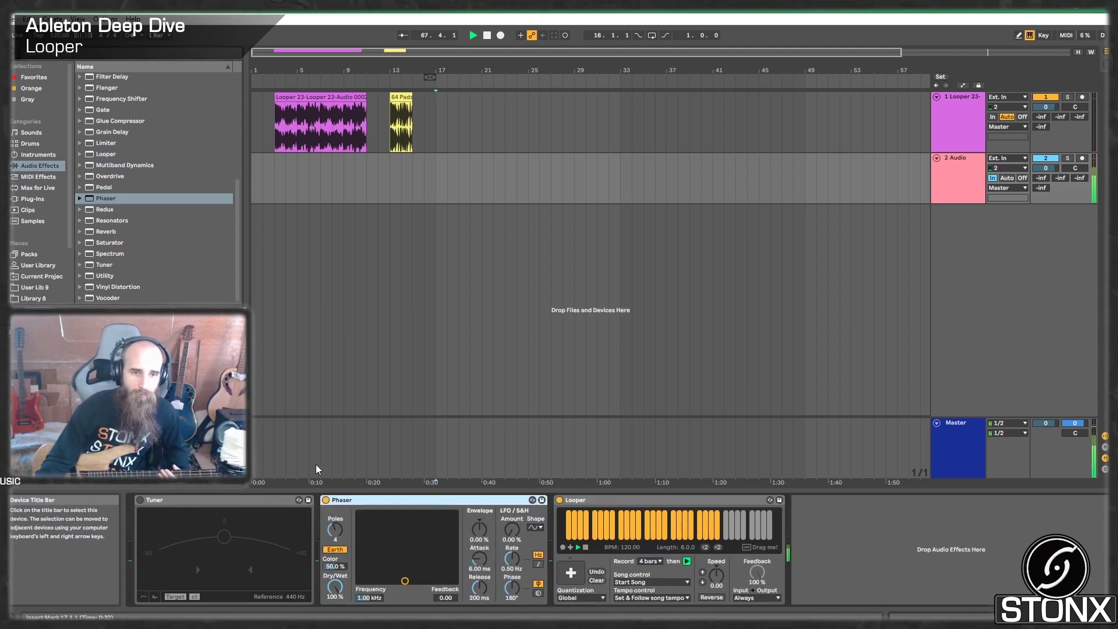
click(80, 198)
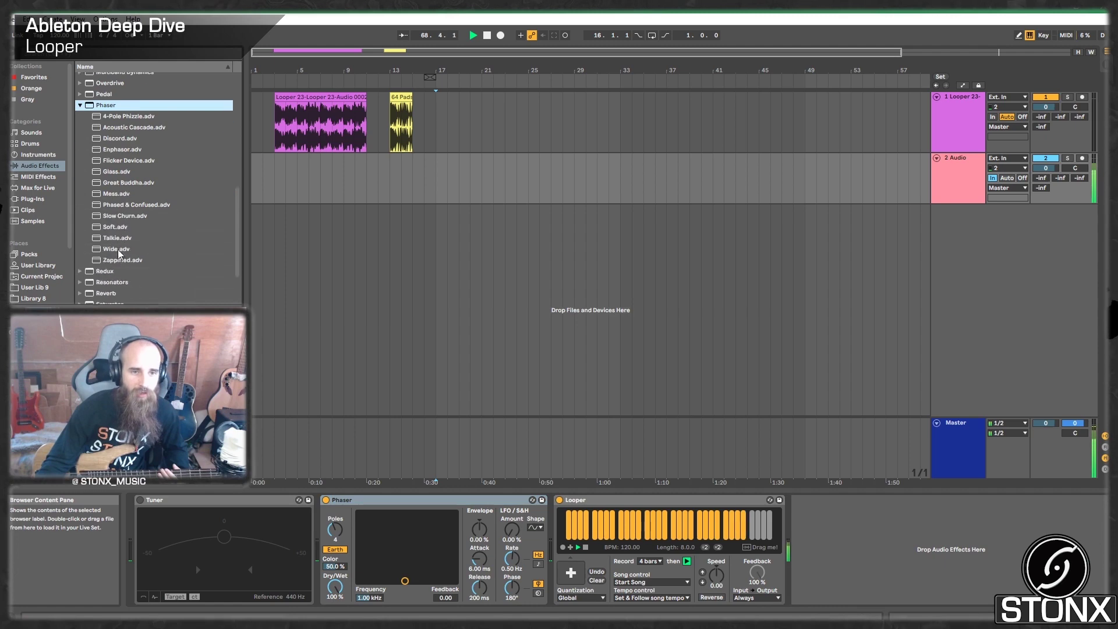
click(124, 206)
drag(417, 606, 418, 547)
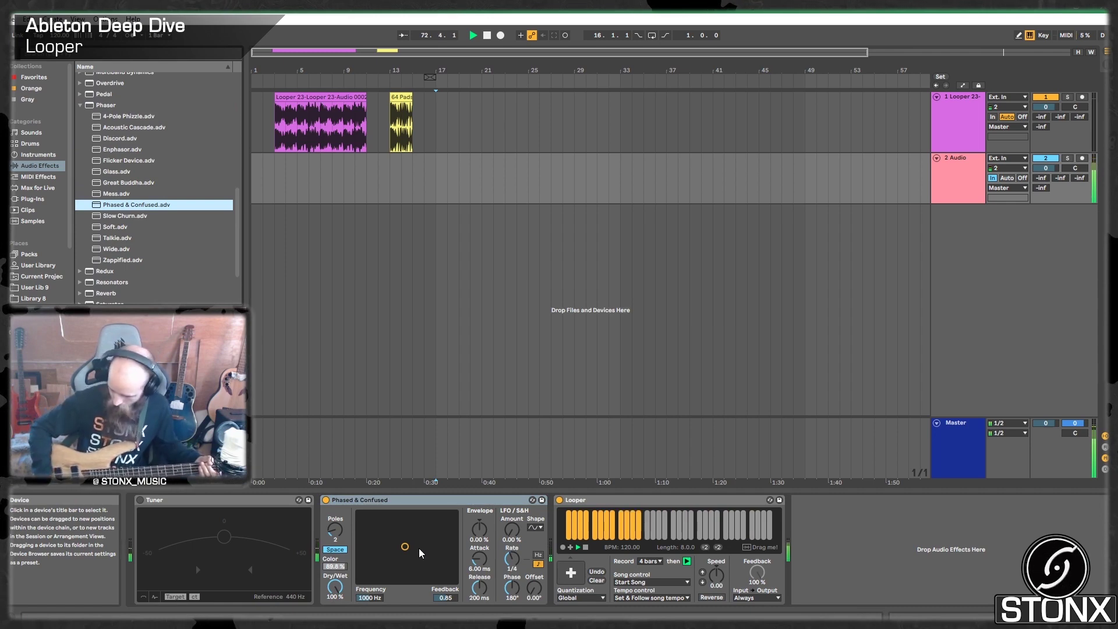
Insert the Amp effect's Discrete preset between the Tuner and the phaser.
scroll(180, 92, up, 9)
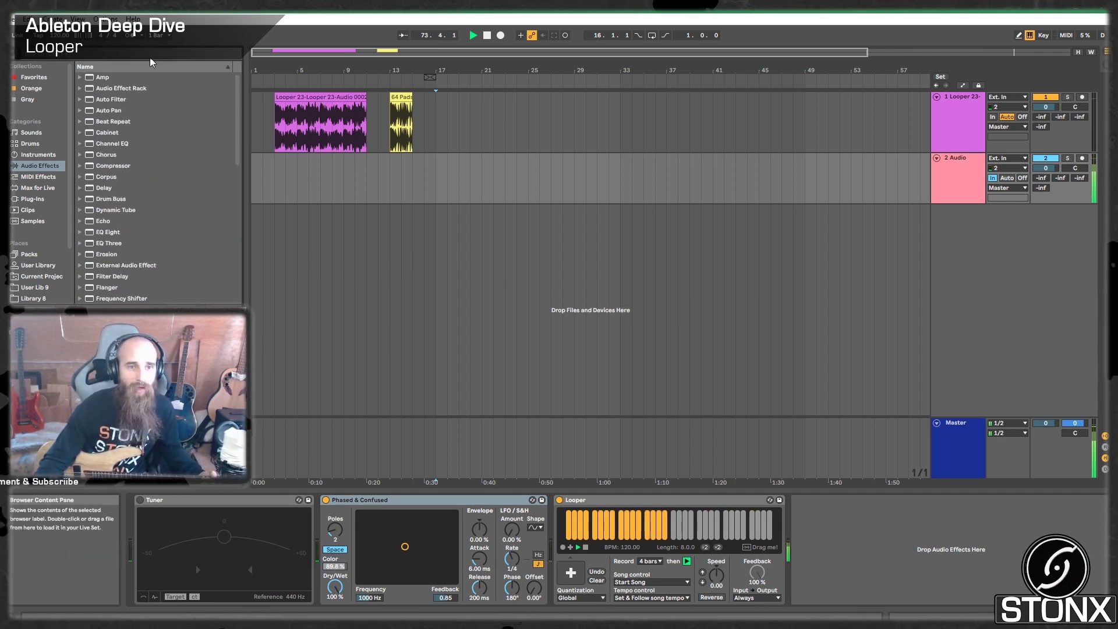
click(114, 77)
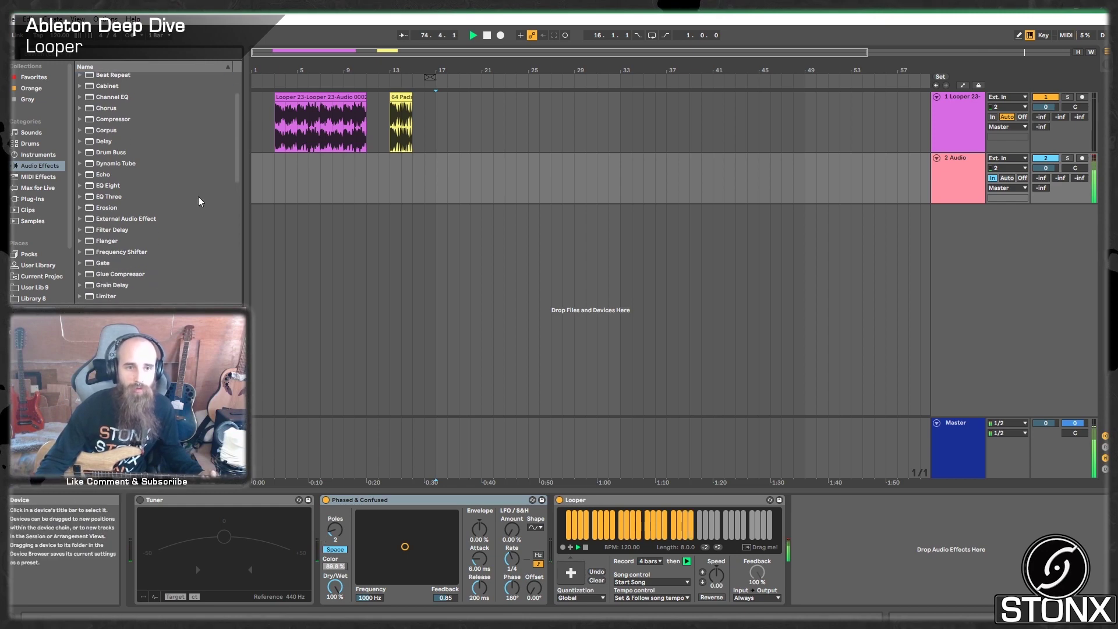
click(79, 77)
click(140, 133)
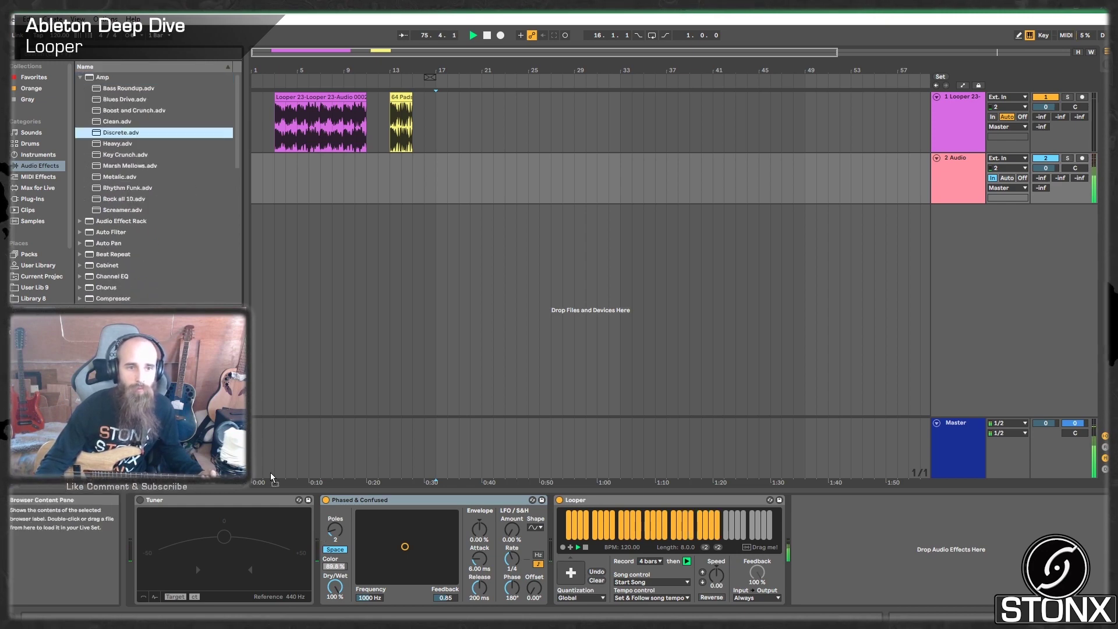
drag(315, 546, 315, 543)
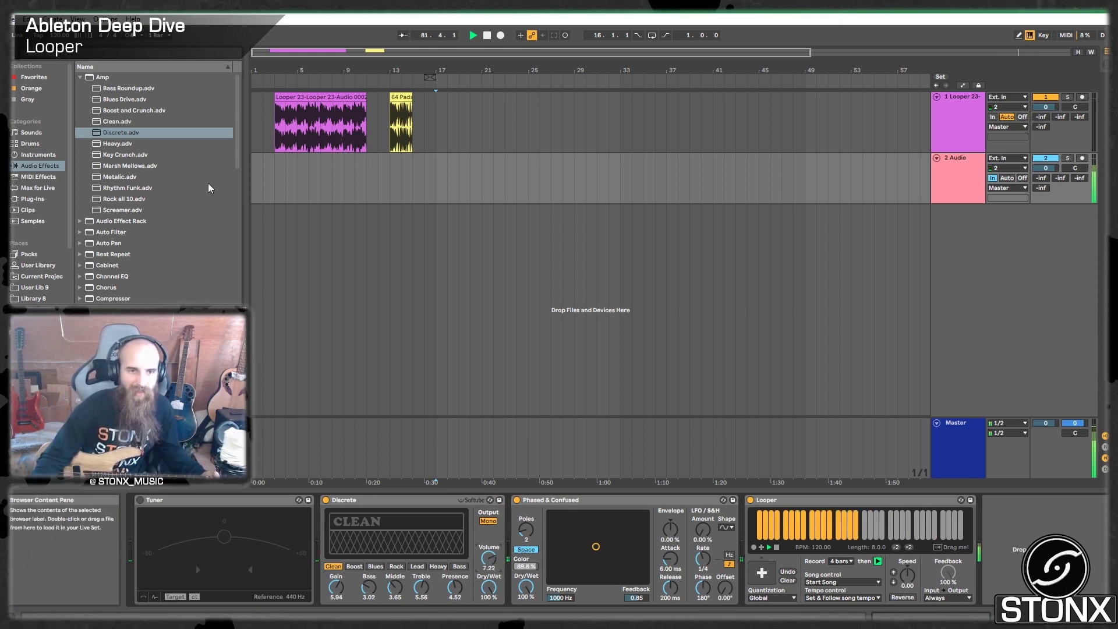
Replace the amp's Discrete preset with the Key Crunch preset.
key(Down)
key(Down)
key(Return)
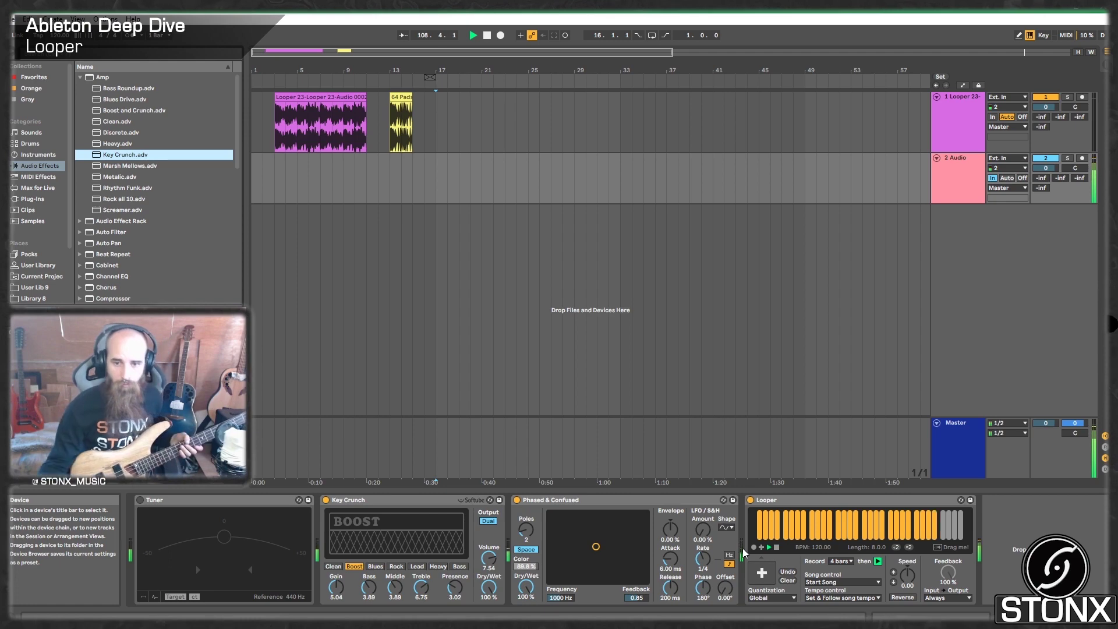
Overdub a layer in Looper, undo that overdub, and overdub a new layer over the loop.
click(773, 573)
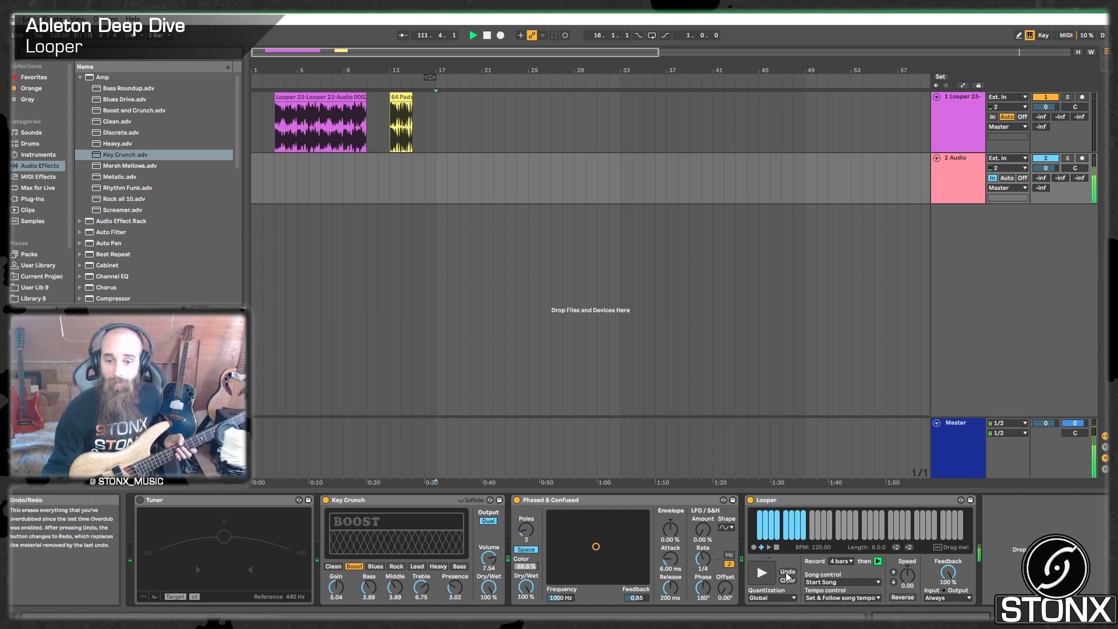
click(786, 573)
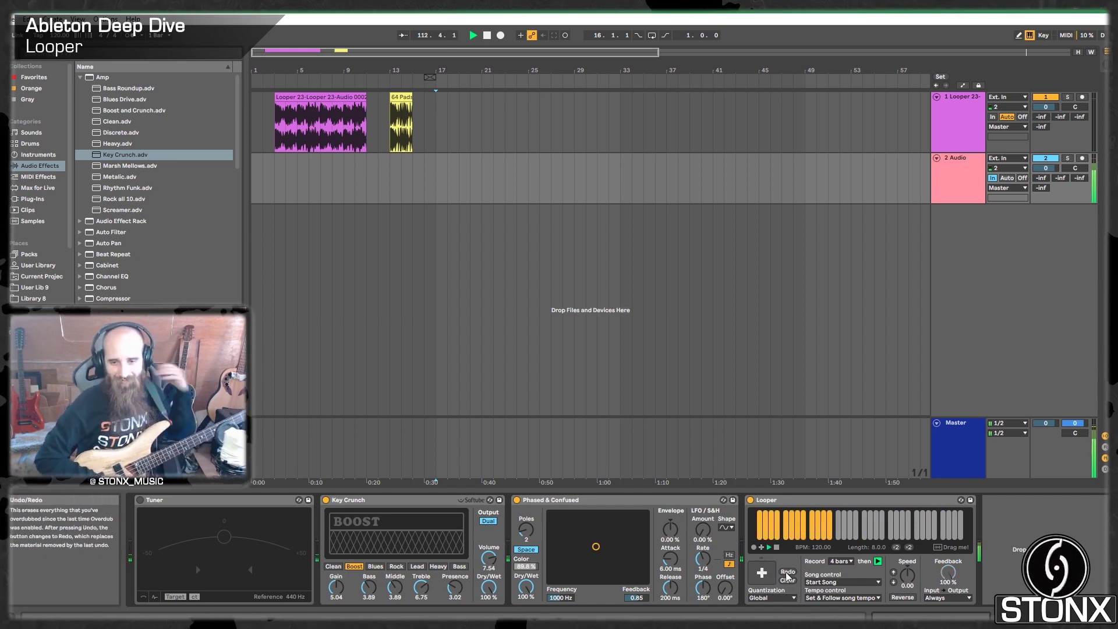
click(770, 576)
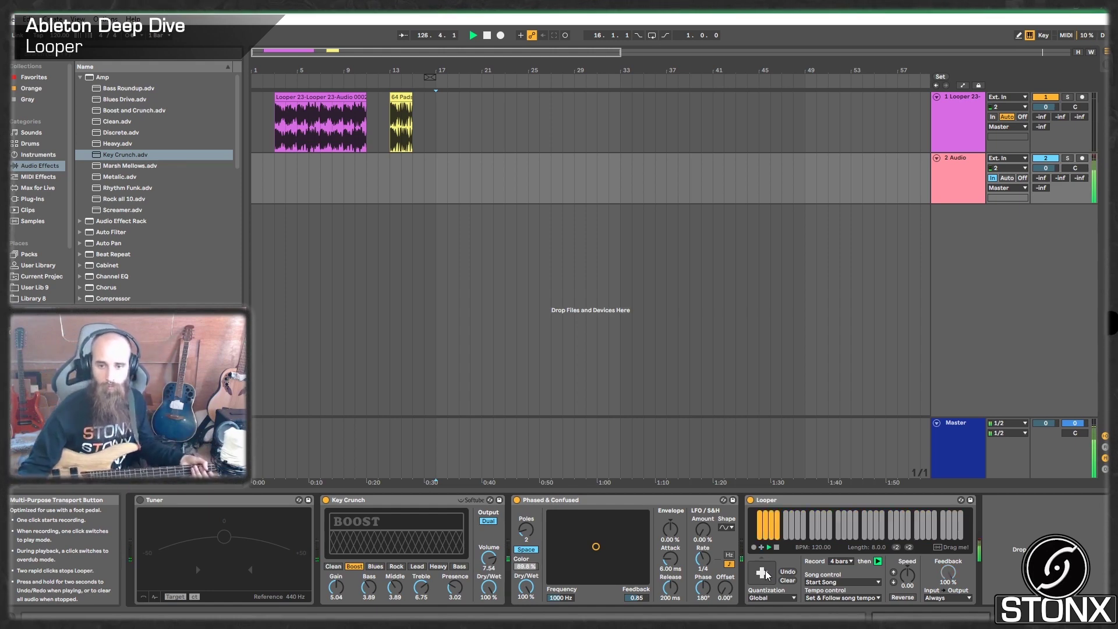
Halve Looper's loop to 4 bars and double it back to 8 bars, deactivating the Key Crunch amp in between.
click(897, 546)
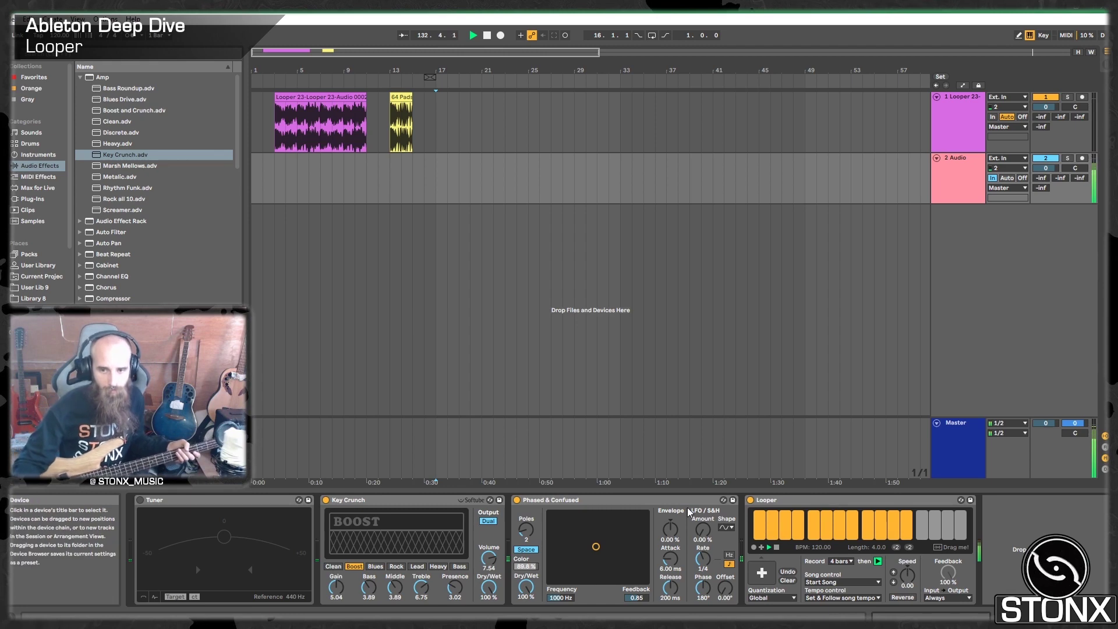
click(326, 499)
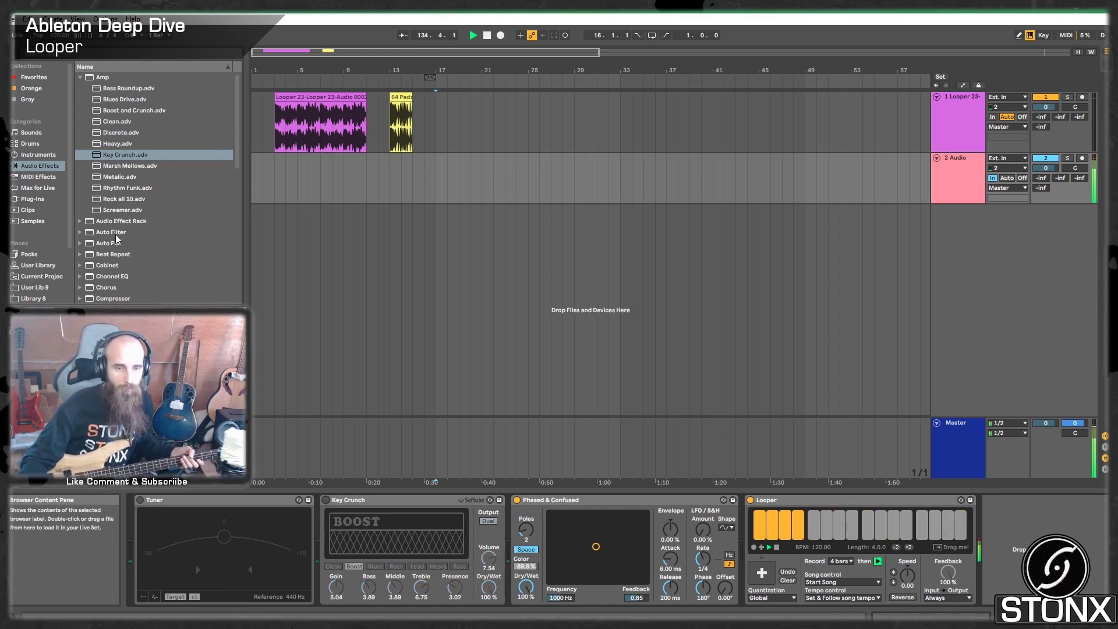
click(909, 548)
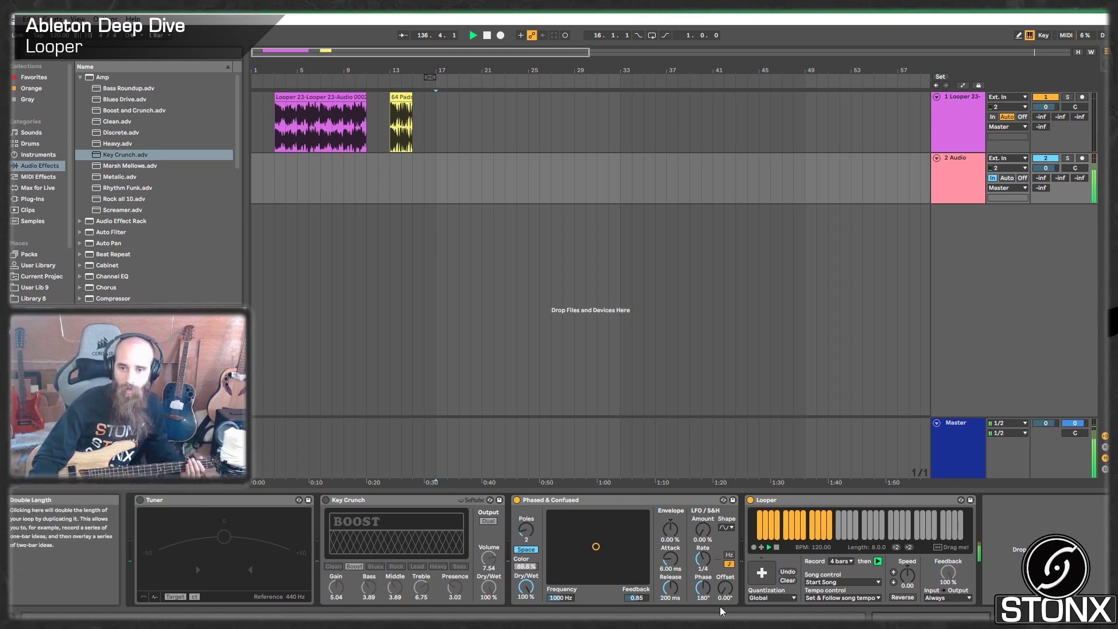
Swap the amp's preset to Screamer and deactivate the amp.
double_click(118, 209)
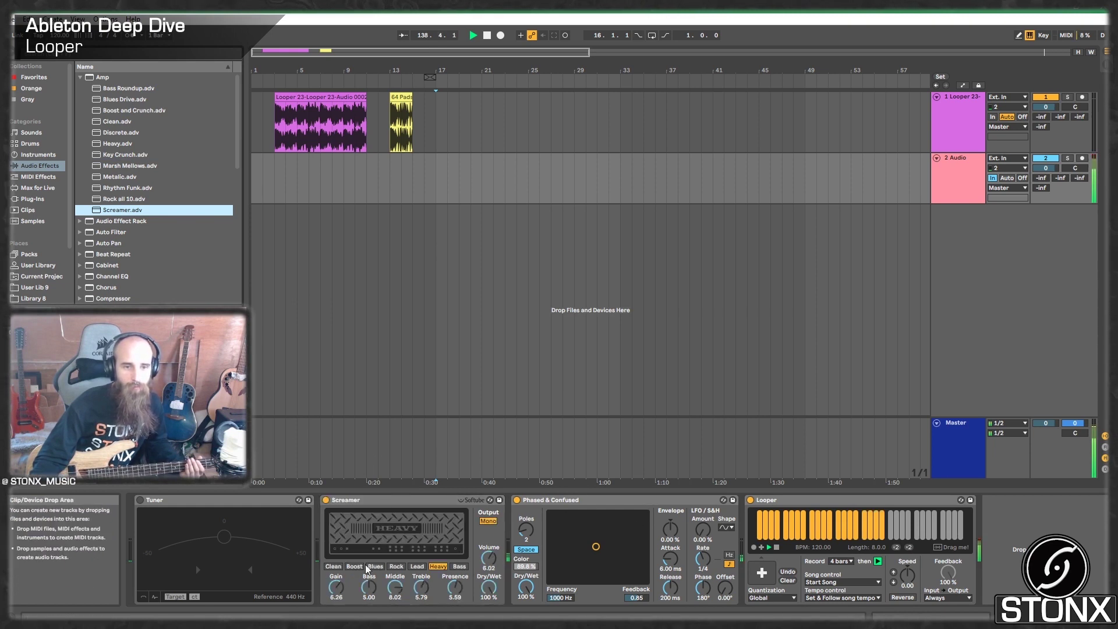
click(324, 504)
click(324, 504)
Insert a Flanger between the Screamer amp and the phaser, and overdub a layer with it in Looper.
scroll(128, 227, down, 6)
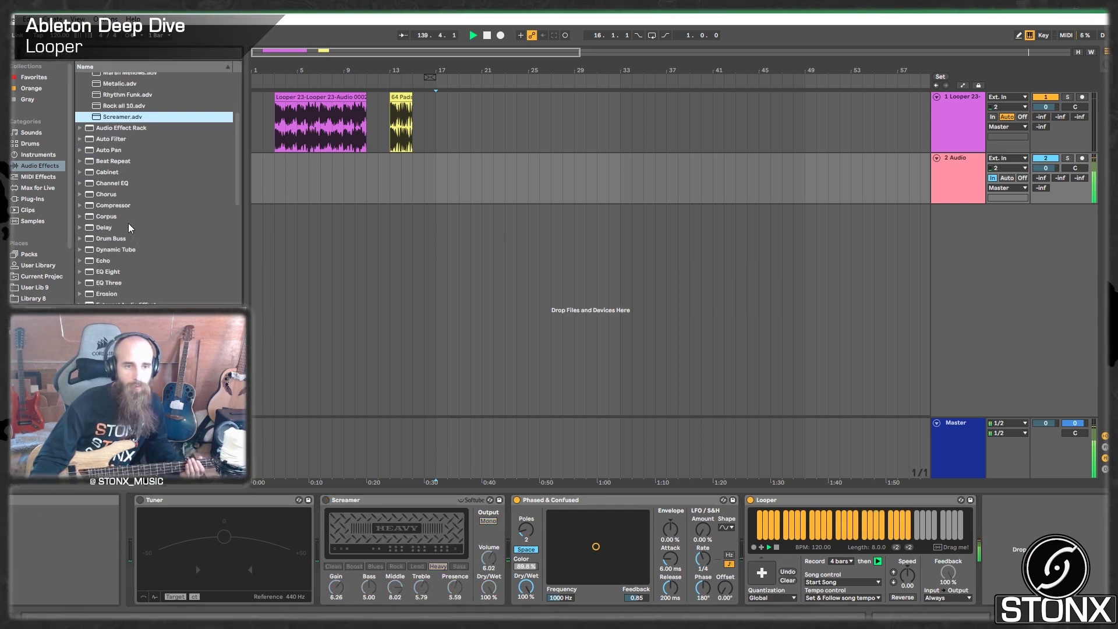
scroll(113, 201, down, 3)
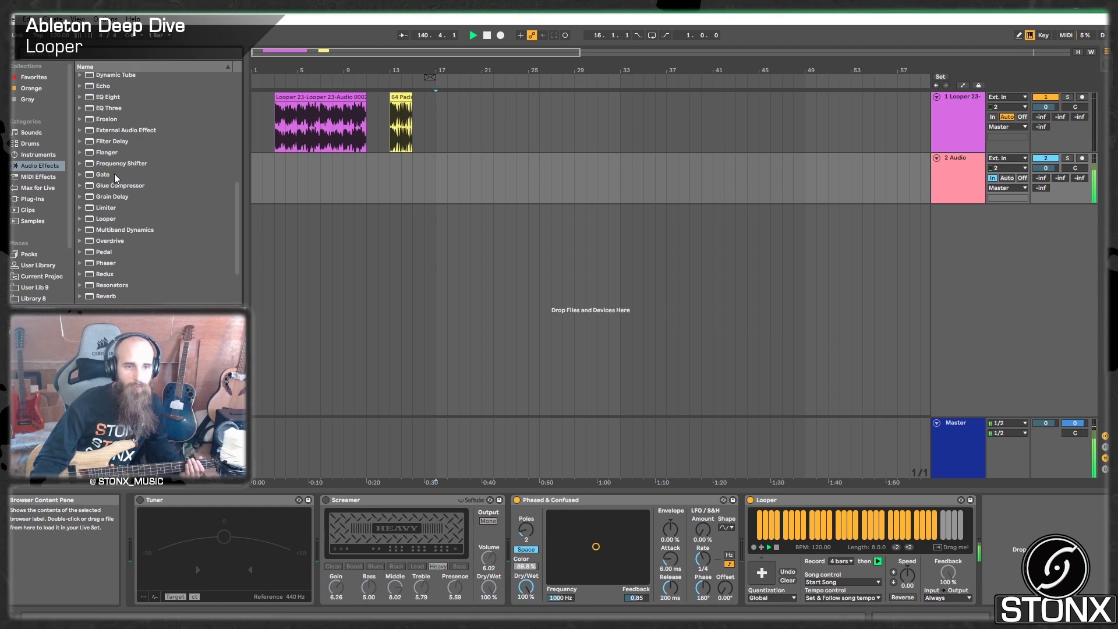
click(114, 161)
drag(111, 153, 518, 548)
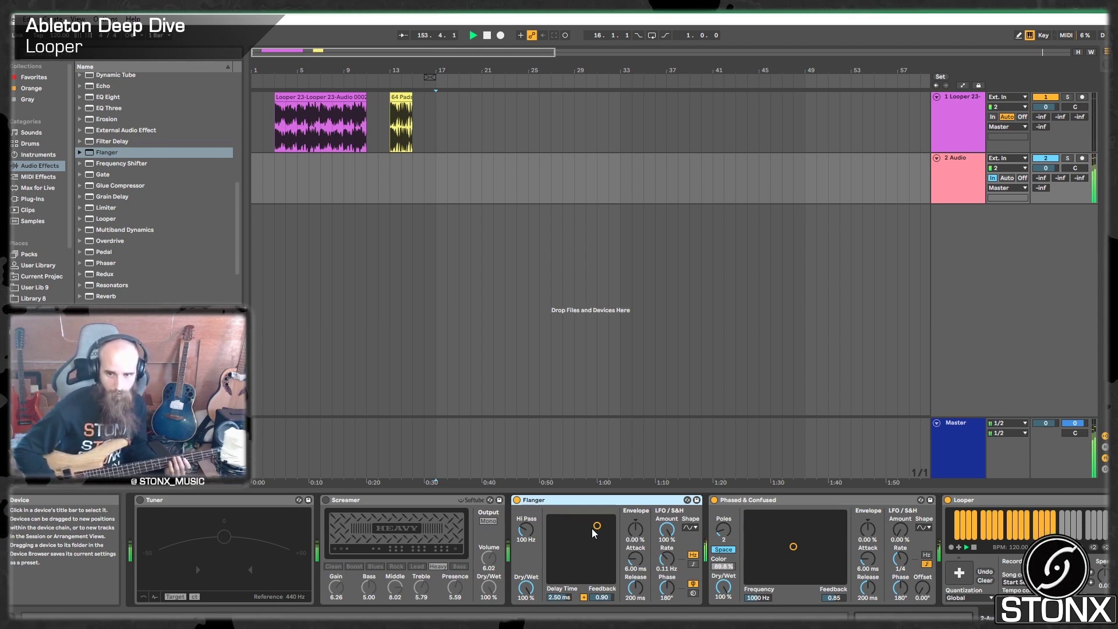
click(958, 572)
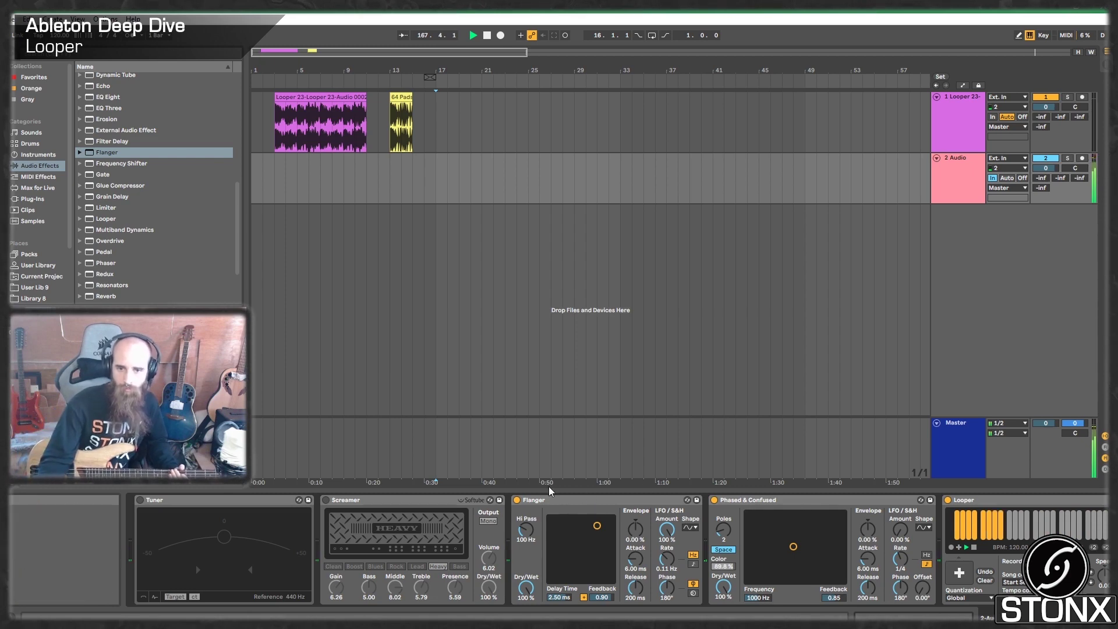
Deactivate the Flanger and the Phased & Confused phaser in the 2 Audio track's device chain.
click(539, 501)
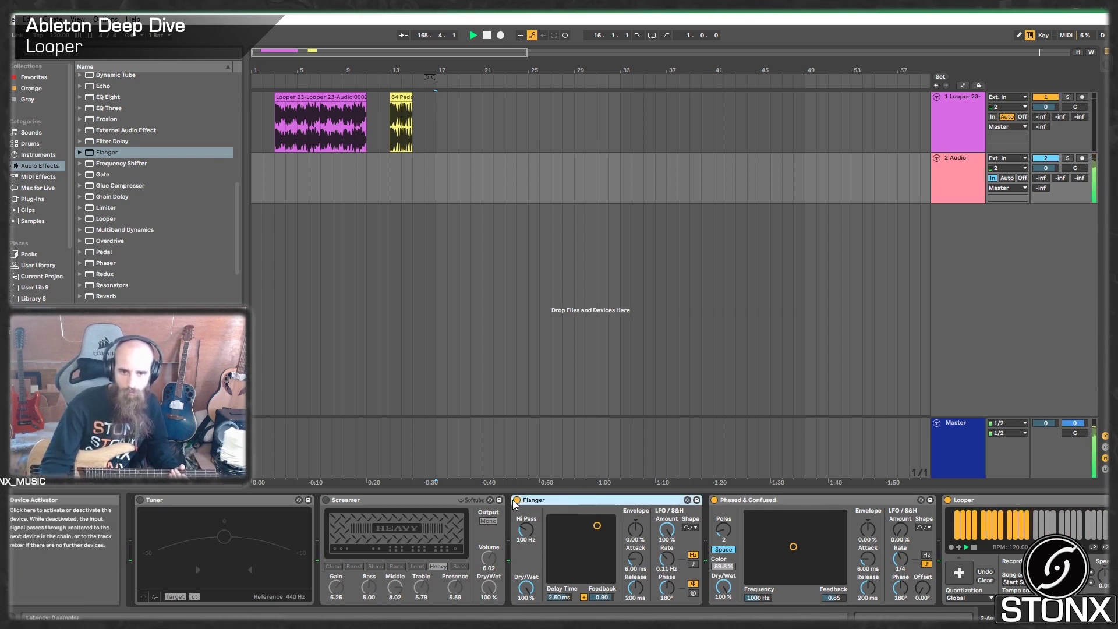
click(516, 500)
click(714, 500)
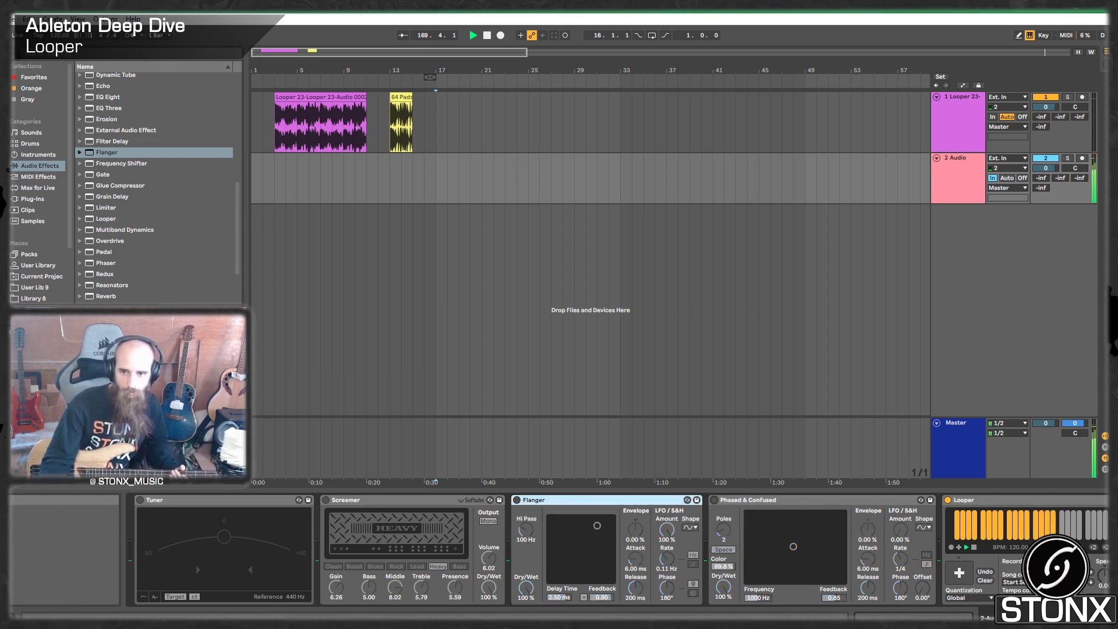
scroll(618, 550, right, 3)
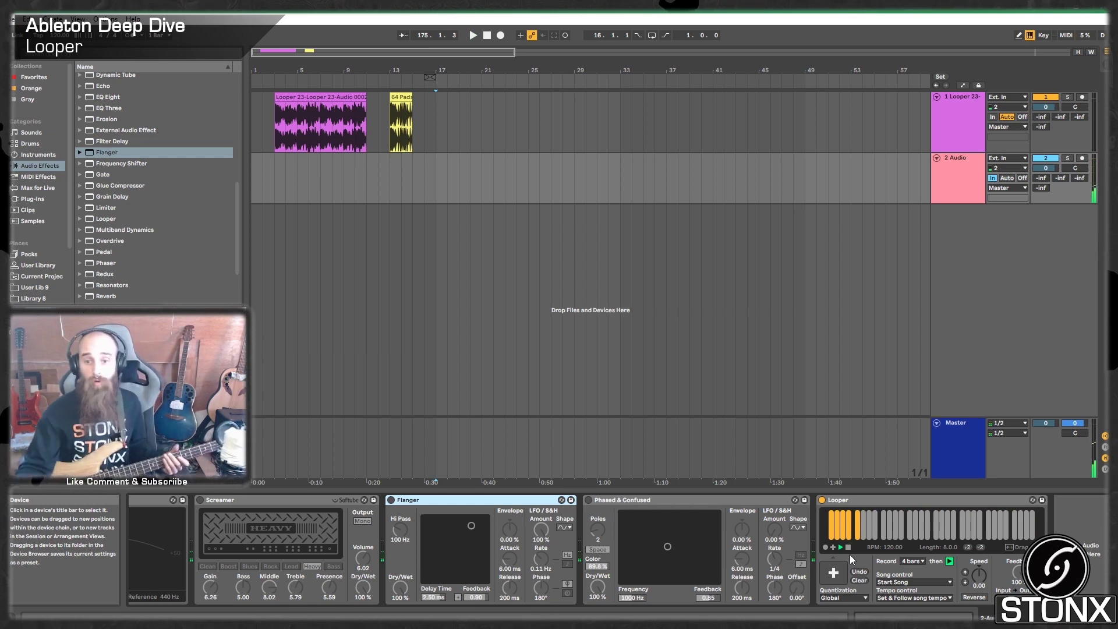
Export Looper's recorded loop as an audio clip onto the first track at bar 25.
drag(1013, 548, 526, 112)
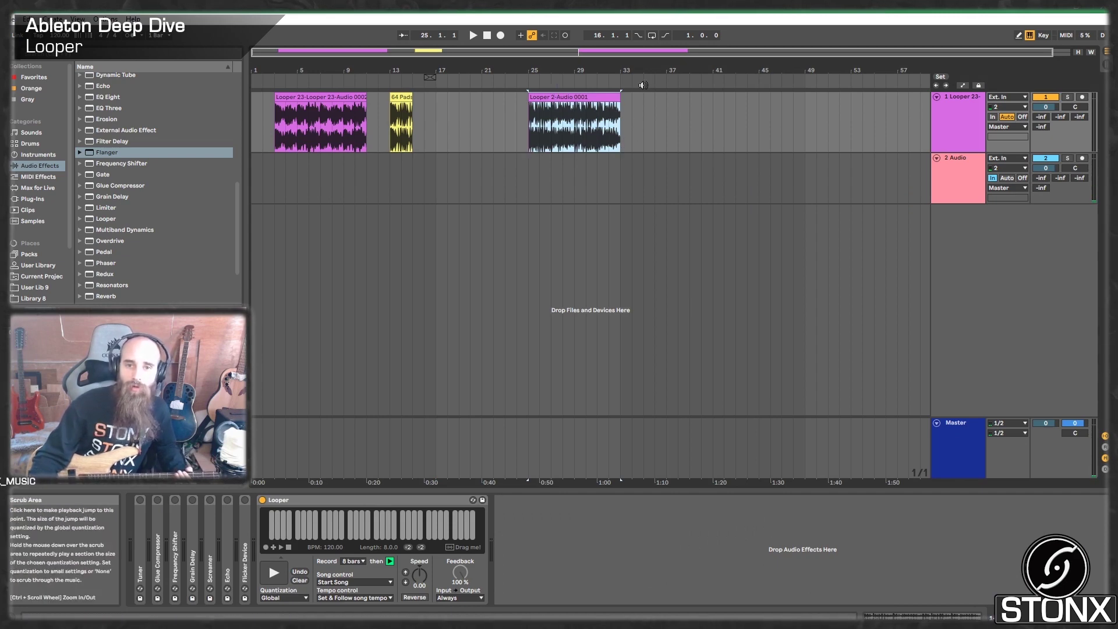
click(971, 107)
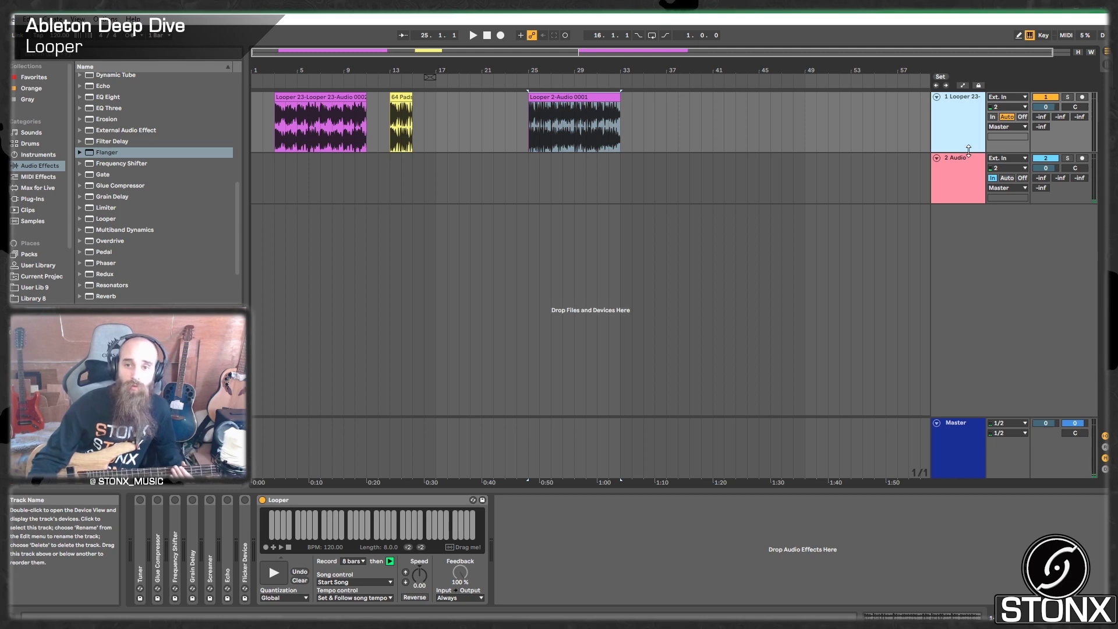
click(959, 176)
click(862, 502)
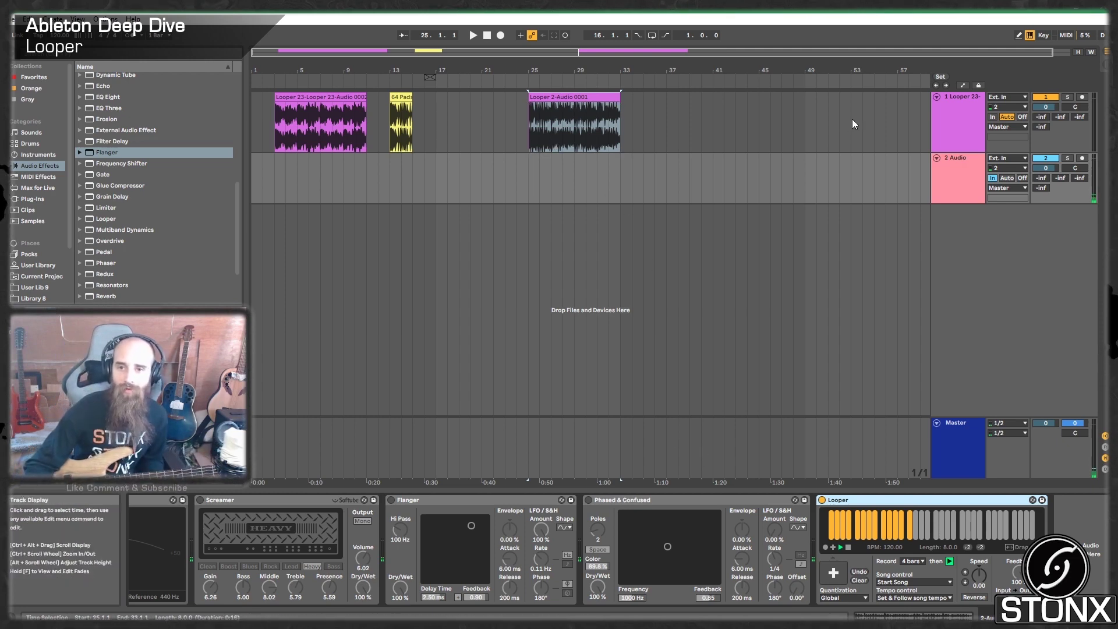
Play back the exported loop clip on the first track, deactivating the 2 Audio track to hear the clip alone.
click(938, 118)
click(572, 99)
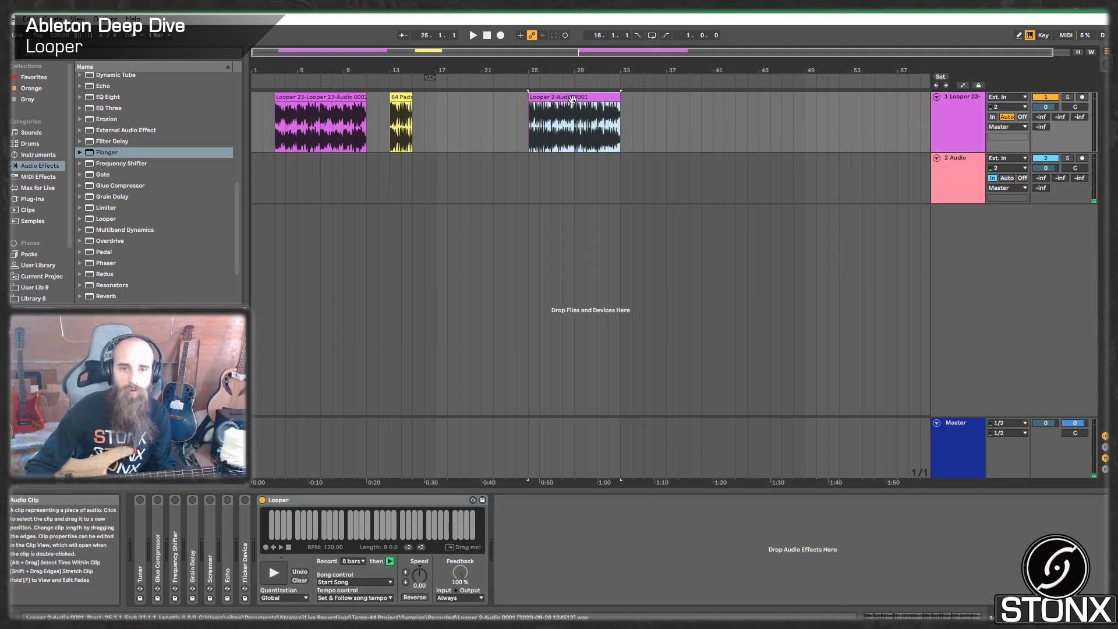
key(space)
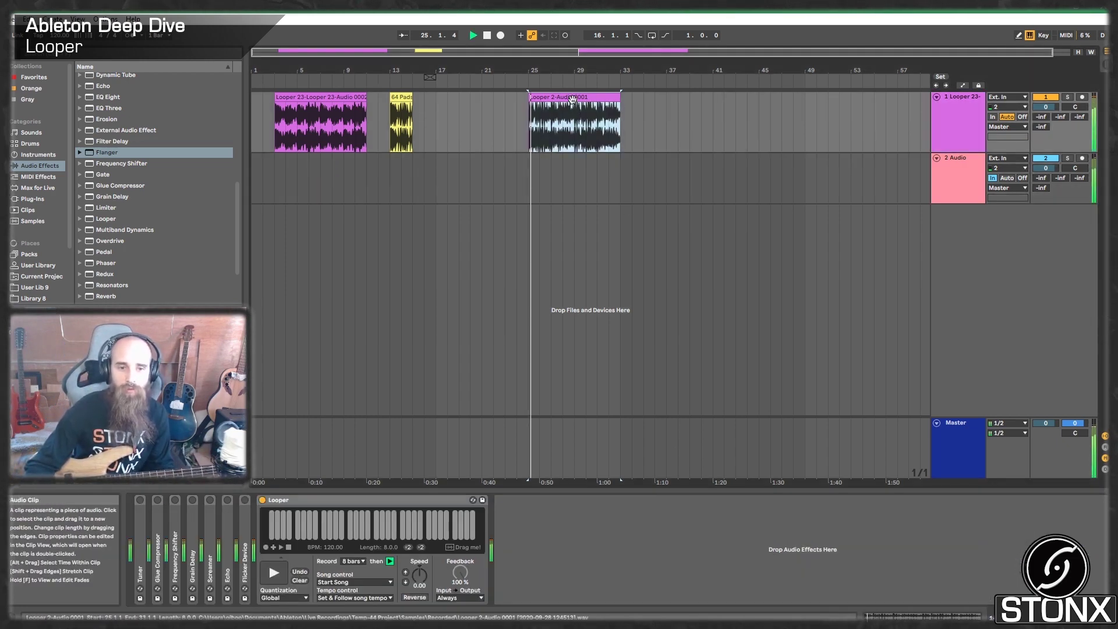
click(1051, 157)
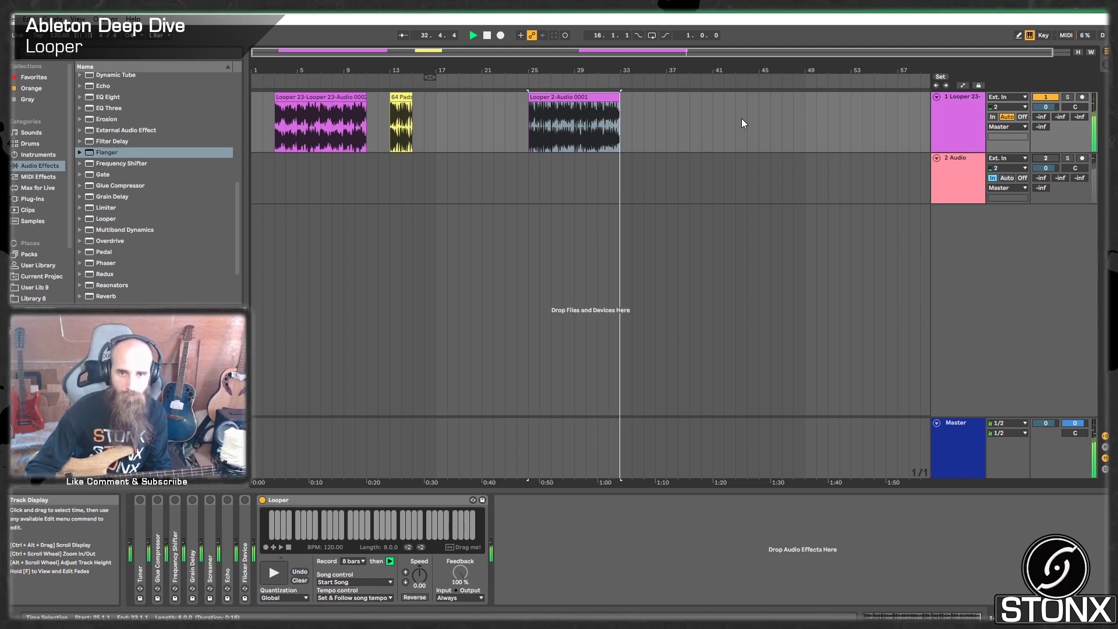
key(space)
View the exported clip's waveform and clear the recorded loop from Looper on the 2 Audio track.
double_click(576, 125)
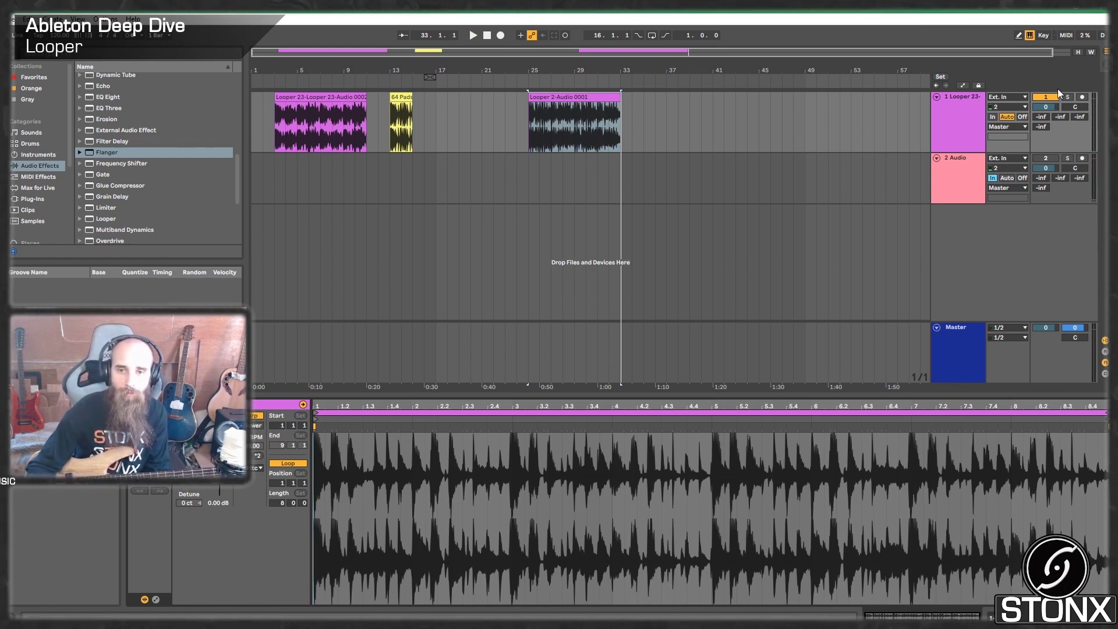
click(963, 156)
click(950, 172)
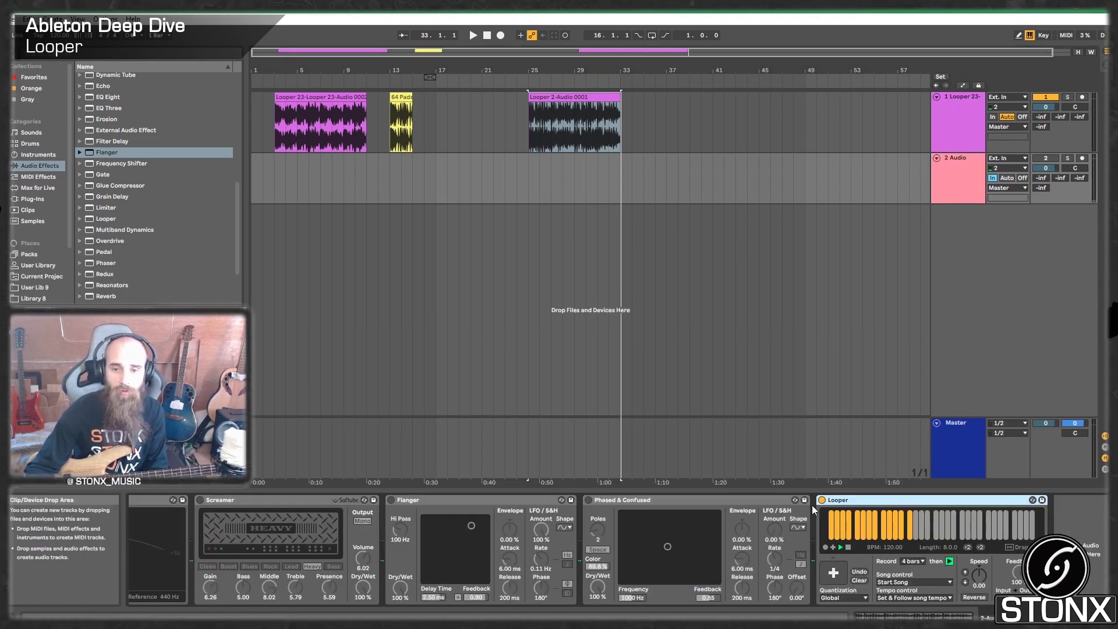
click(860, 580)
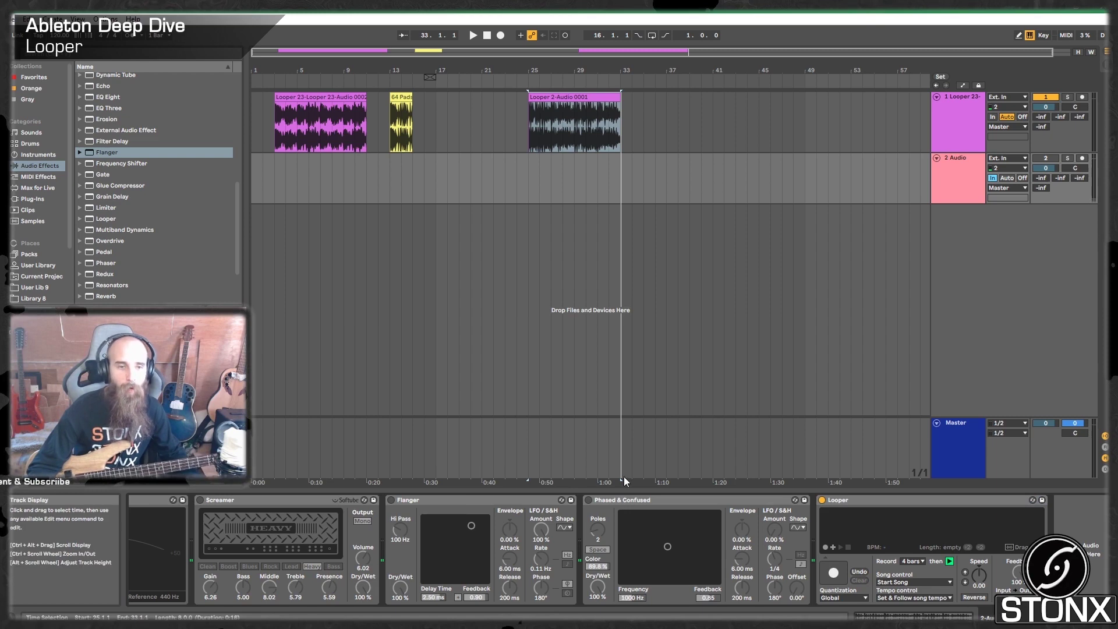
Preview drum breaks in the #1 Oiboo Music folder and load 172-cheesey-half time-break.alc into Looper on the 2 Audio track.
click(38, 220)
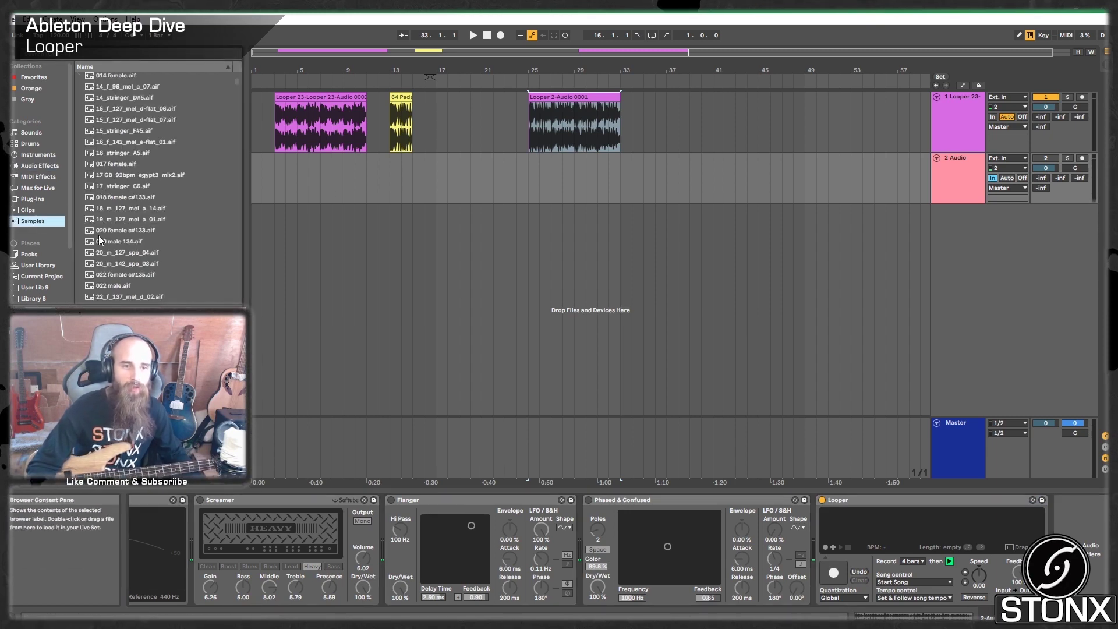
scroll(47, 271, down, 3)
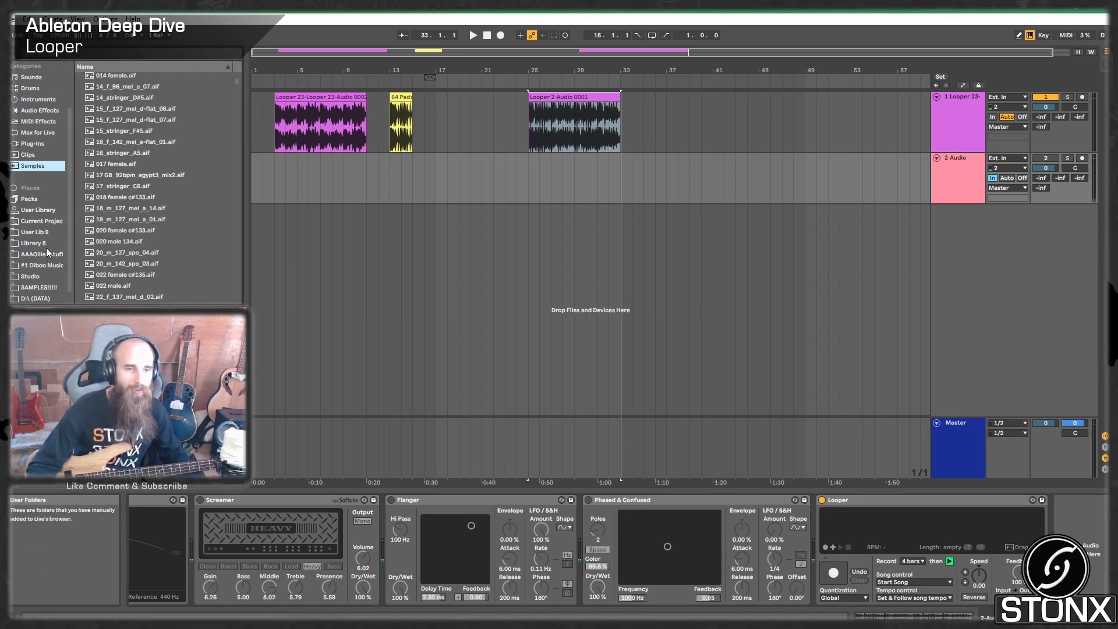
click(44, 263)
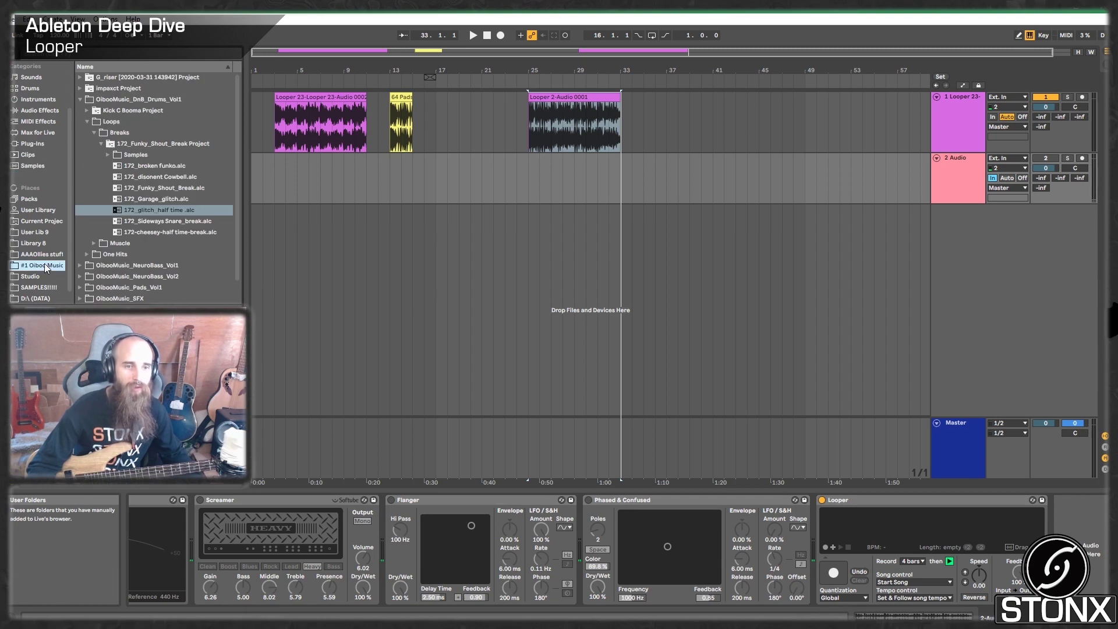
click(162, 163)
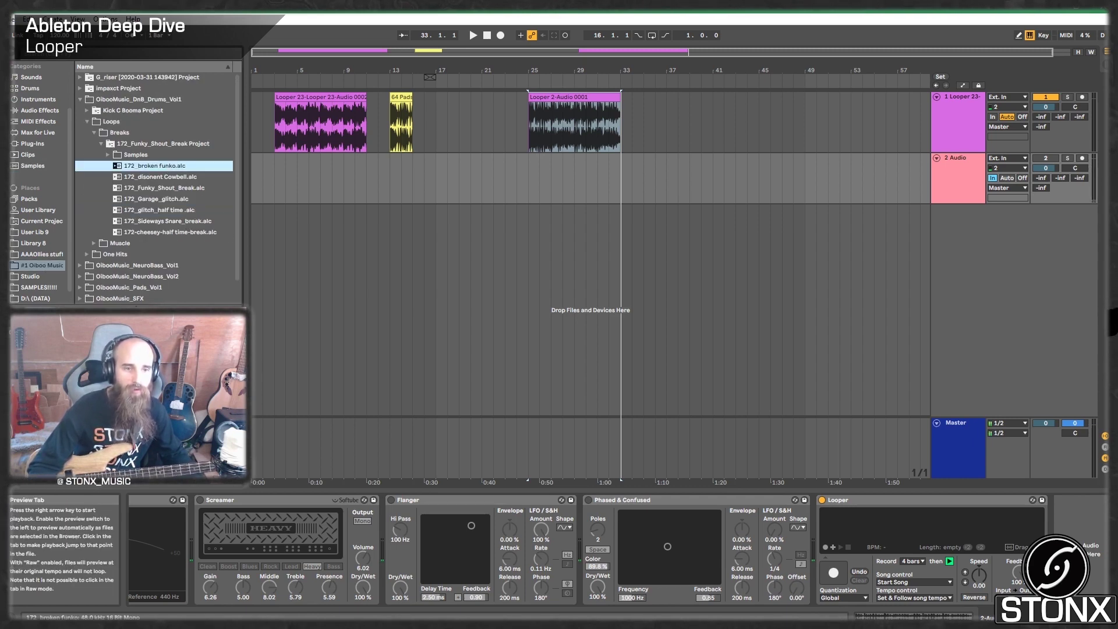
click(139, 222)
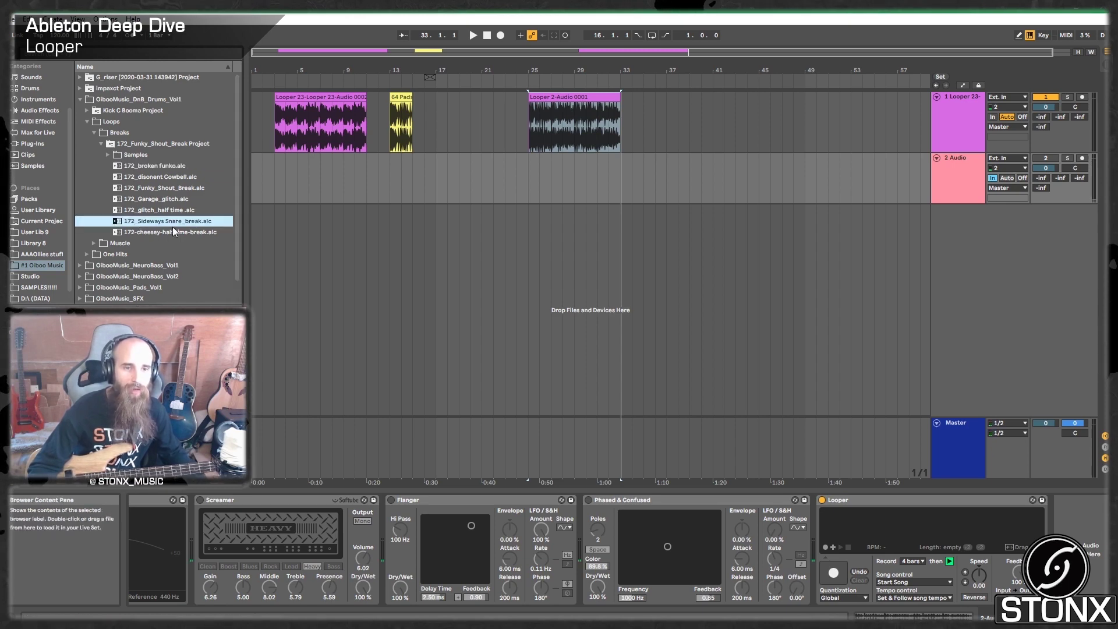
drag(158, 232, 874, 530)
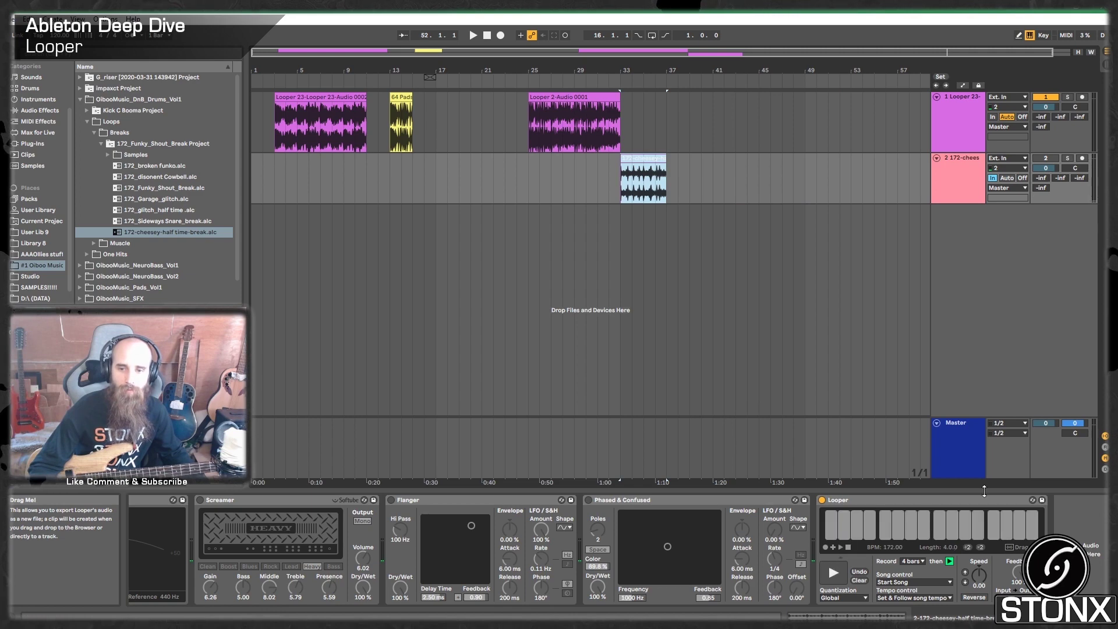
Move the half-time break clip to the first track at bar 36, and play Looper with the 2 Audio track reactivated.
drag(984, 491, 672, 120)
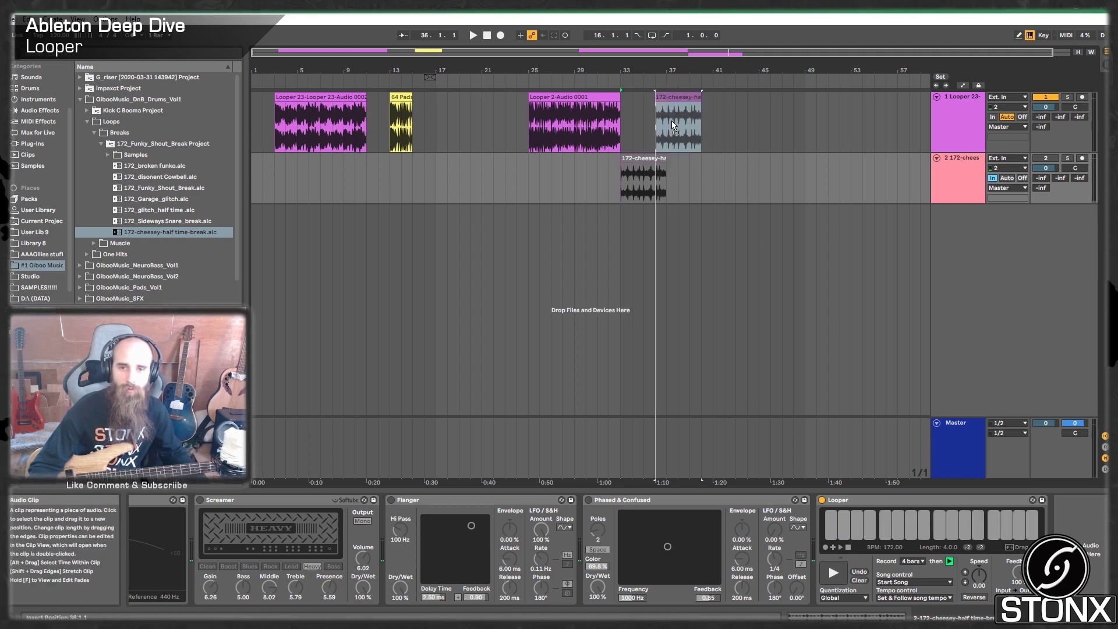
click(966, 173)
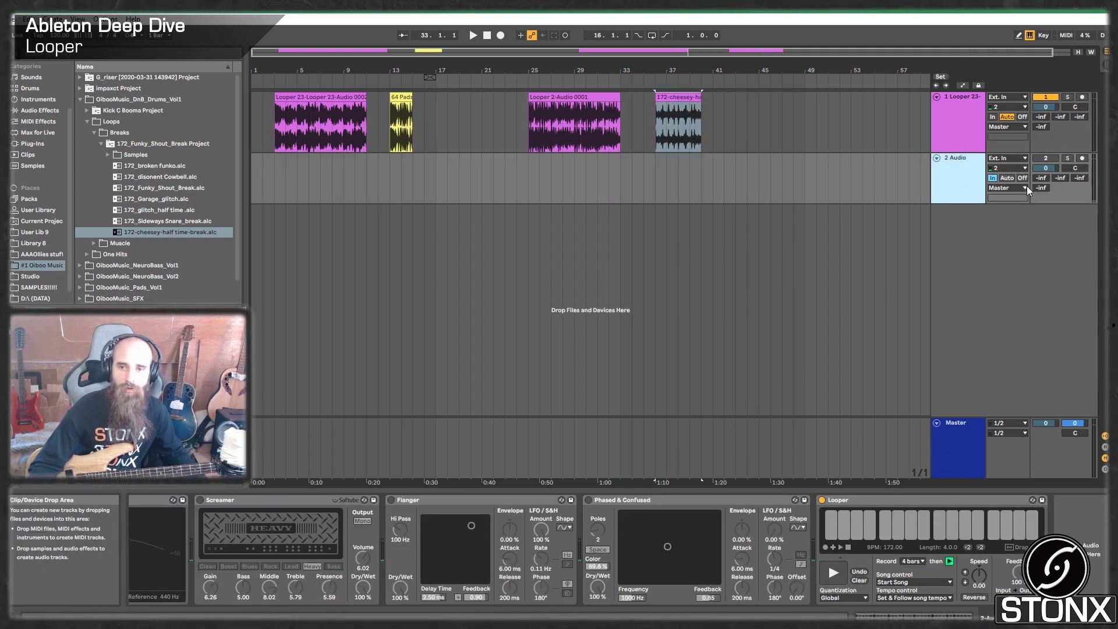
click(1042, 158)
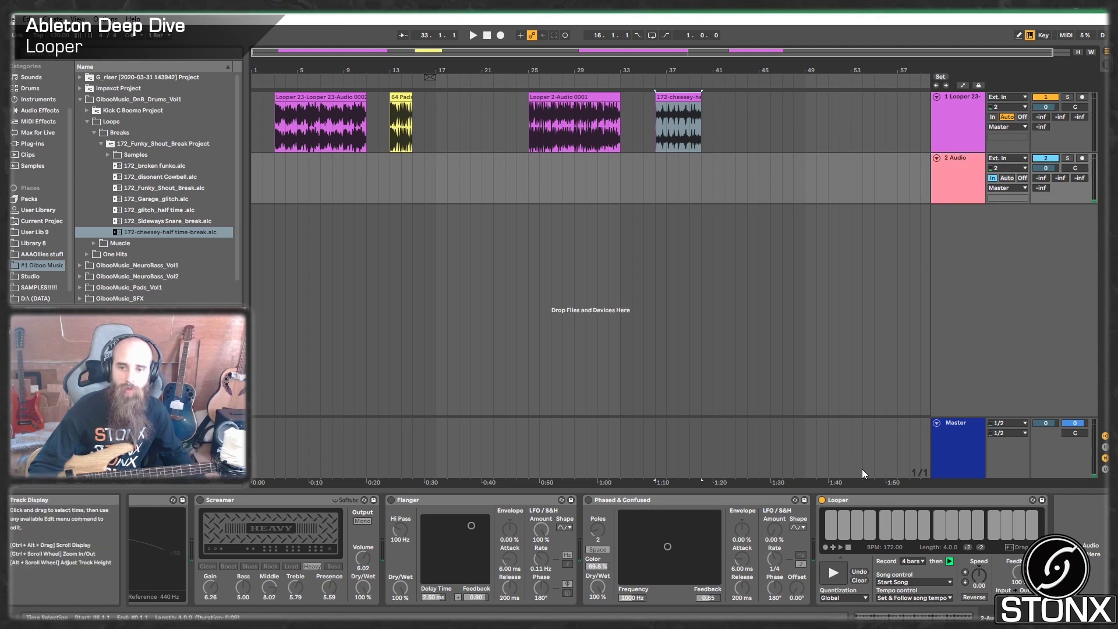
click(834, 574)
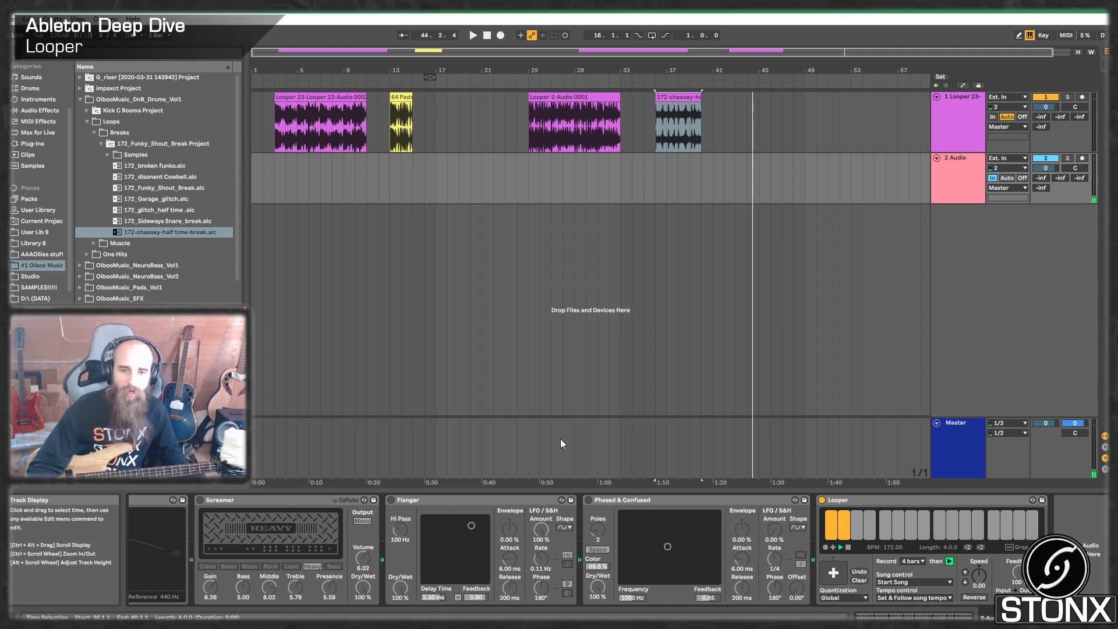
Activate the Screamer amp with the Blues model, lowering treble to 3.17, reducing the middle and raising bass to 7.38.
click(403, 403)
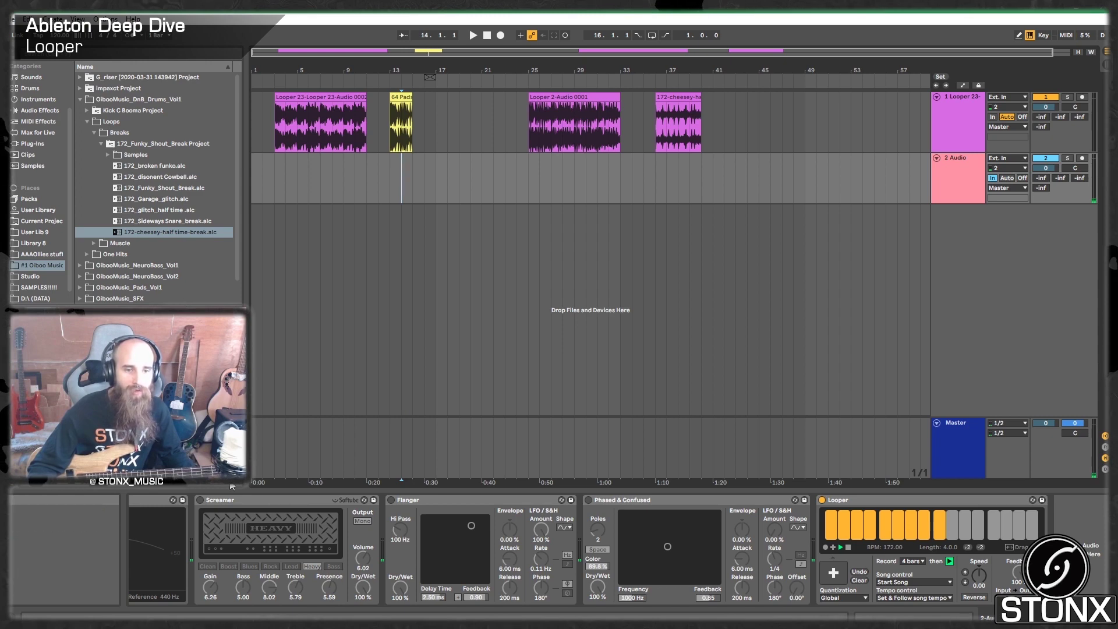
click(201, 500)
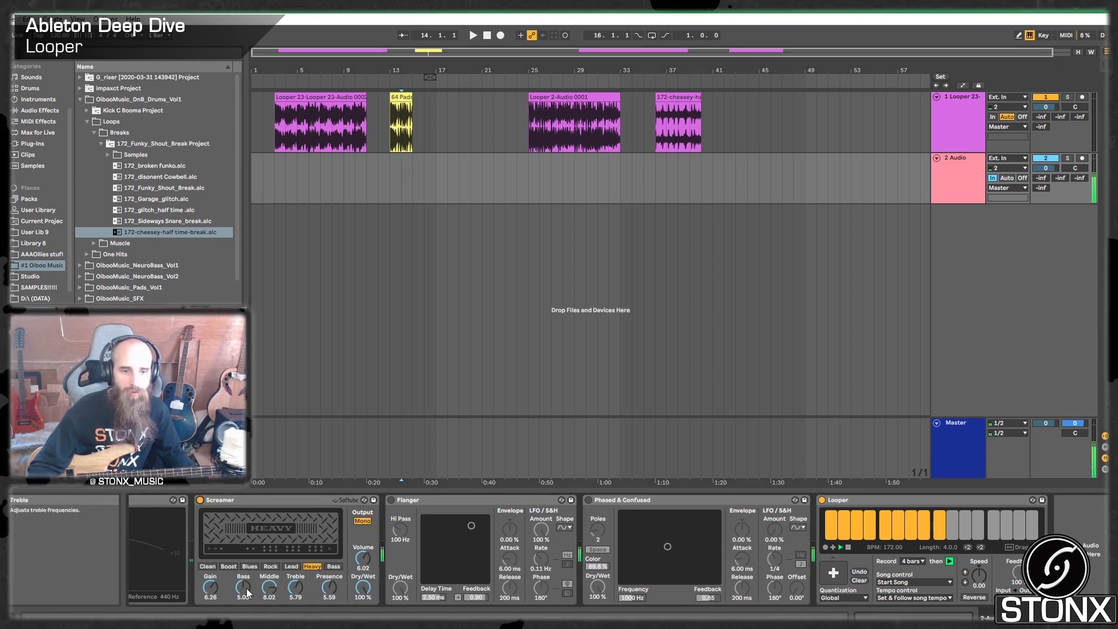
click(250, 566)
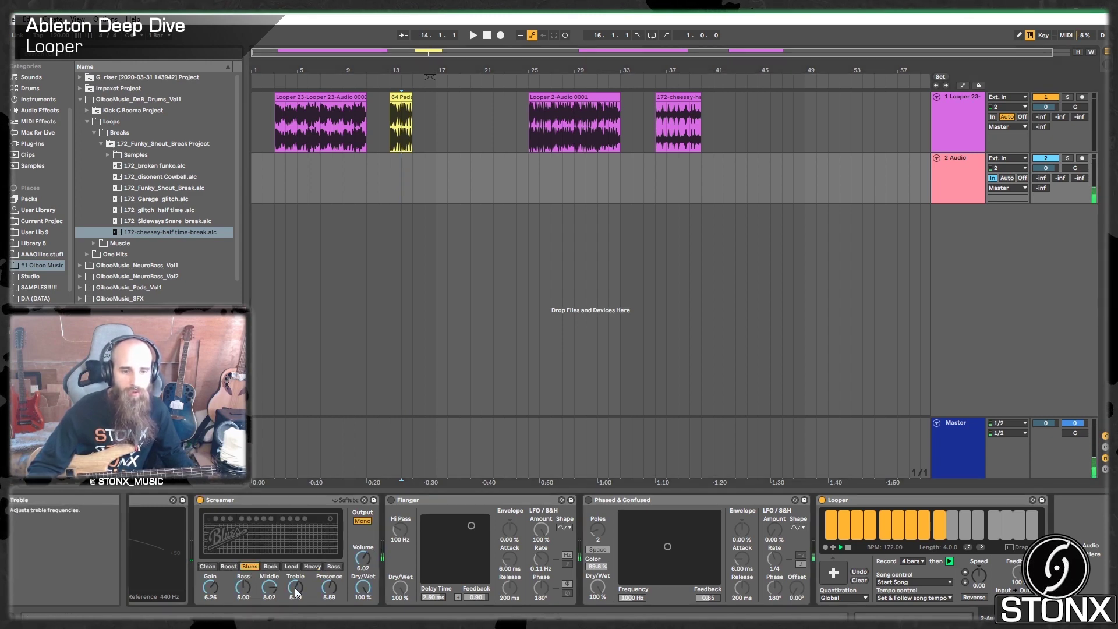
drag(295, 591, 296, 626)
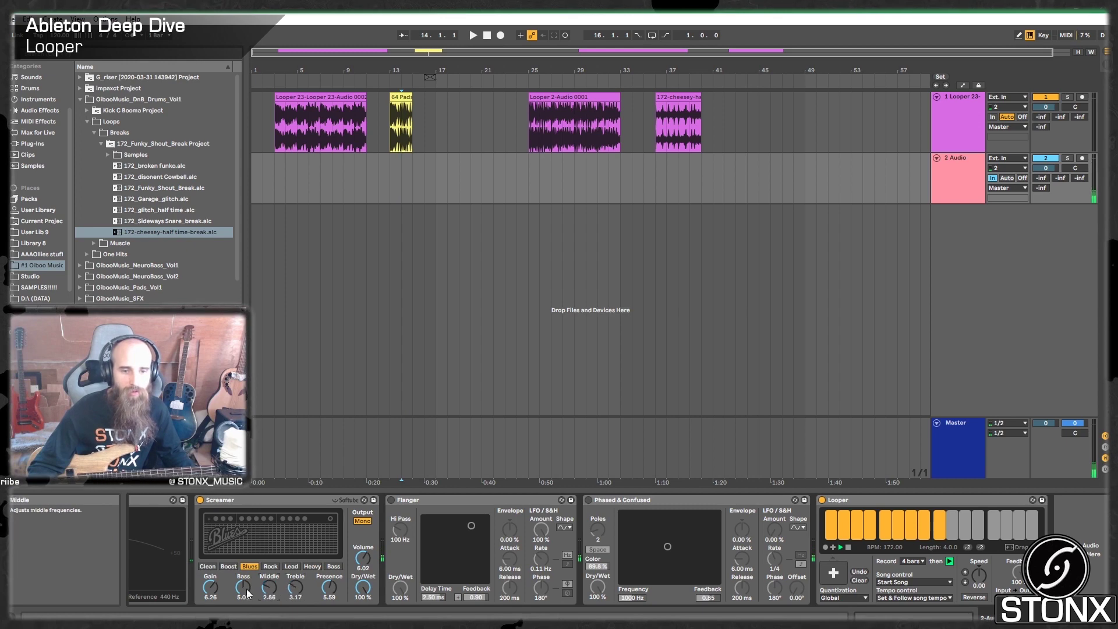
drag(245, 589, 247, 594)
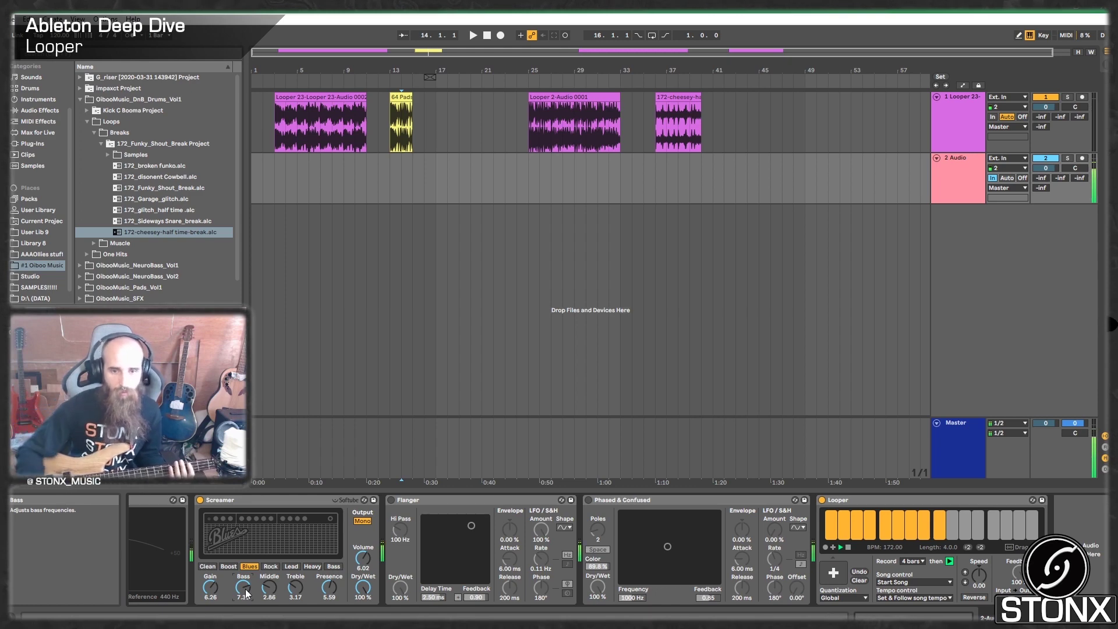
Play the arrangement from bar 14 together with the drum break in Looper, and stop it.
key(space)
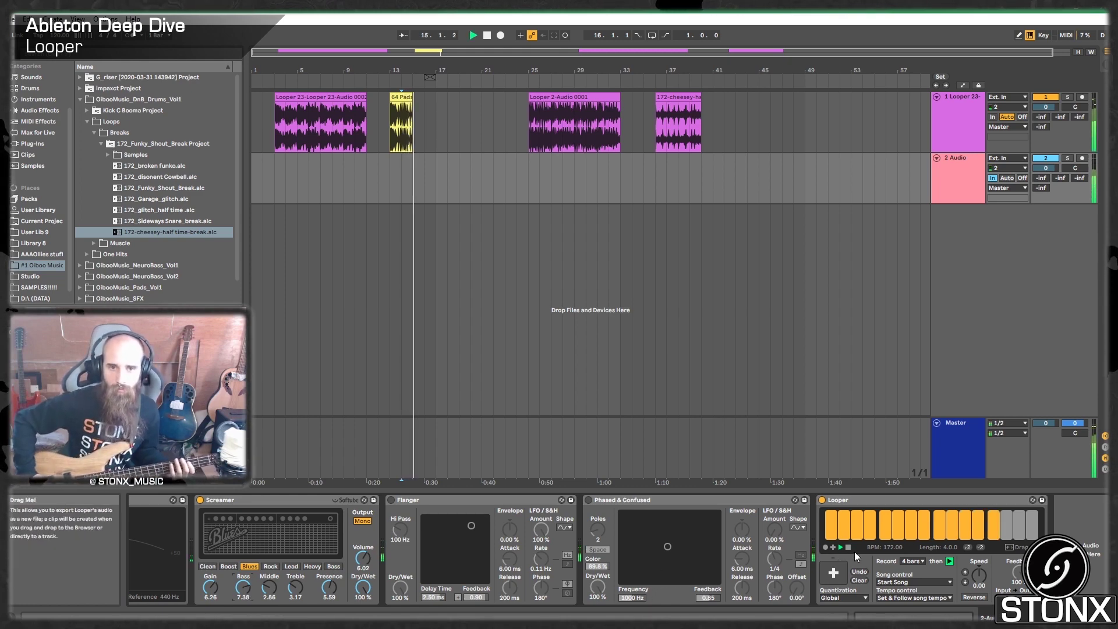
key(space)
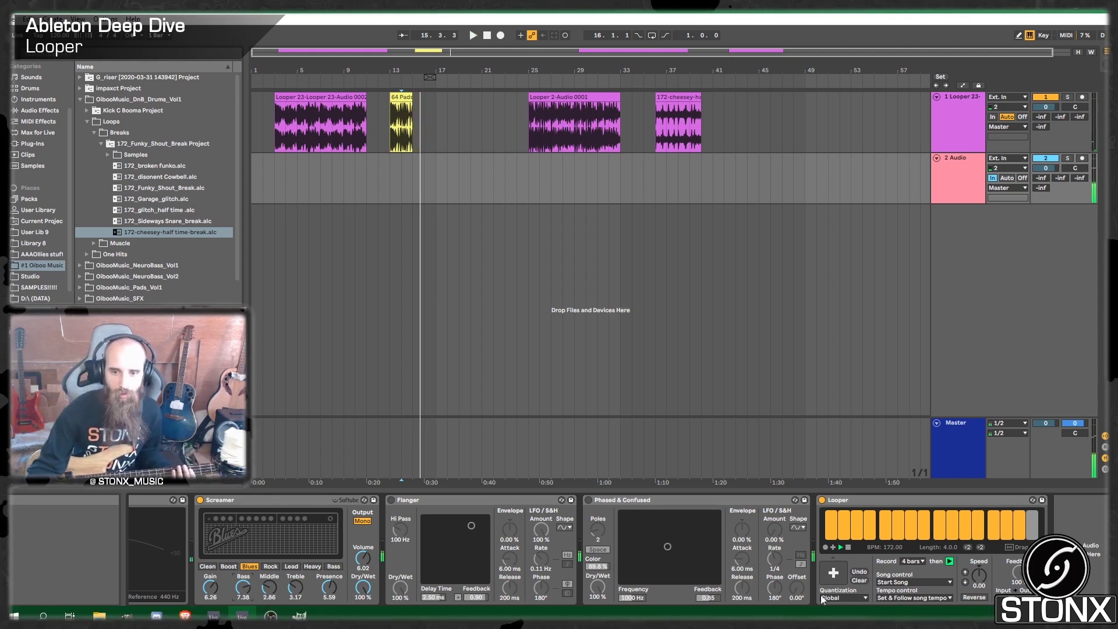
click(841, 548)
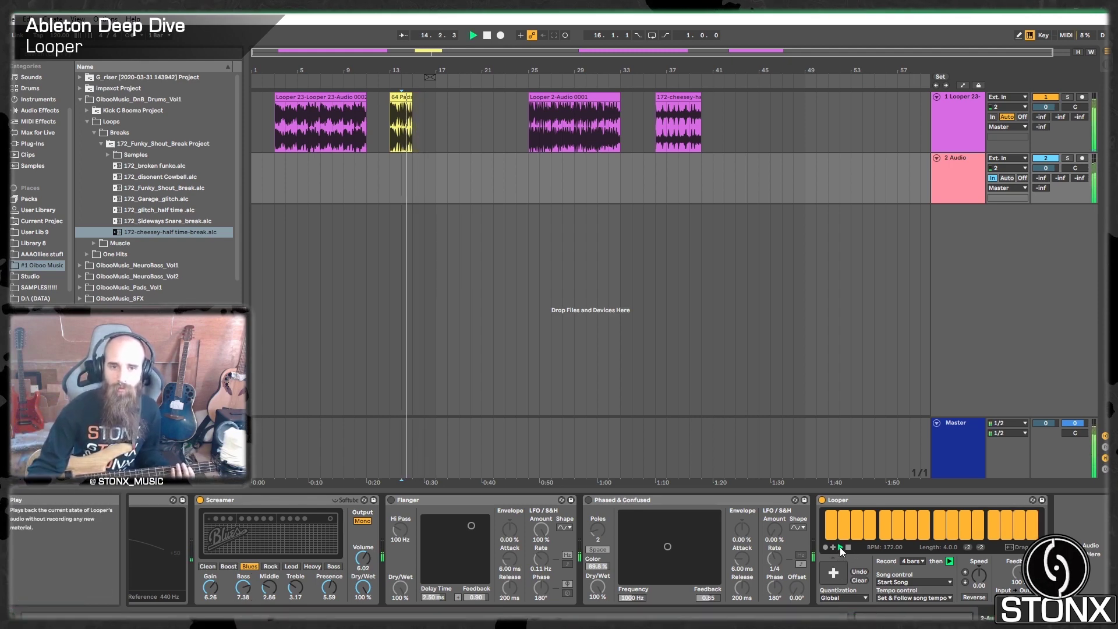
key(space)
Playing from bar 44, double Looper's loop to 8 bars and overdub a layer through the Blues amp, deactivating the amp after the pass.
click(752, 96)
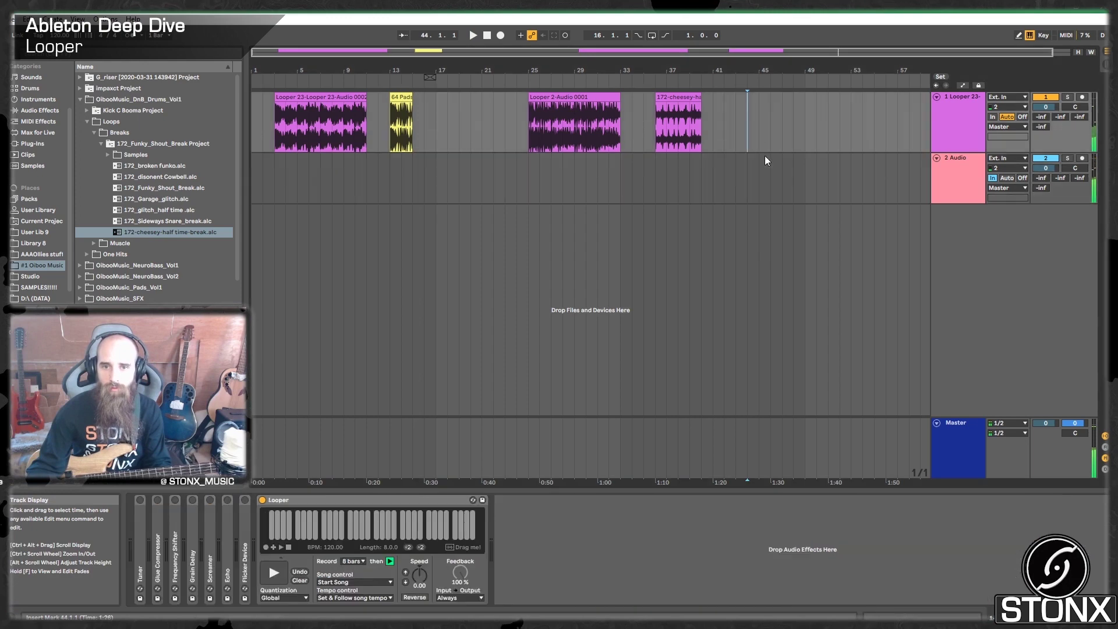
click(957, 176)
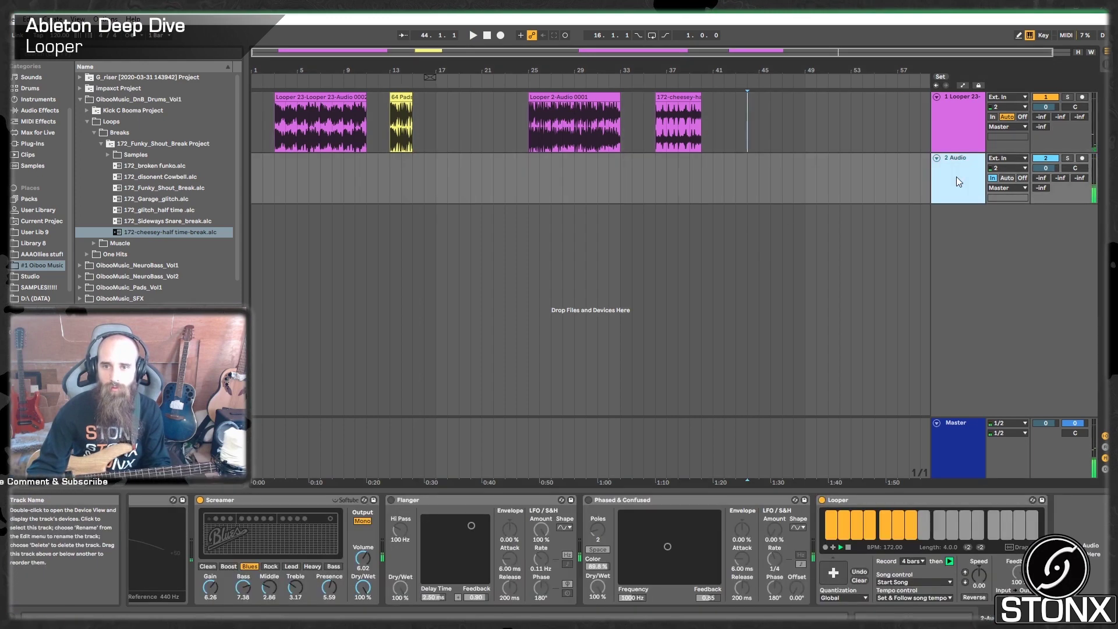
click(839, 548)
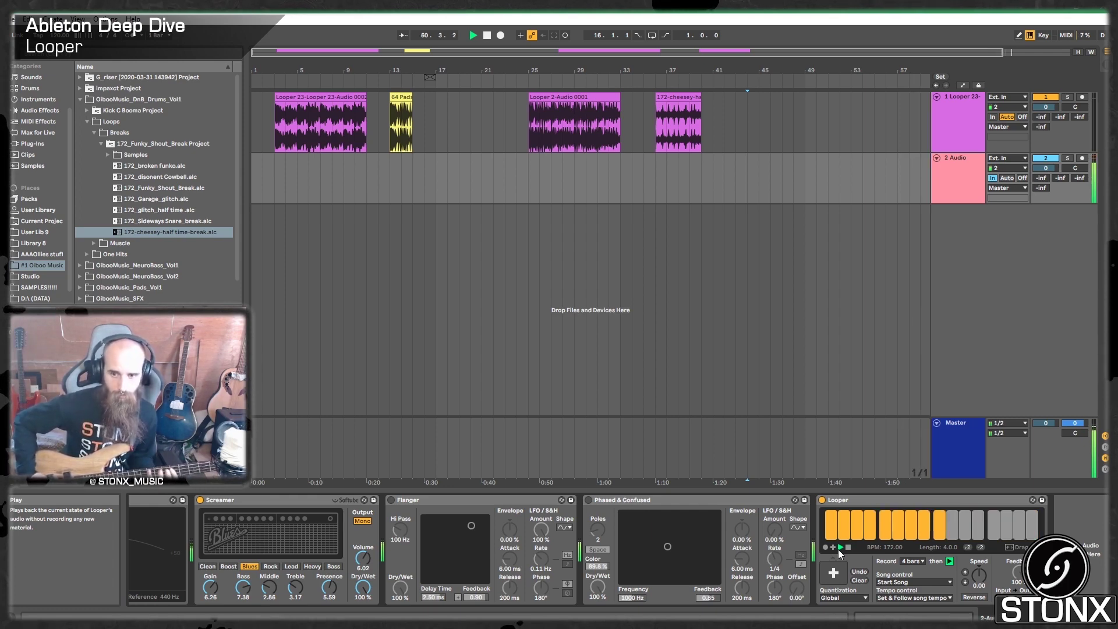
click(980, 548)
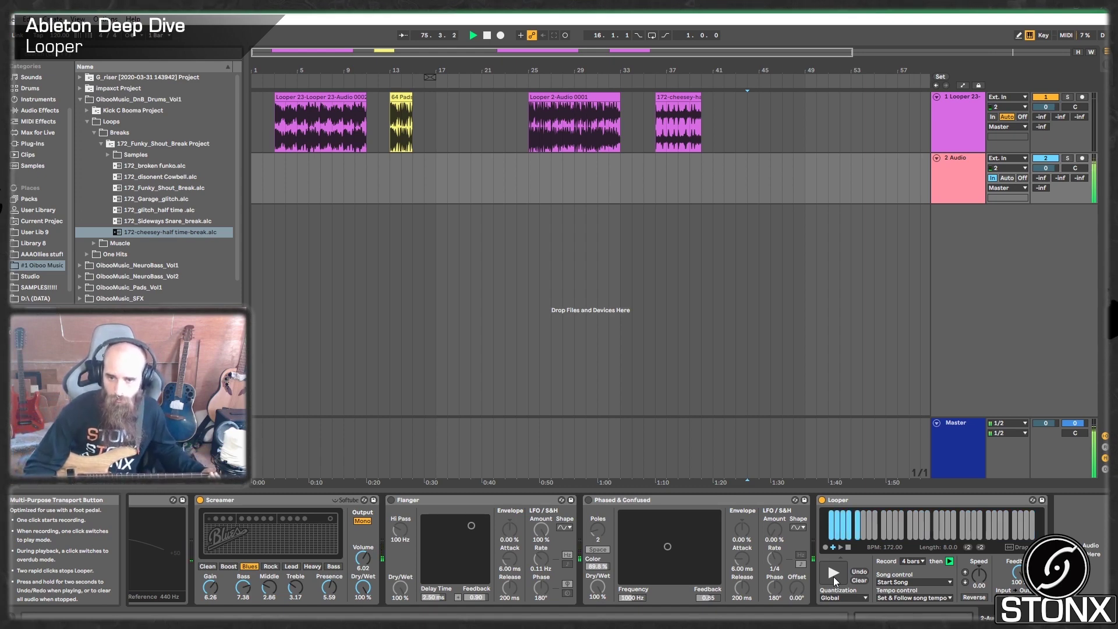
click(833, 577)
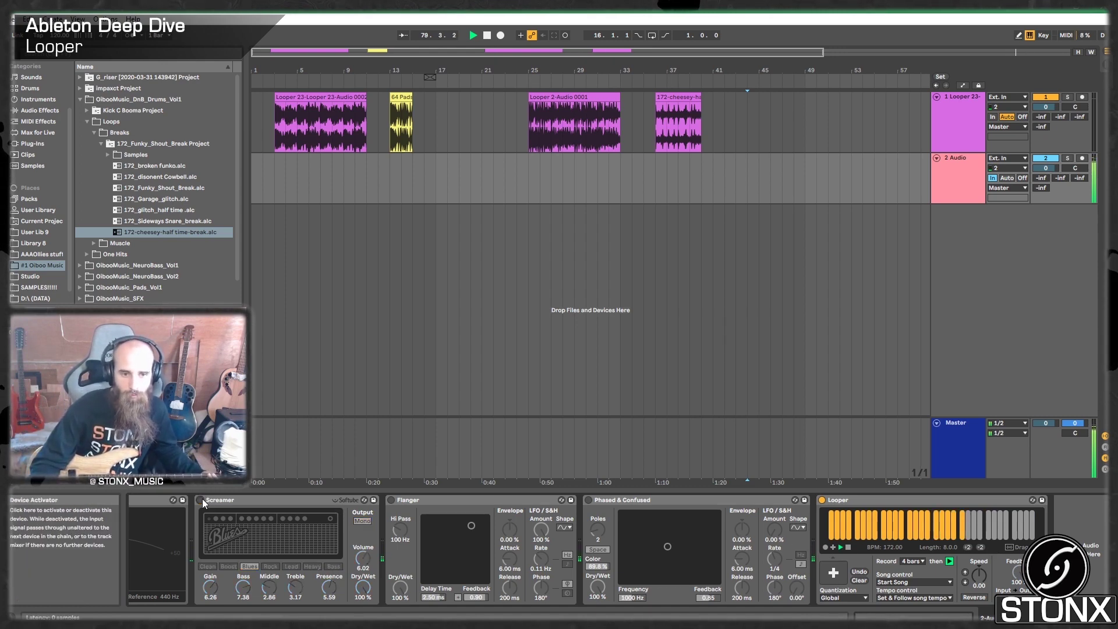
Insert Redux between the Screamer amp and the Flanger, with bit reduction on at 10 and hard downsampling at 55.
click(82, 99)
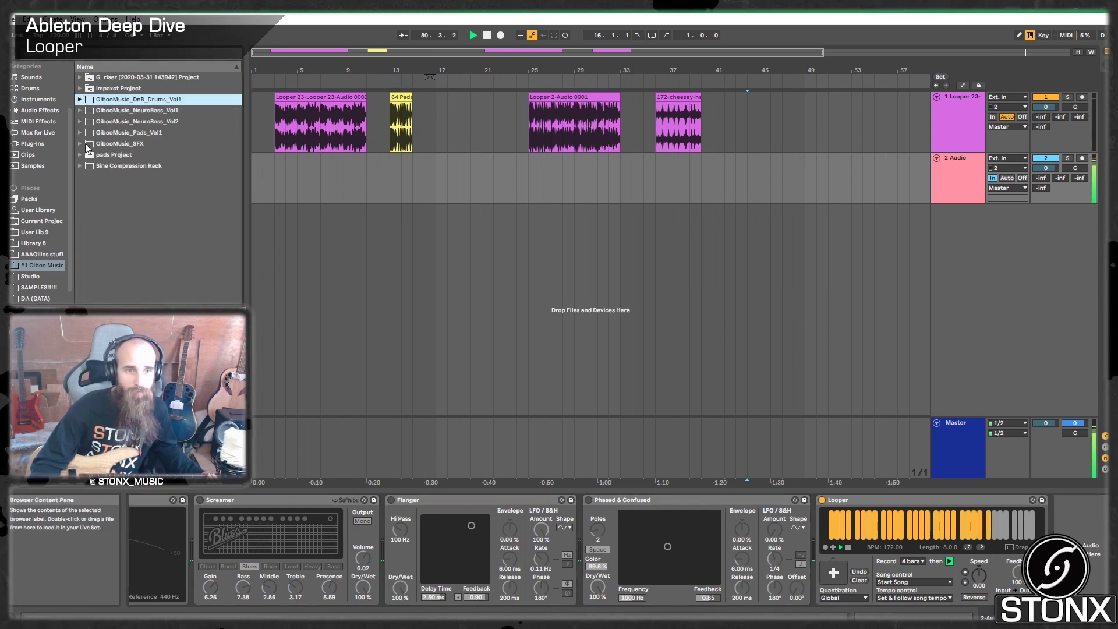
click(39, 111)
scroll(121, 255, down, 5)
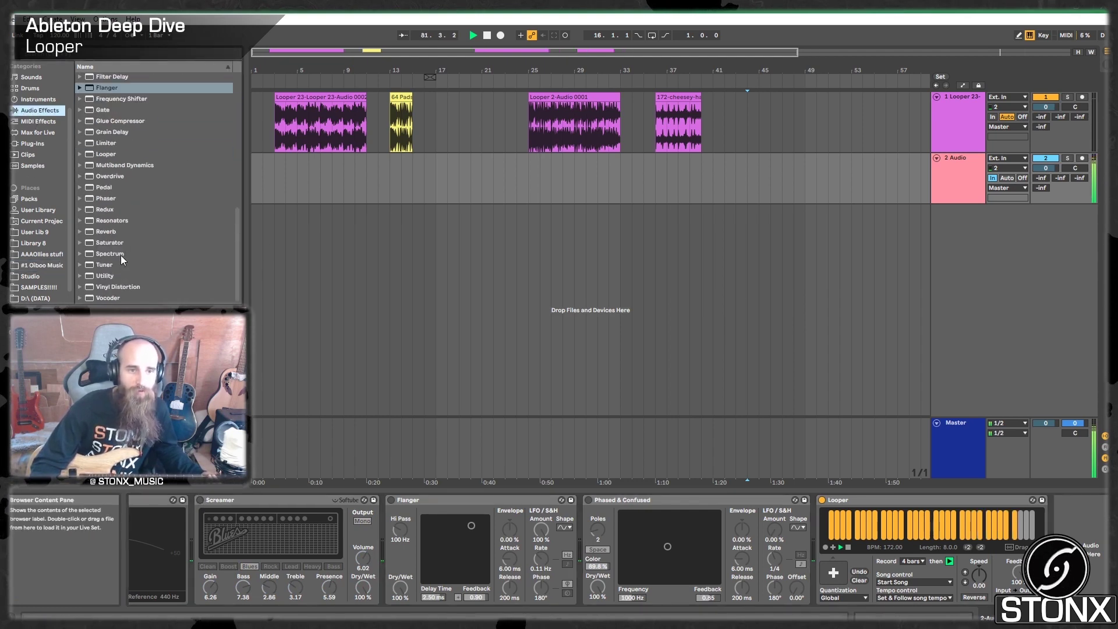
click(99, 209)
drag(373, 552, 381, 553)
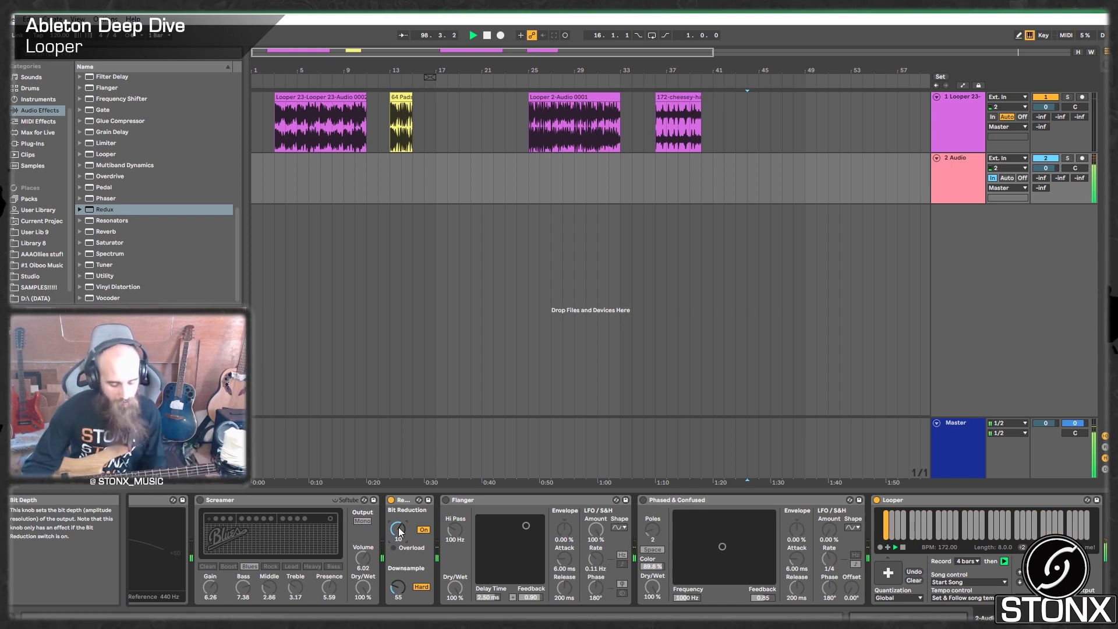
Stop playback with Redux deactivated, and insert Echo between Redux and the Flanger.
key(space)
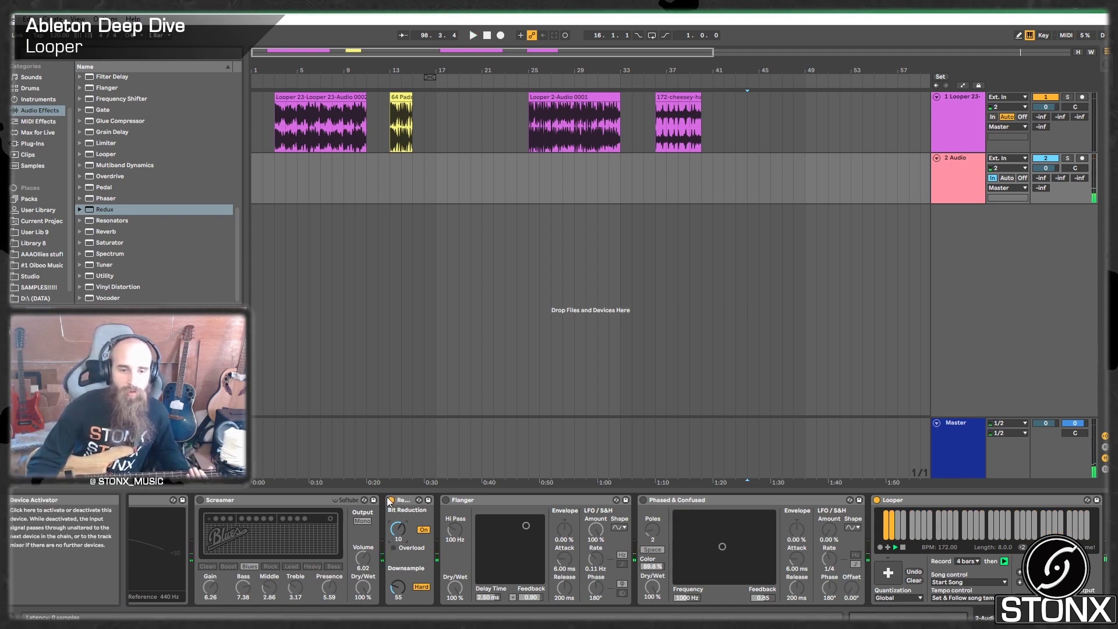
click(390, 499)
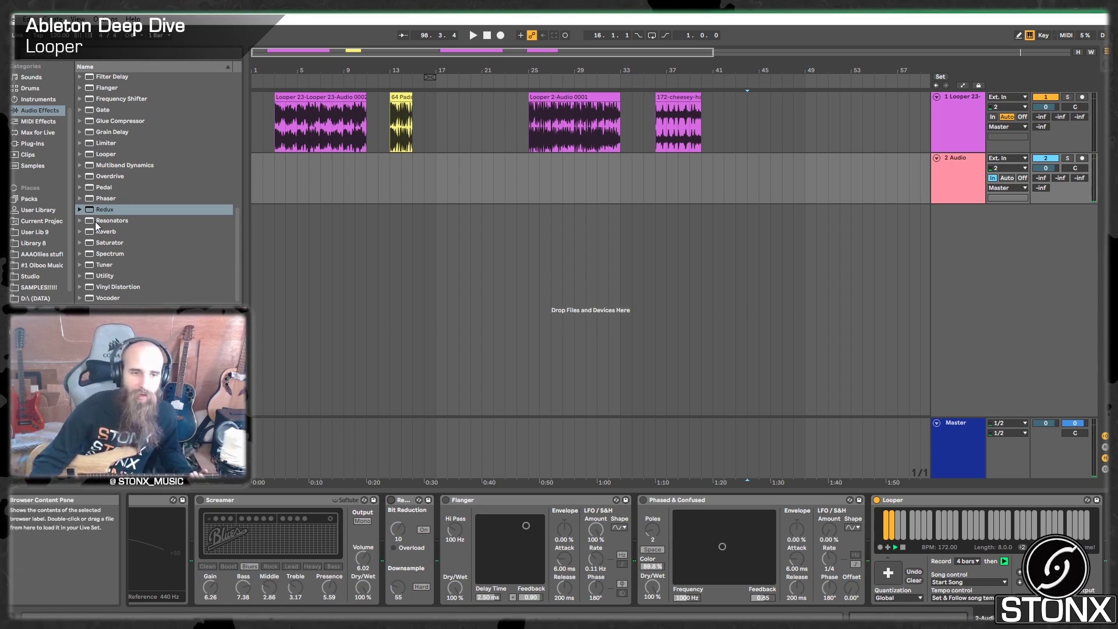
scroll(106, 180, up, 5)
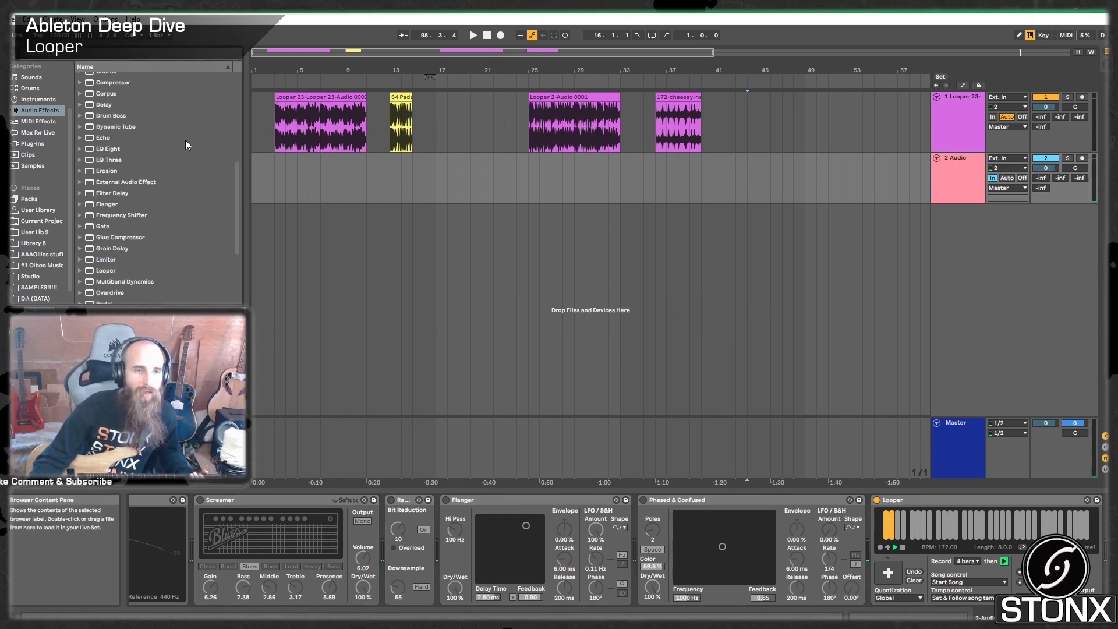
scroll(185, 140, up, 4)
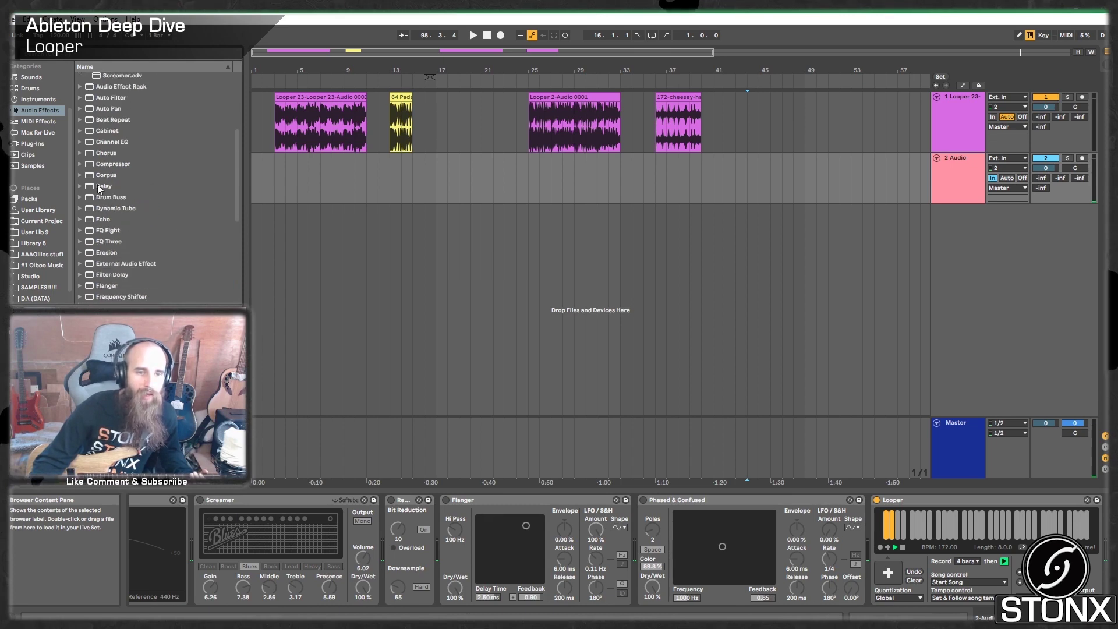
scroll(116, 244, up, 1)
drag(103, 233, 440, 557)
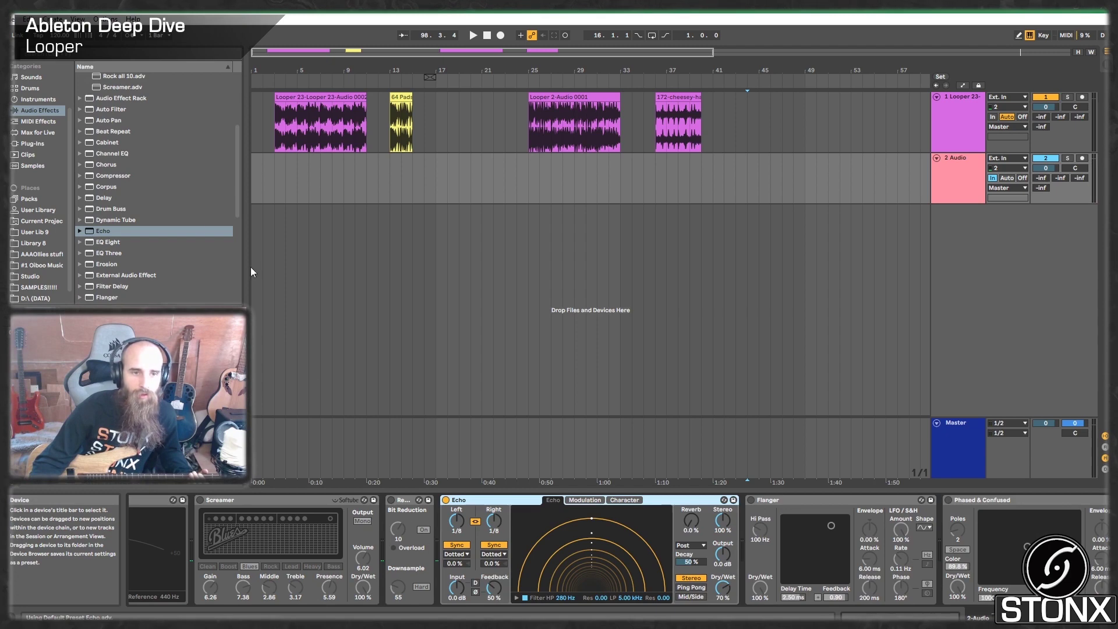
Insert the Resonators preset Prague between Redux and Echo, and set Echo's feedback to 98%.
scroll(183, 272, down, 10)
click(80, 220)
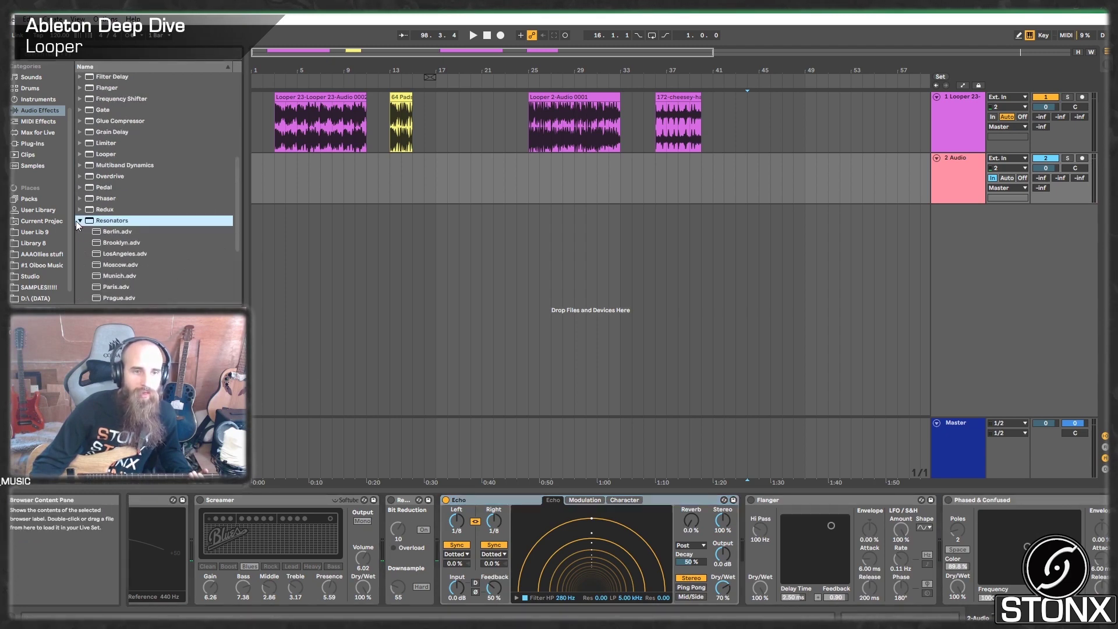
scroll(139, 284, down, 3)
drag(119, 204, 450, 557)
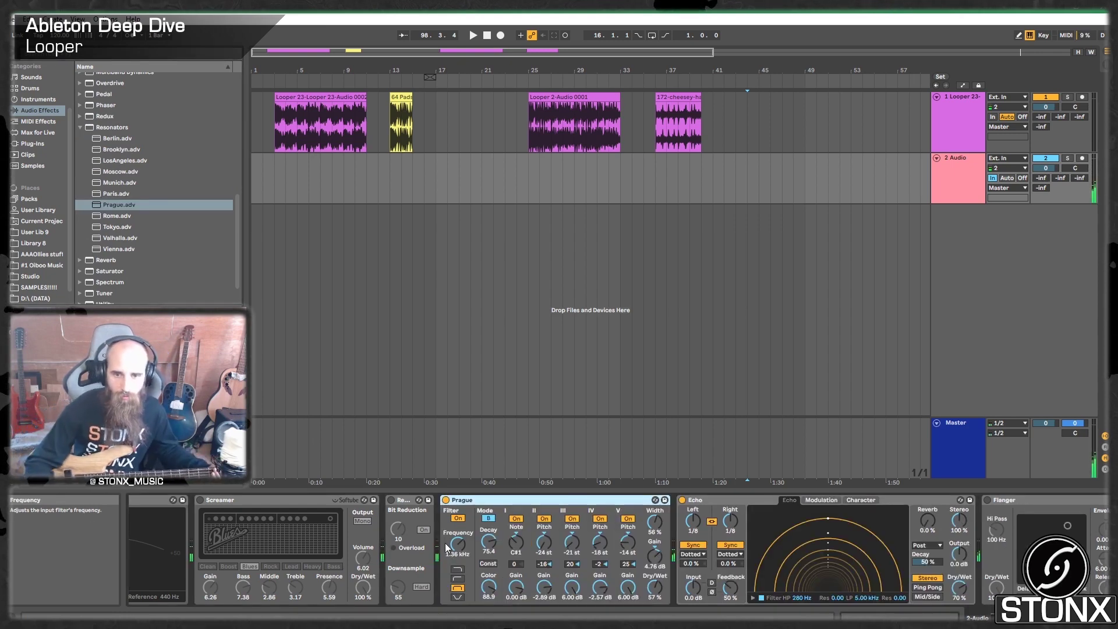
drag(730, 589, 735, 598)
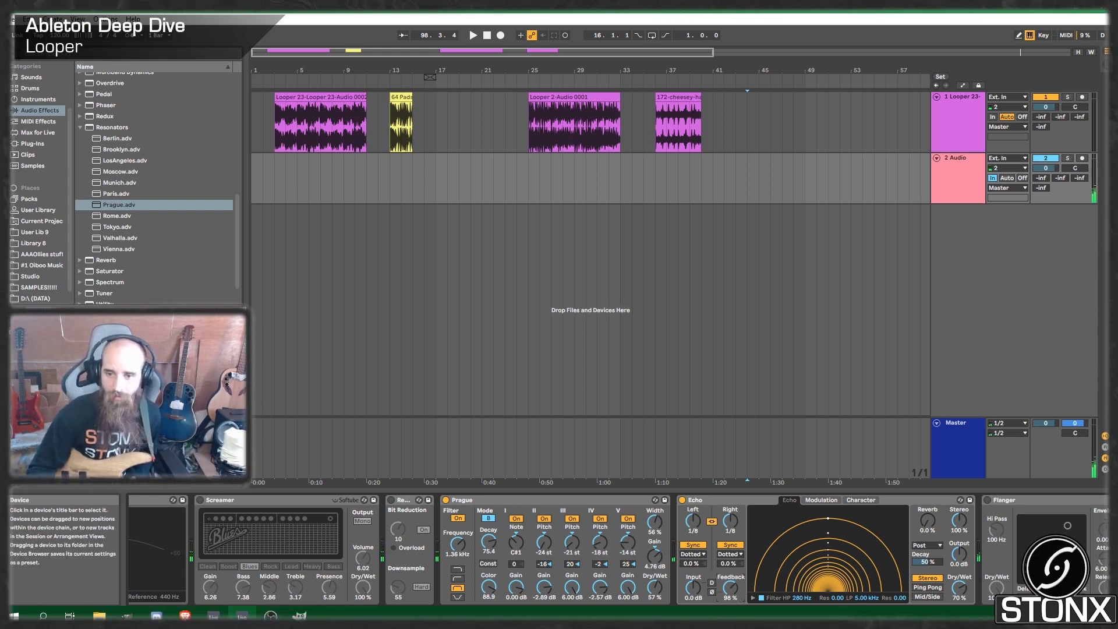
Place the playback start at bar 53 on the first track and start the second track's Looper playing.
click(1042, 618)
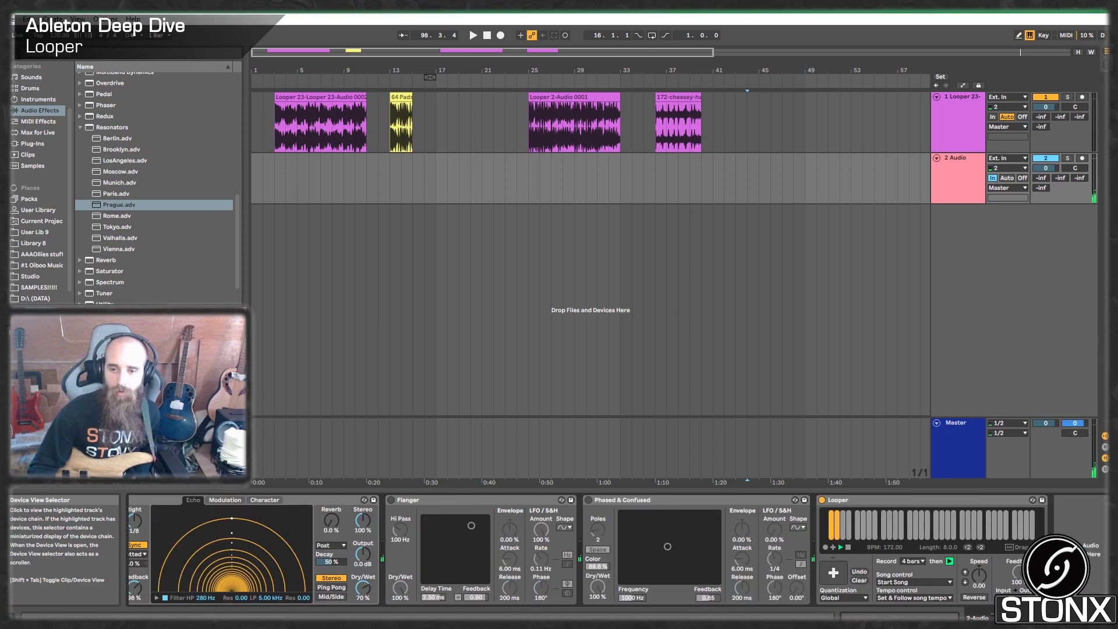
click(841, 548)
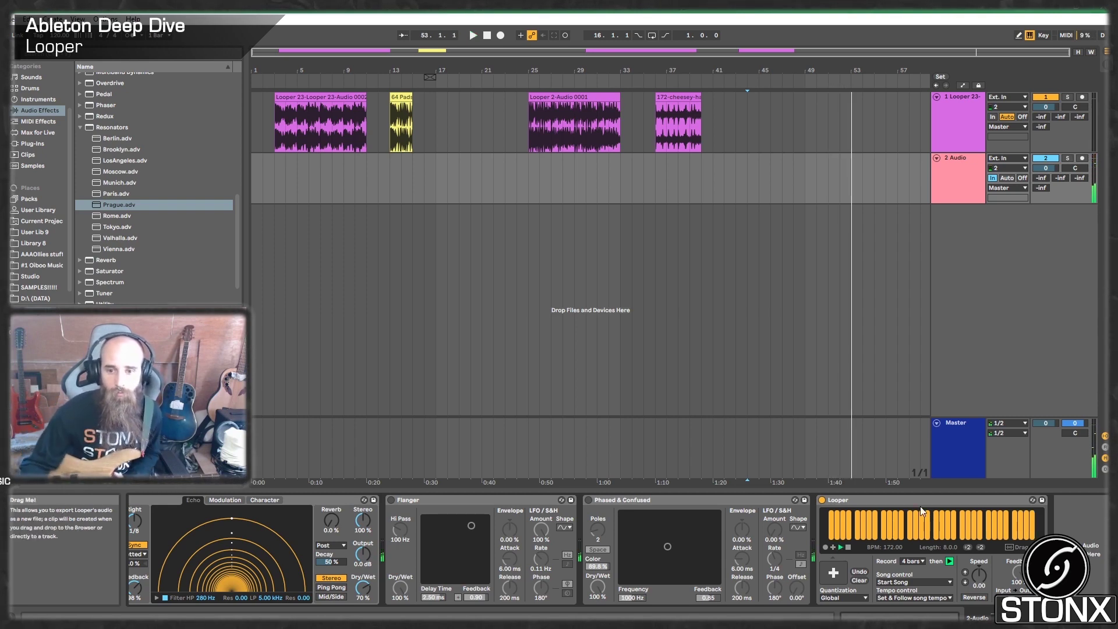
drag(715, 52, 715, 76)
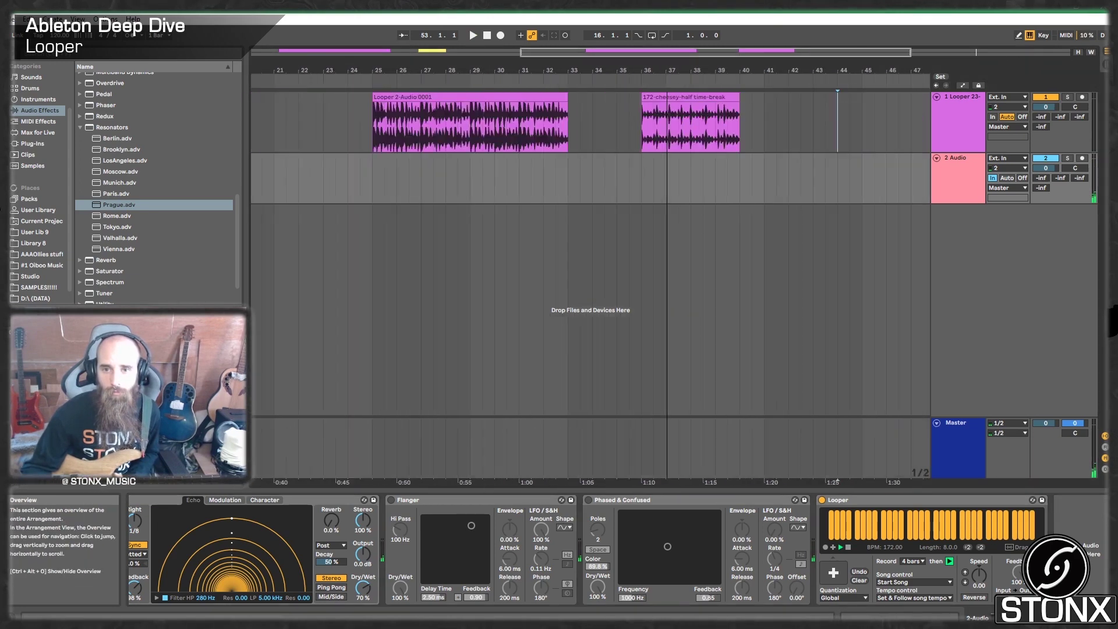
key(w)
click(861, 140)
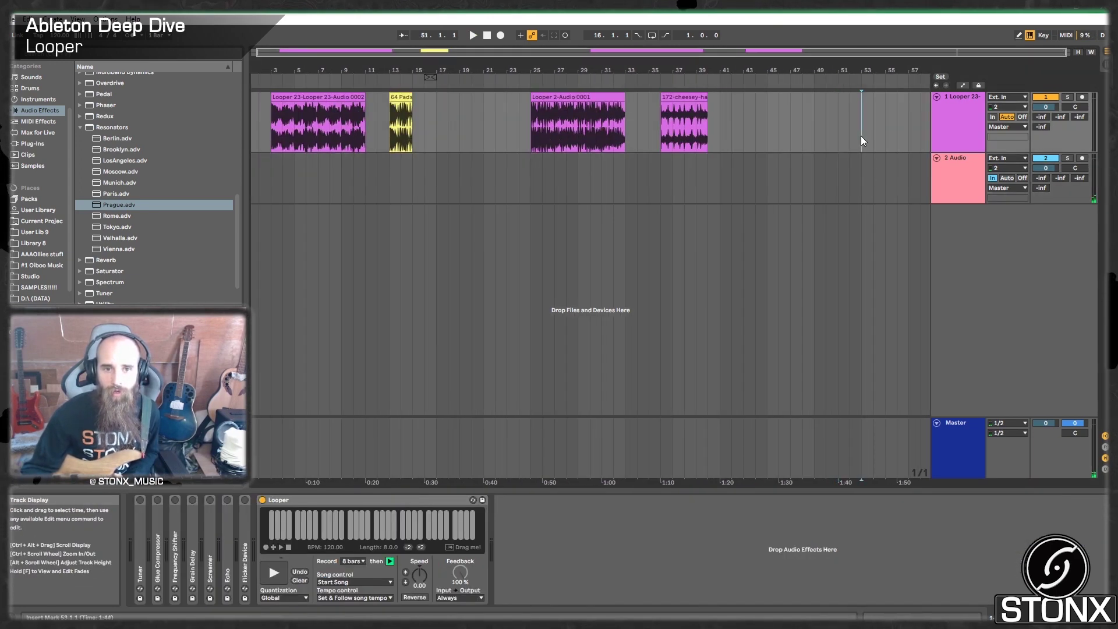
click(962, 183)
click(841, 547)
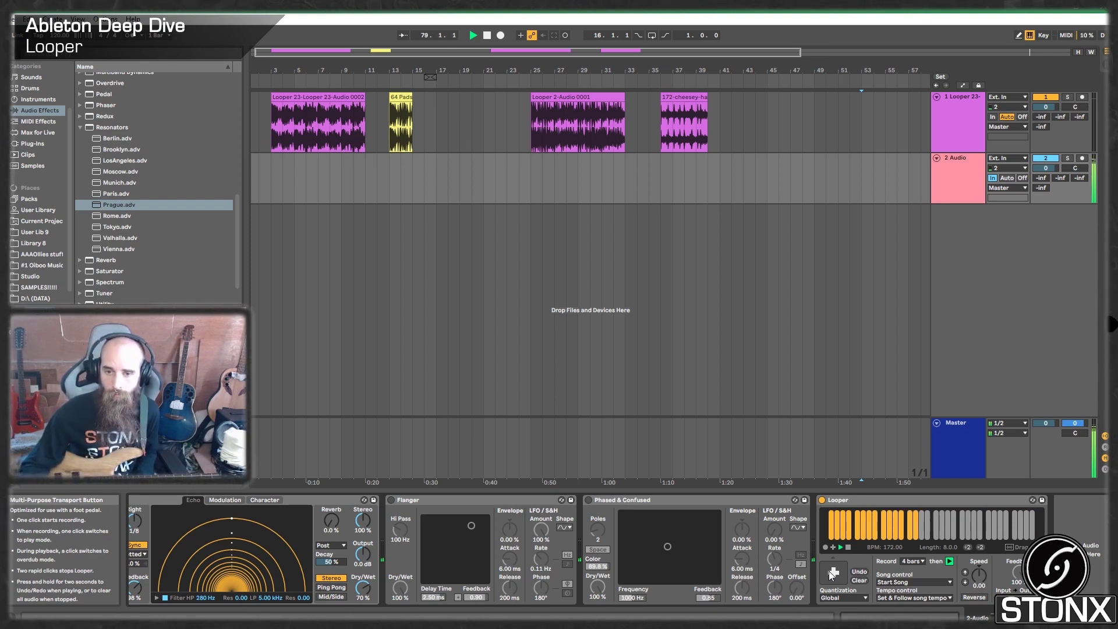
Overdub a layer in Looper through Prague and Echo, deactivating both effects after the pass.
click(832, 573)
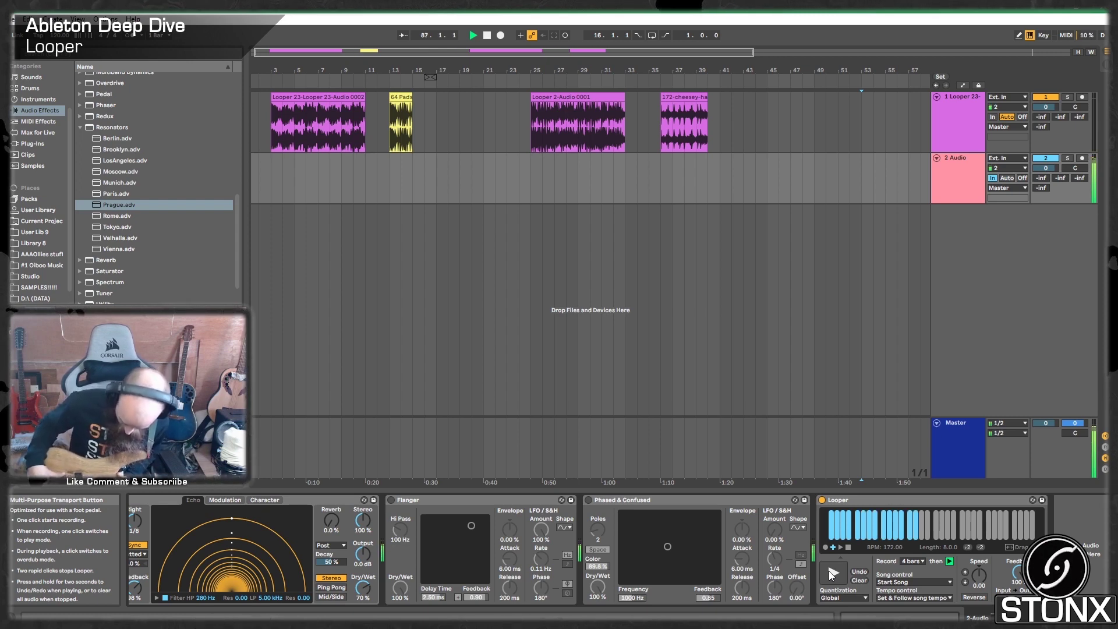
click(829, 571)
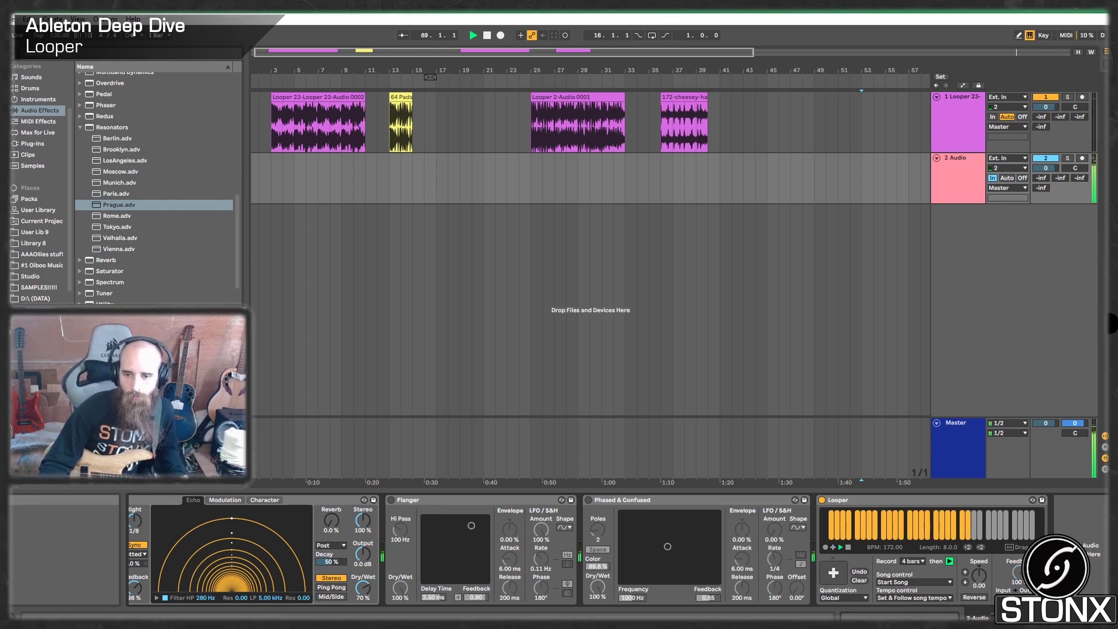
scroll(761, 511, left, 5)
click(808, 501)
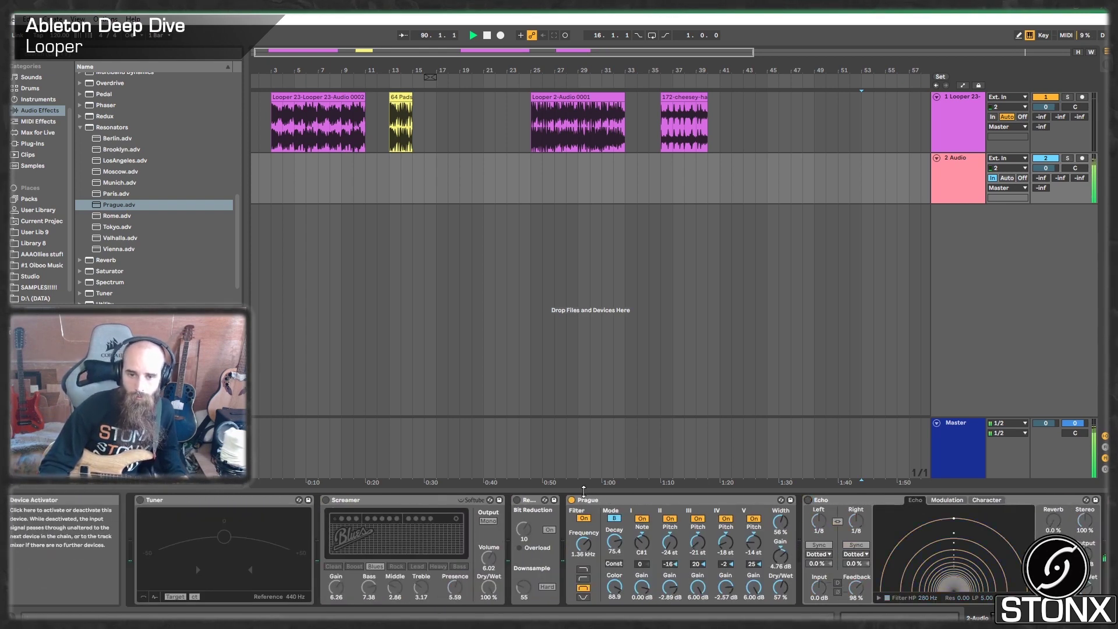
click(572, 500)
scroll(195, 565, right, 5)
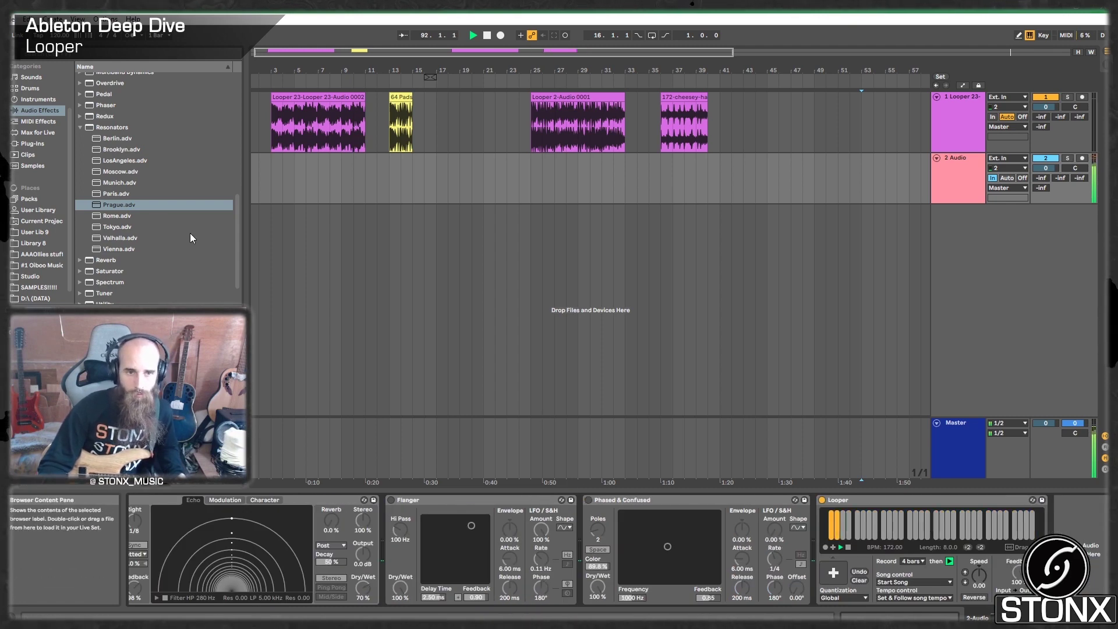
Insert the Grain Delay preset Tubby between the Flanger and Phased & Confused.
click(81, 127)
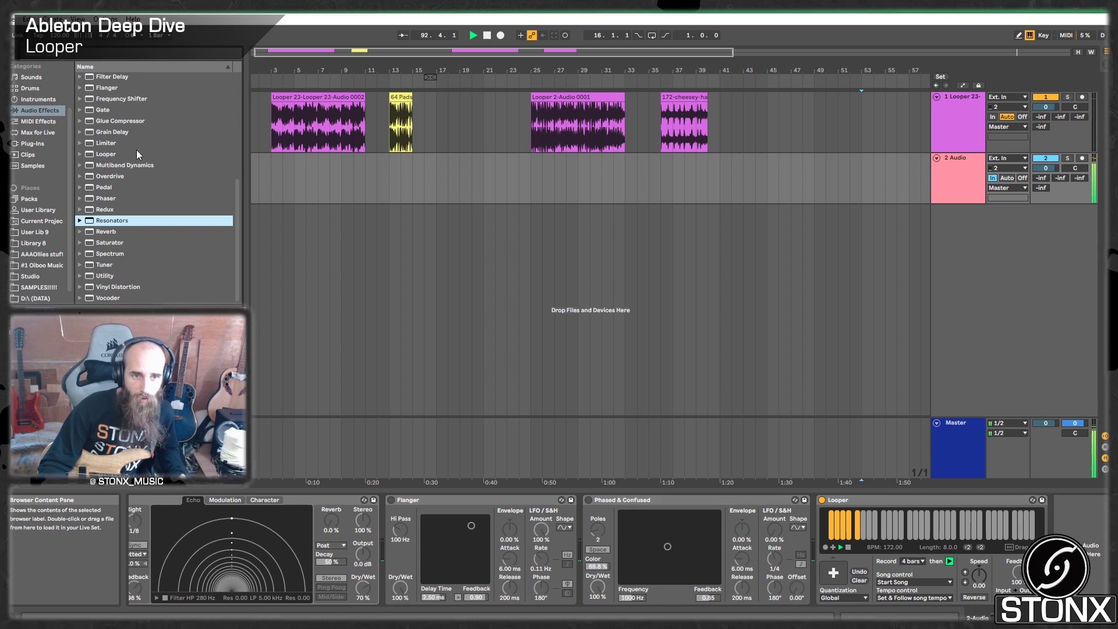
click(79, 130)
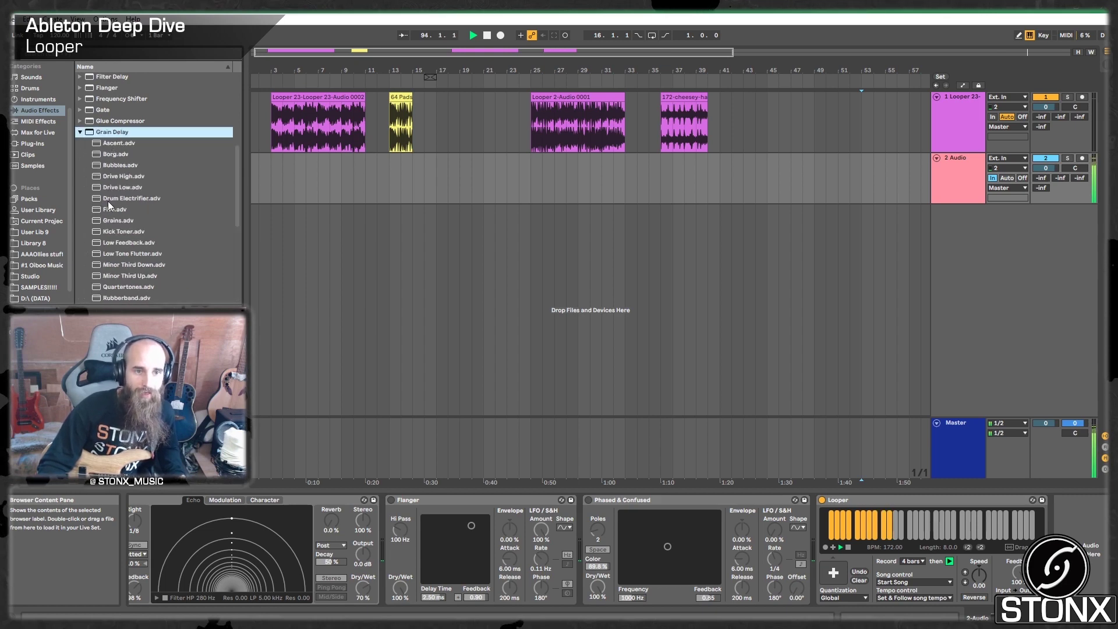
scroll(154, 280, down, 1)
scroll(140, 284, down, 4)
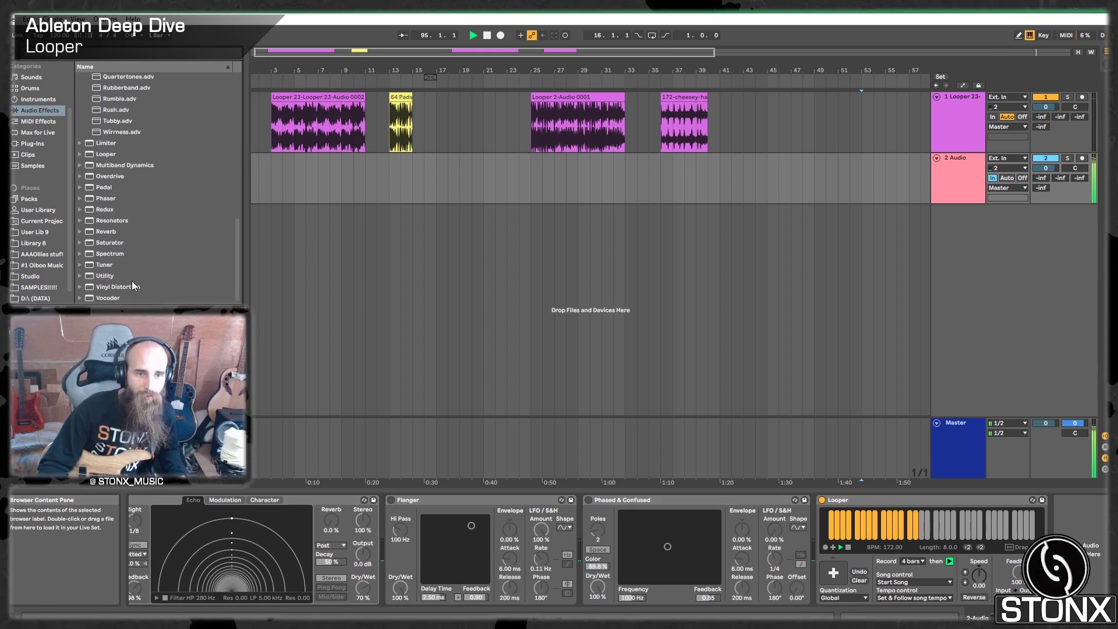
click(114, 216)
drag(114, 217, 580, 516)
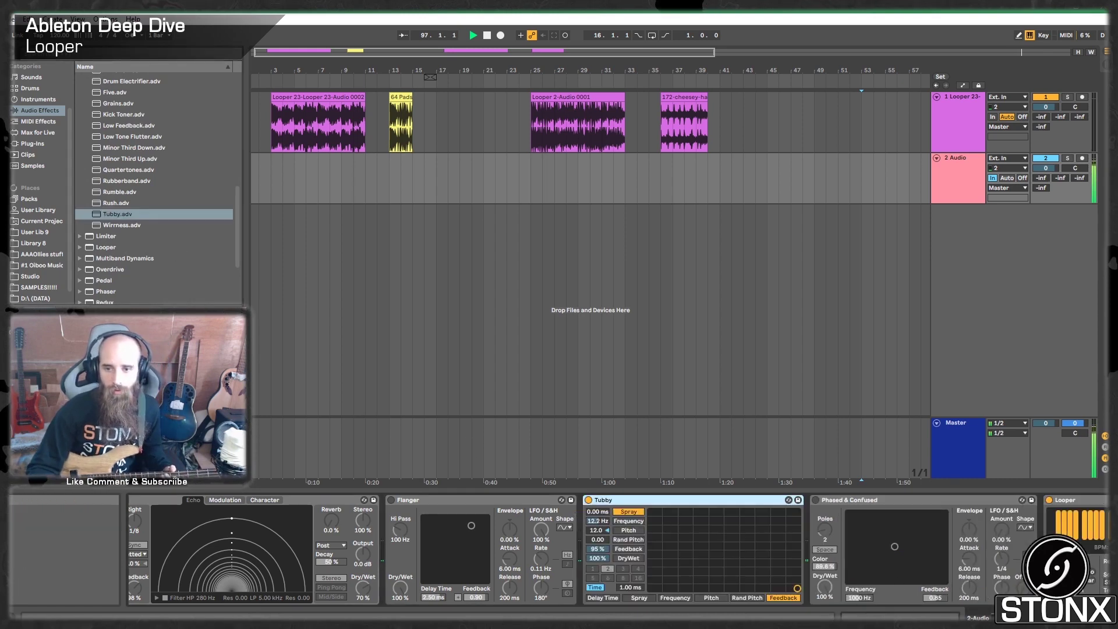
Set Tubby's spray to 254 ms with reduced feedback, and its dry/wet mix to 21%.
scroll(879, 572, down, 3)
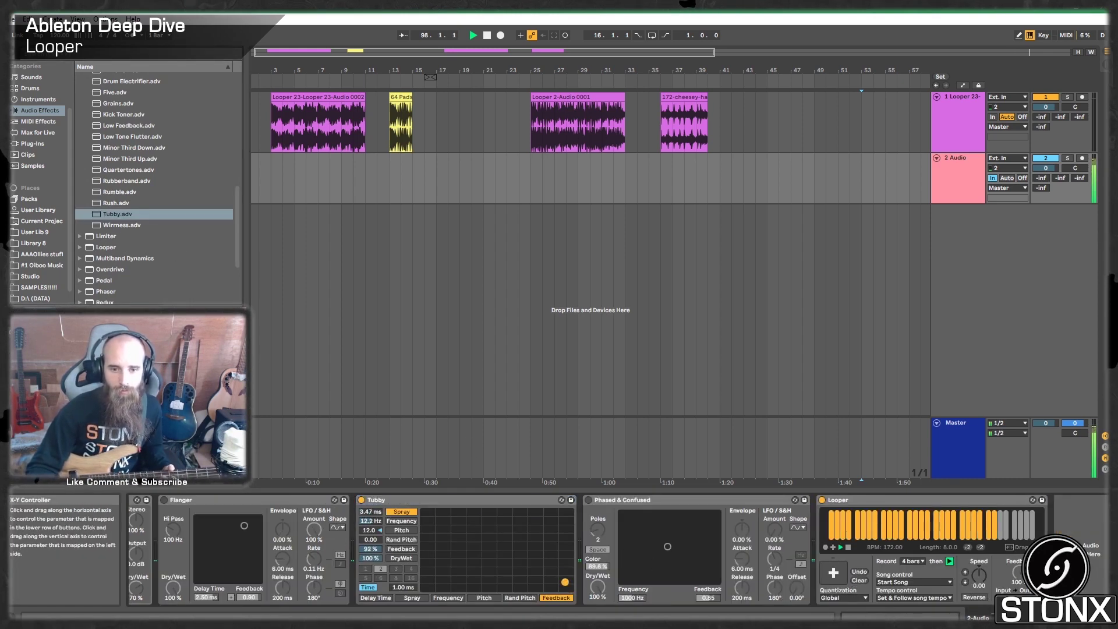
drag(570, 589, 557, 533)
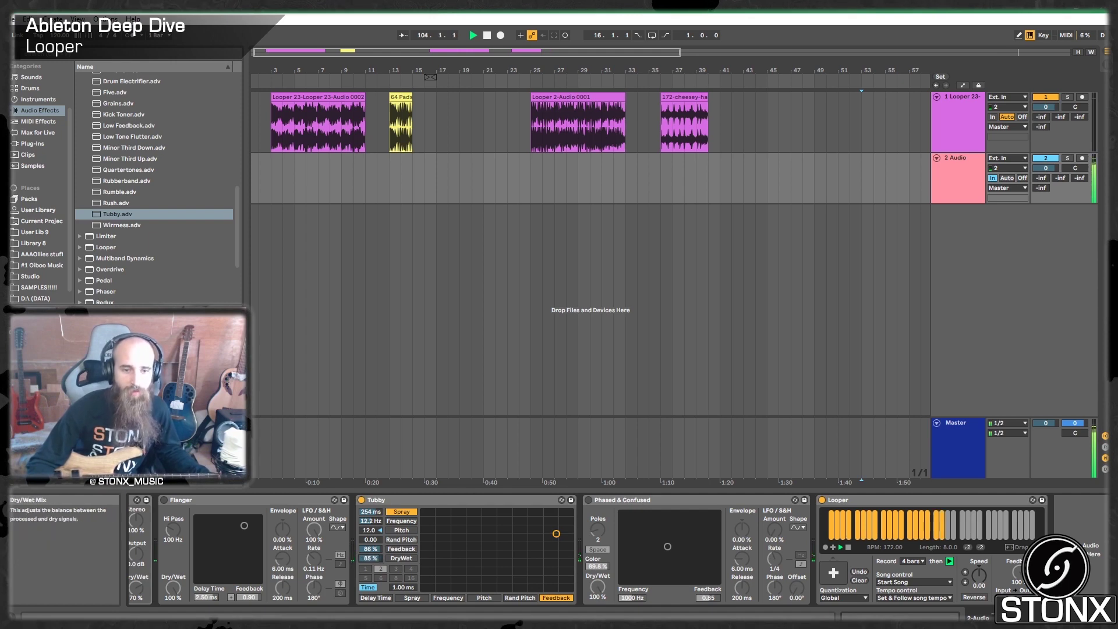
drag(368, 558, 368, 561)
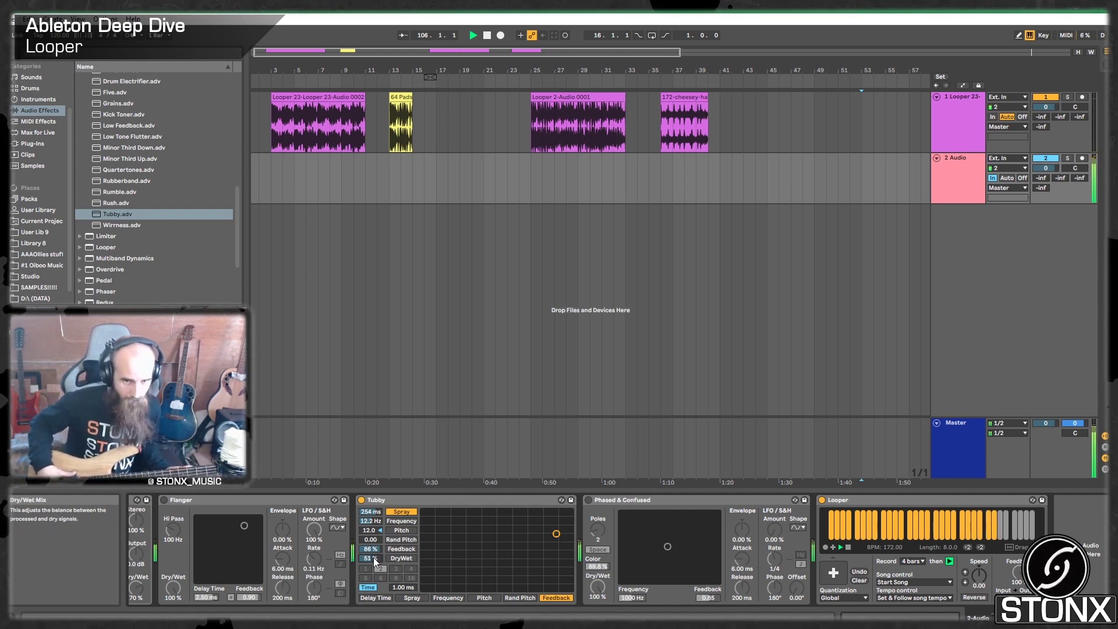
drag(373, 558, 373, 575)
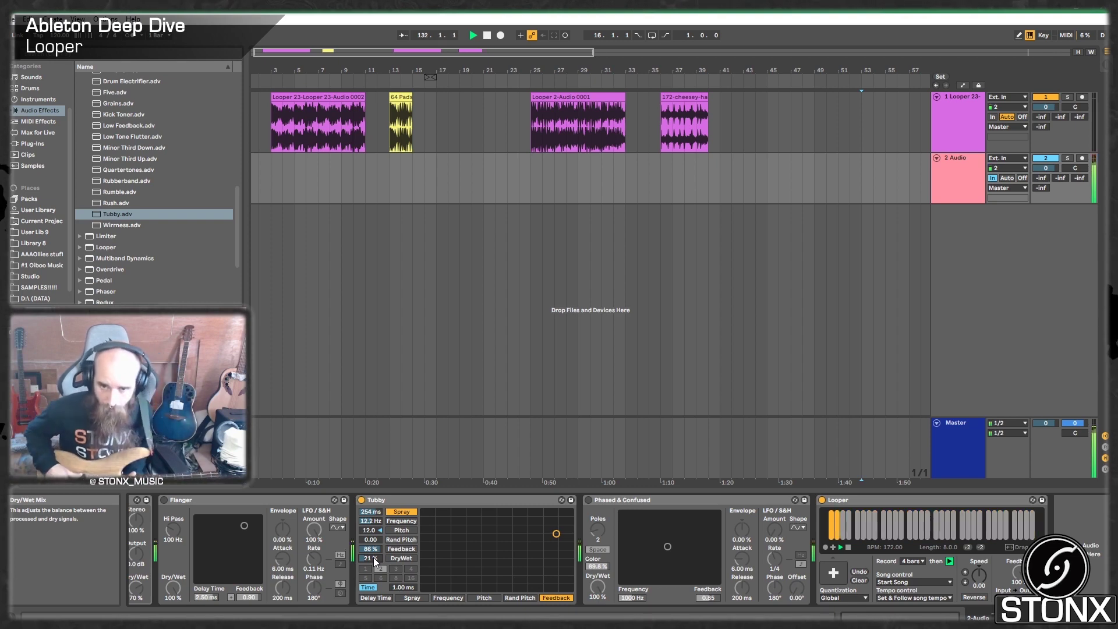
Try overdubbing a layer in Looper through the Tubby grain delay, and undo that overdub.
click(831, 570)
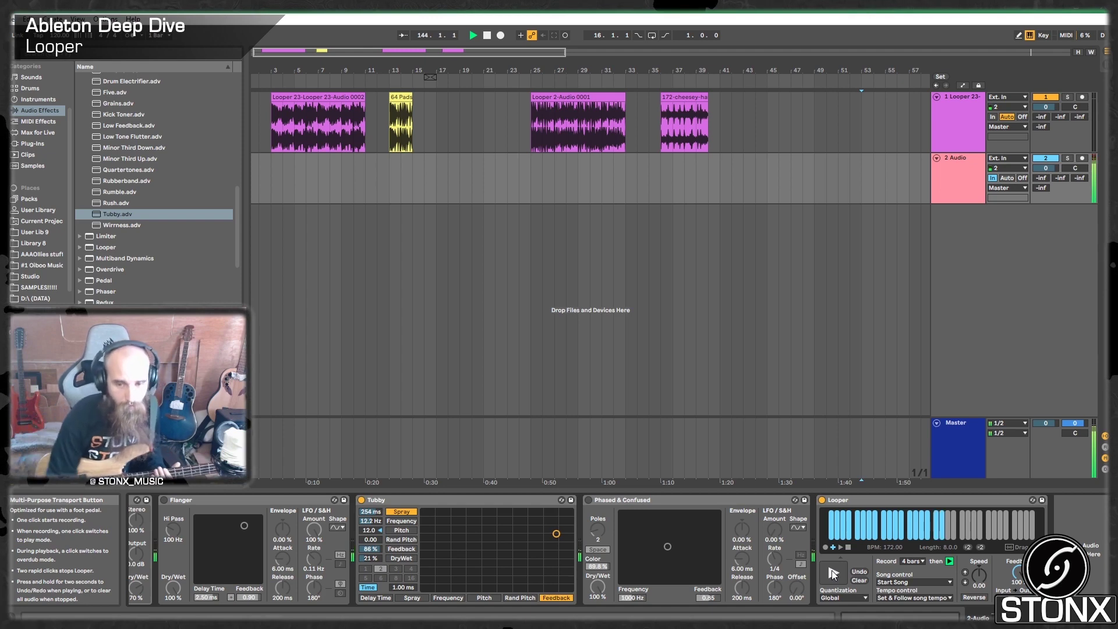
click(833, 573)
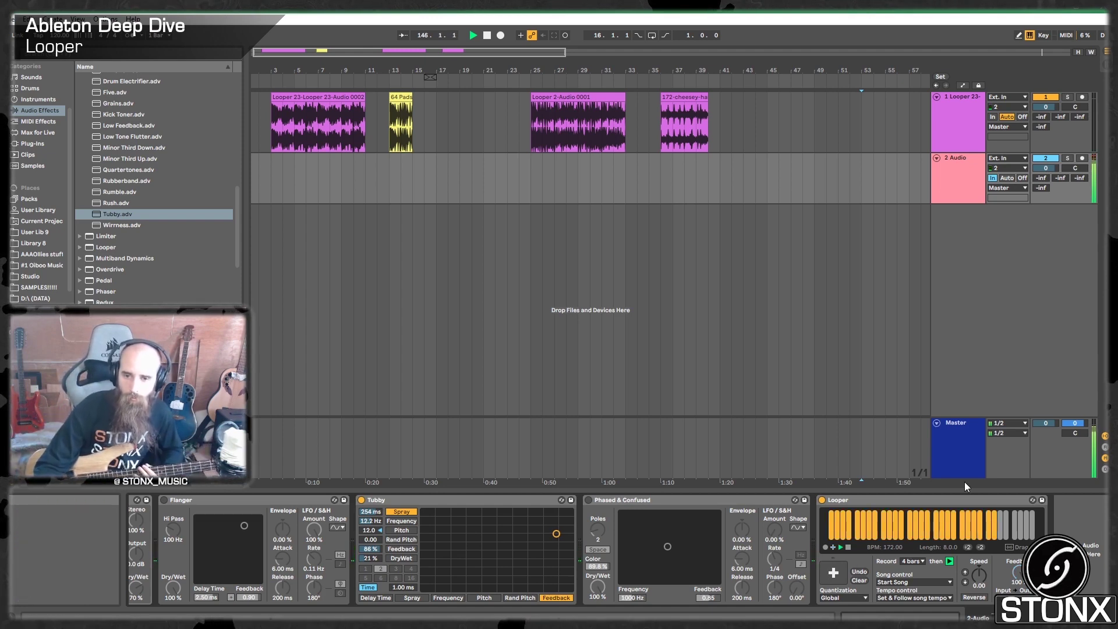
click(860, 572)
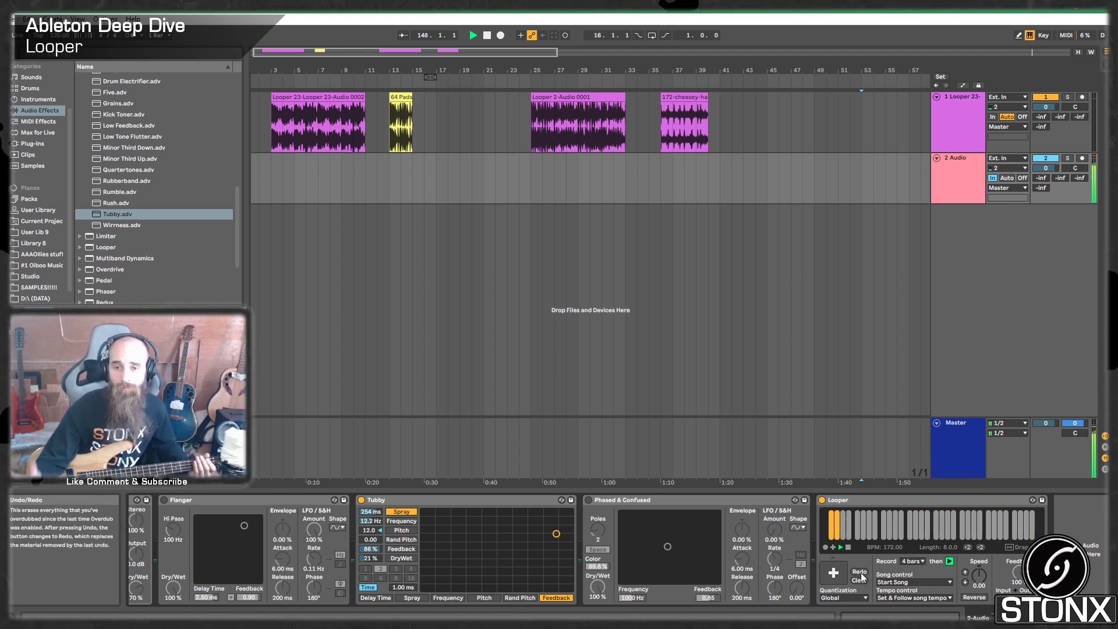
Stop playback and export Looper's loop as a clip at bar 44 on the first track.
key(space)
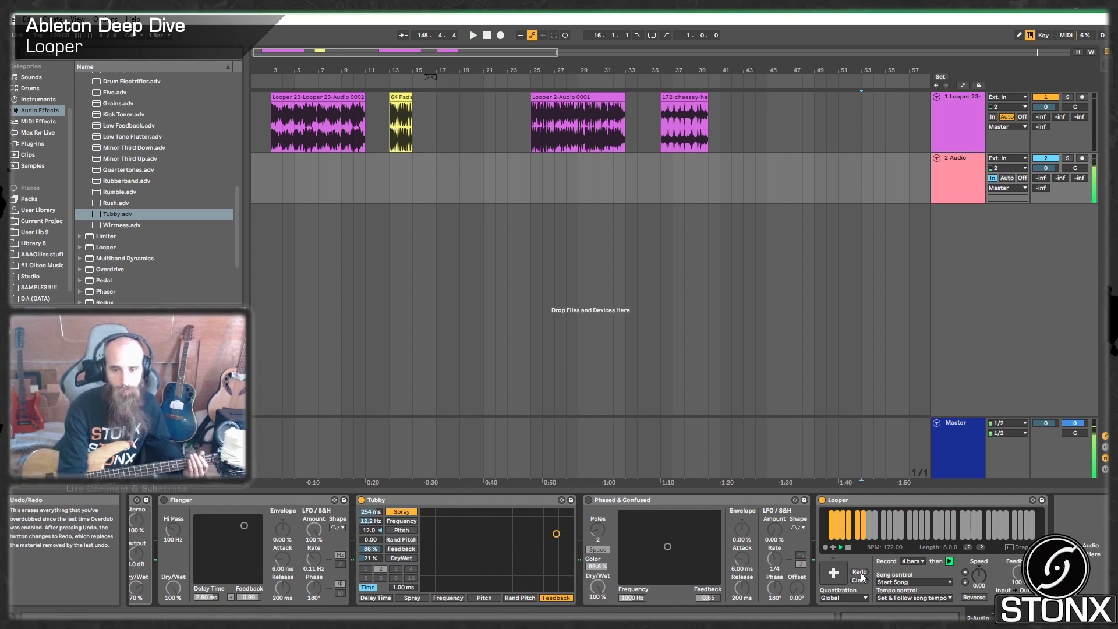
drag(1016, 547, 759, 100)
click(972, 187)
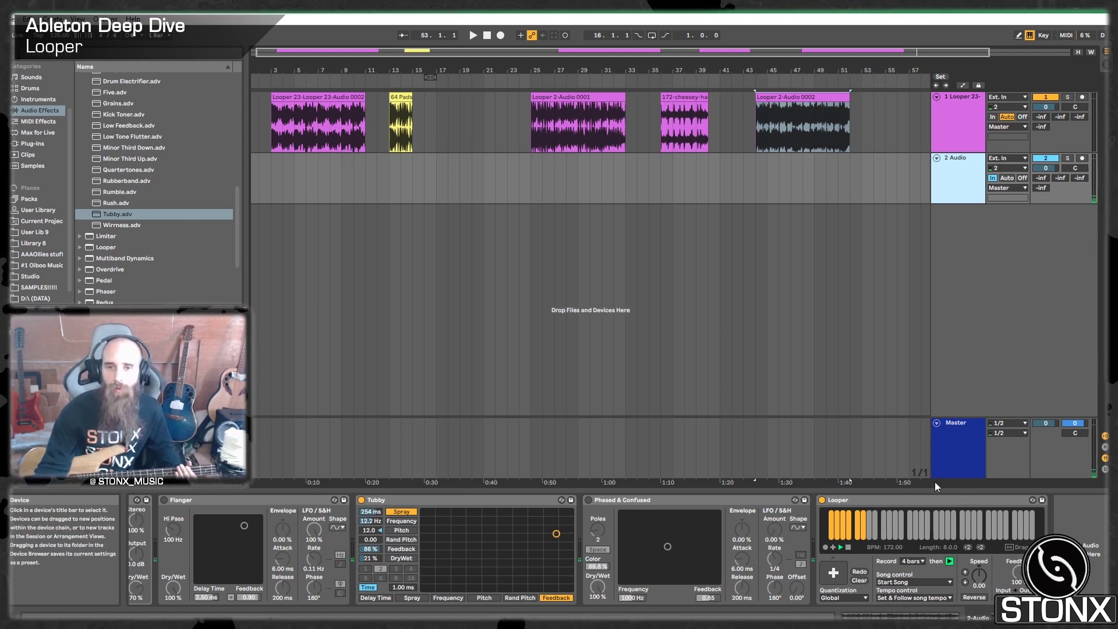
Loop an empty 8-bar range from bar 57 on the first track, and reselect the second track.
drag(664, 44, 744, 45)
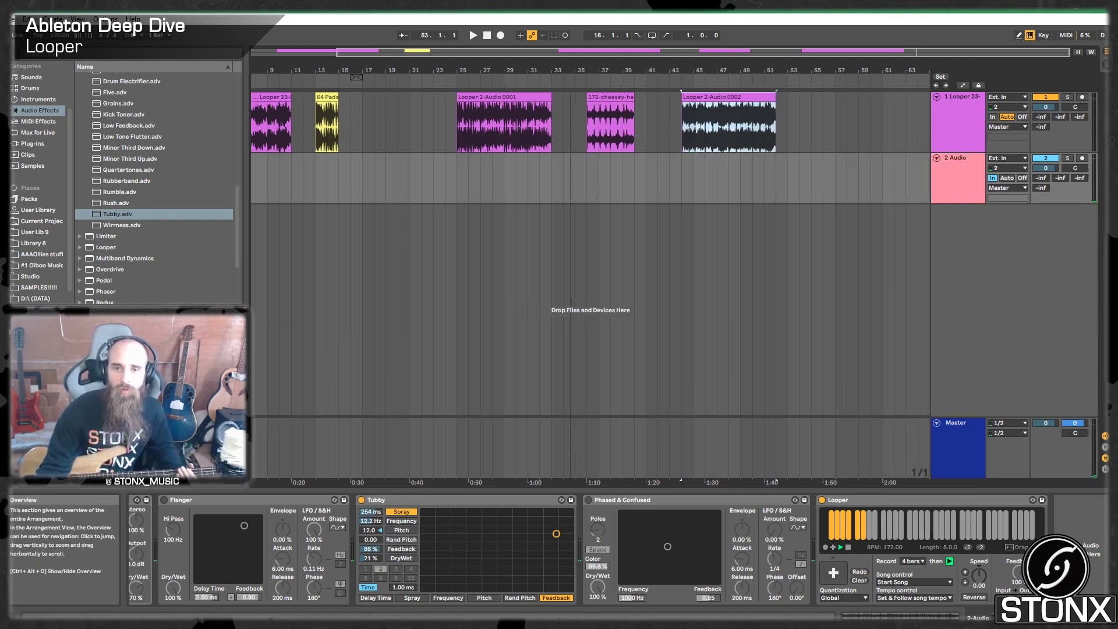
click(845, 125)
mouse_move(870, 113)
mouse_down()
mouse_move(930, 96)
mouse_move(869, 100)
mouse_move(886, 109)
mouse_up()
click(885, 109)
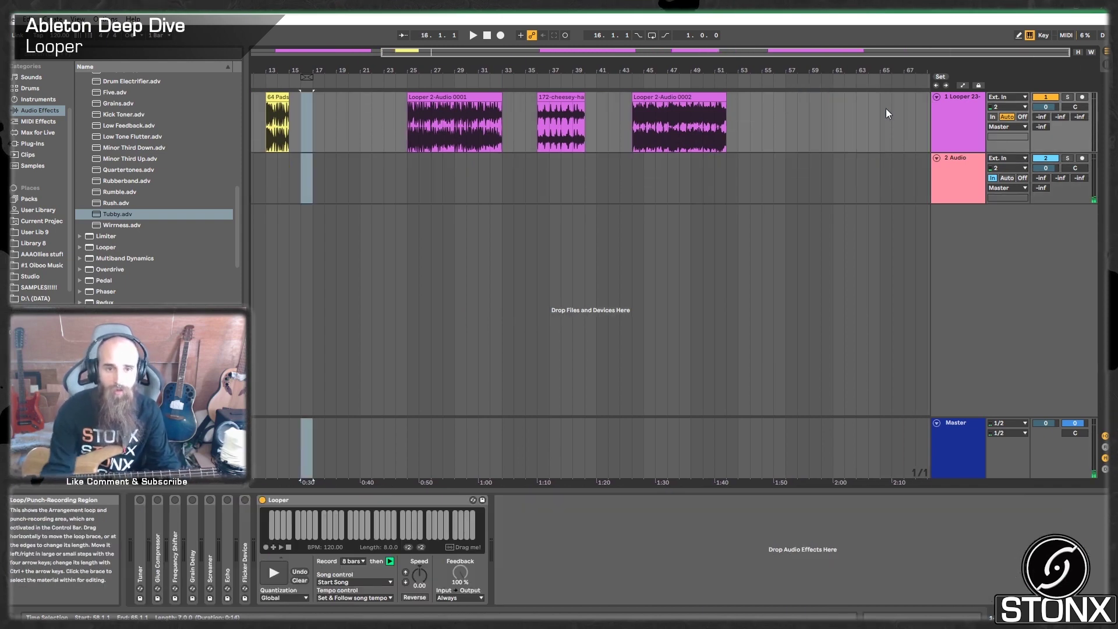
drag(786, 105, 882, 100)
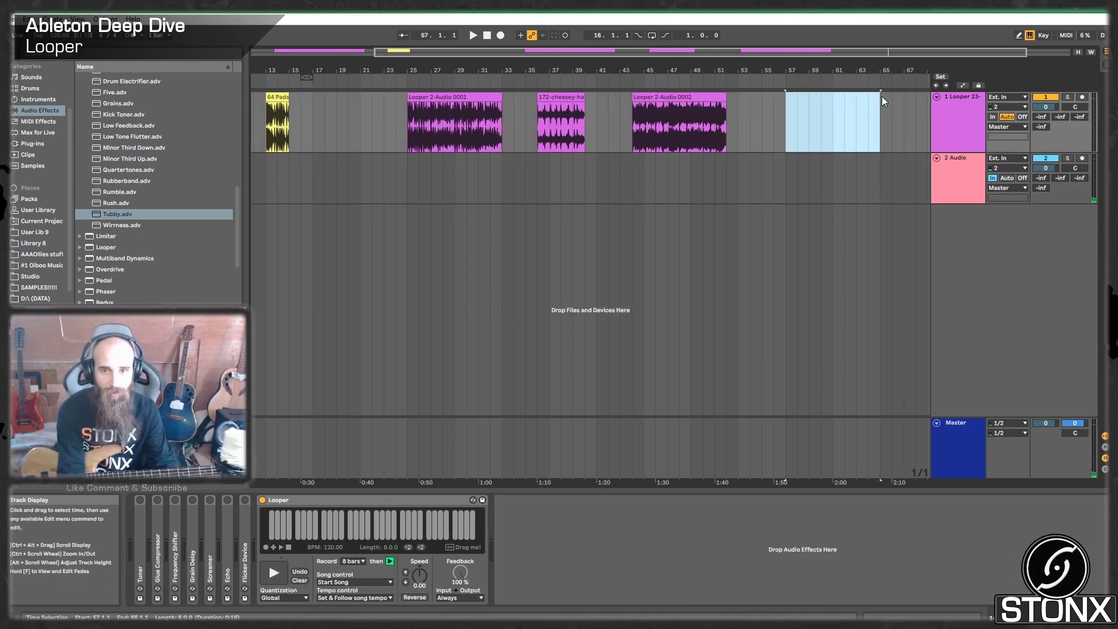
key(ctrl+l)
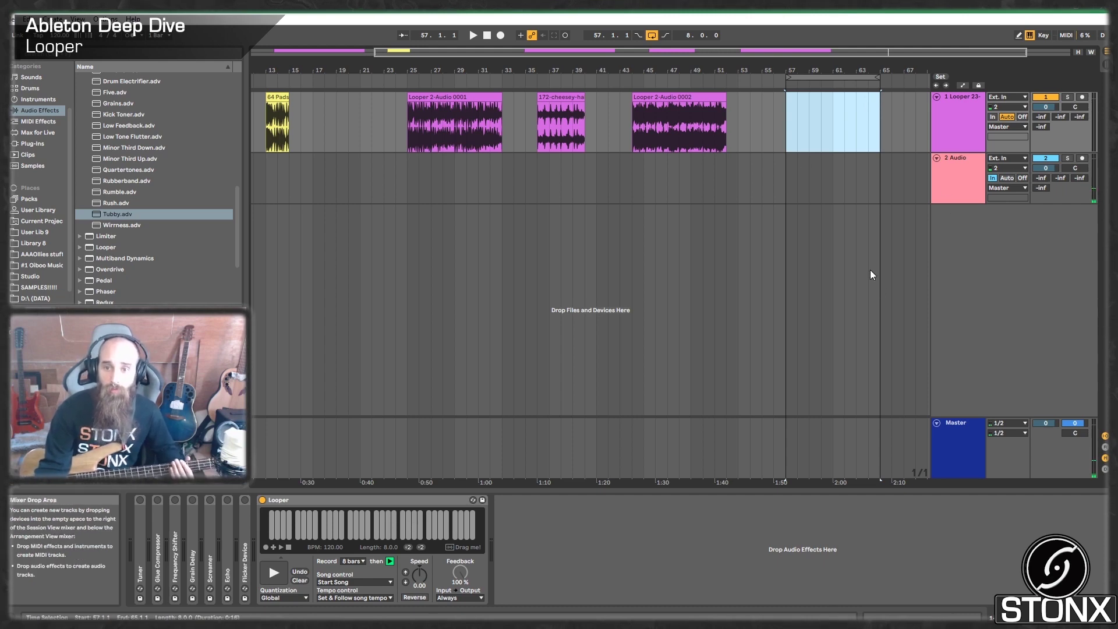
click(963, 198)
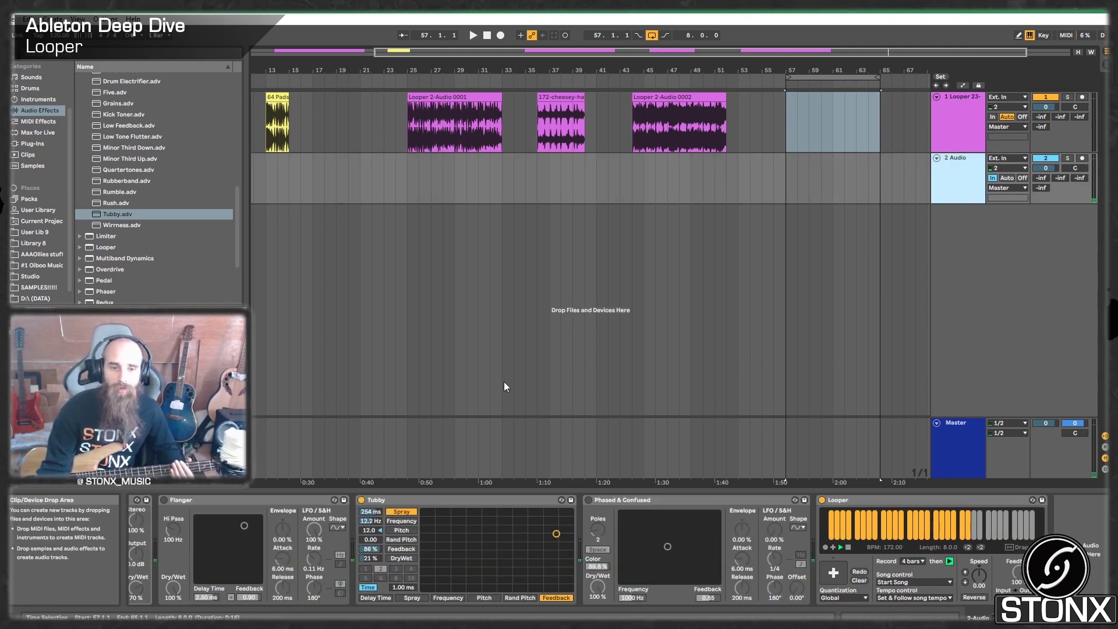
Turn off the Tubby grain delay, and collapse the Flanger, Tubby and Phased & Confused devices on the second track.
click(362, 501)
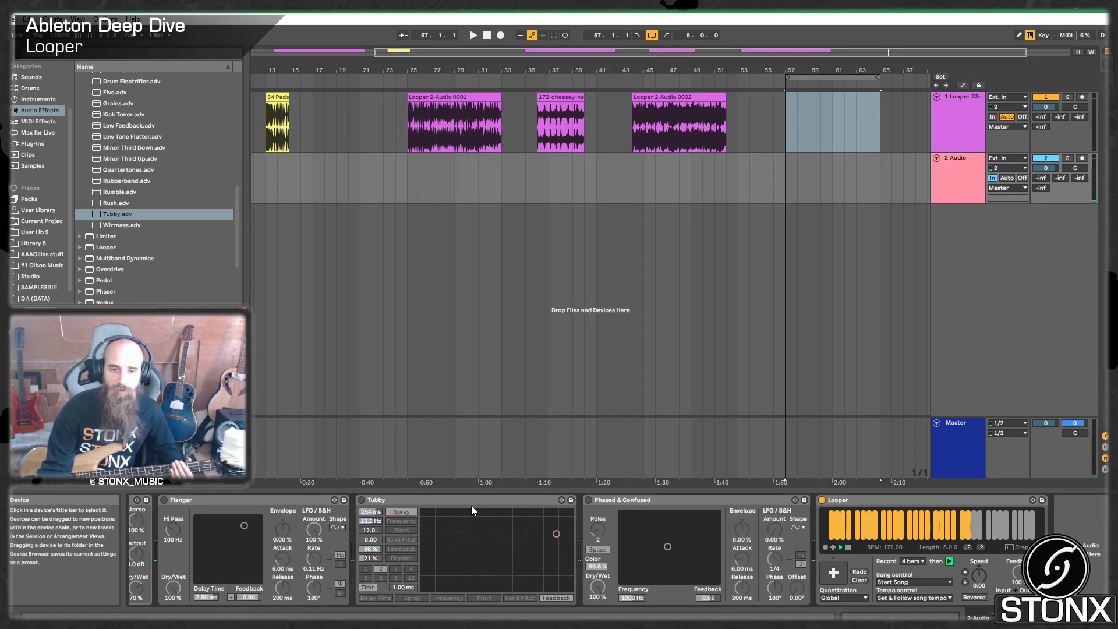
double_click(295, 496)
double_click(322, 497)
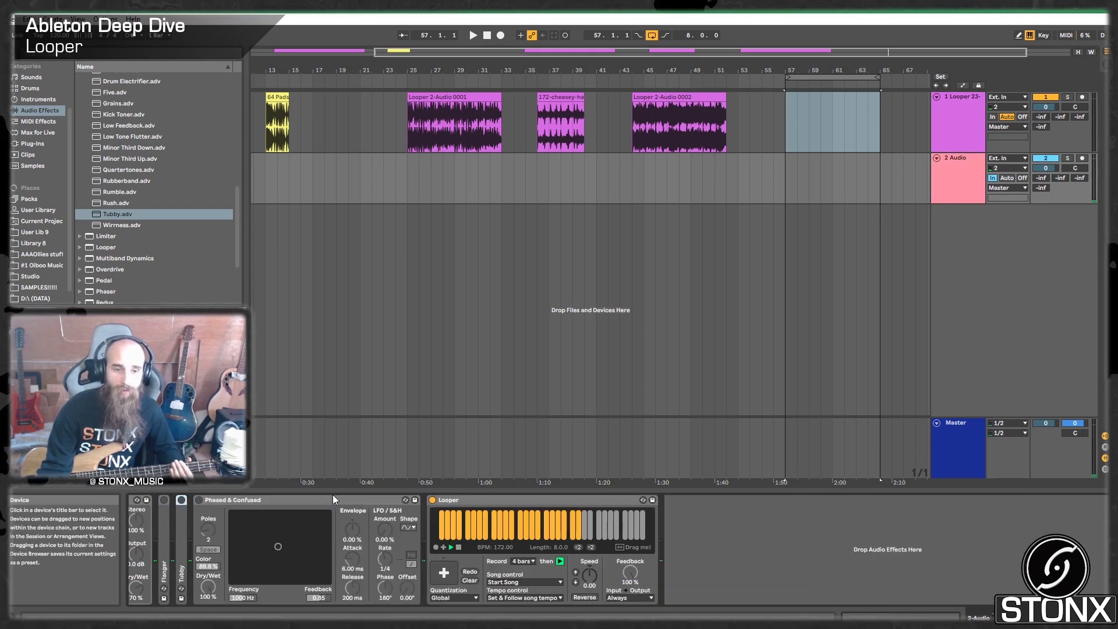
double_click(324, 501)
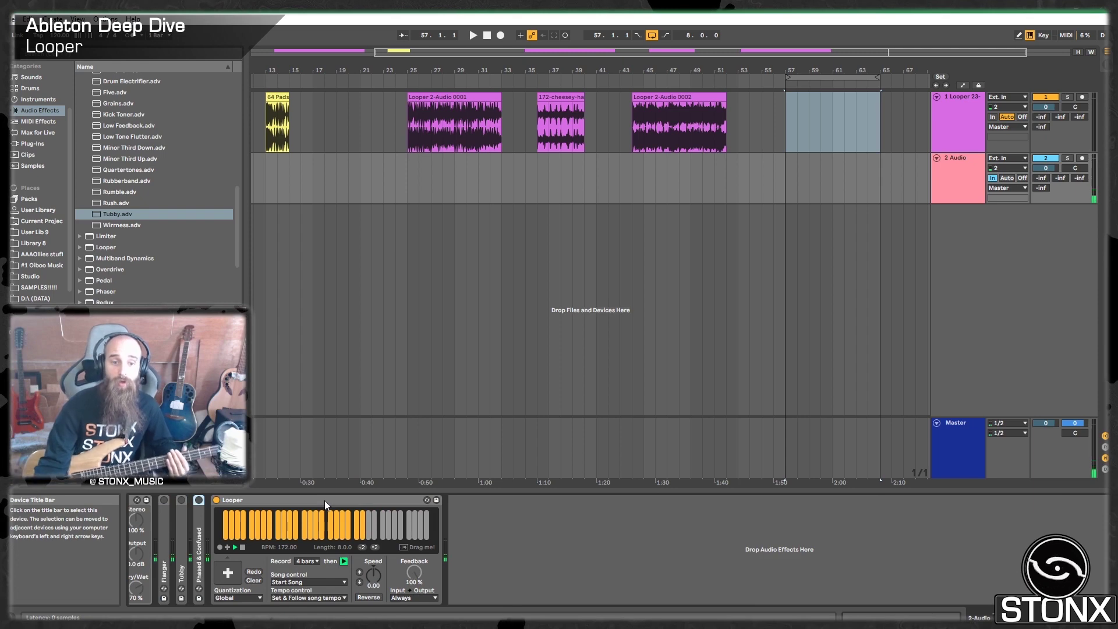
Show the return tracks and hide them again, and select the Looper device on the second track.
click(1104, 447)
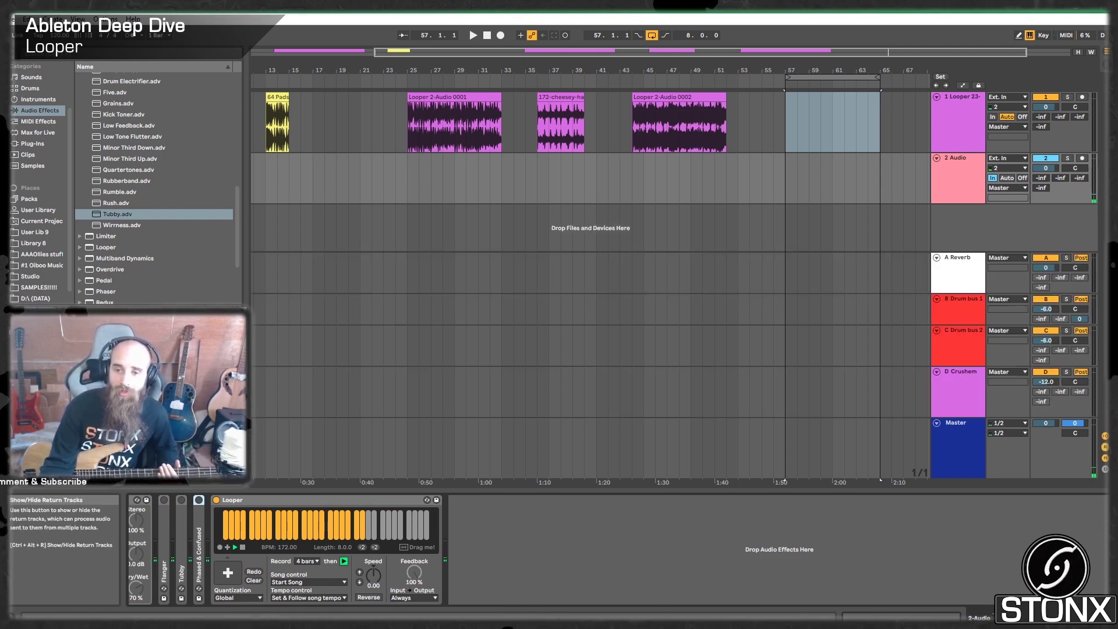
key(ctrl+alt+r)
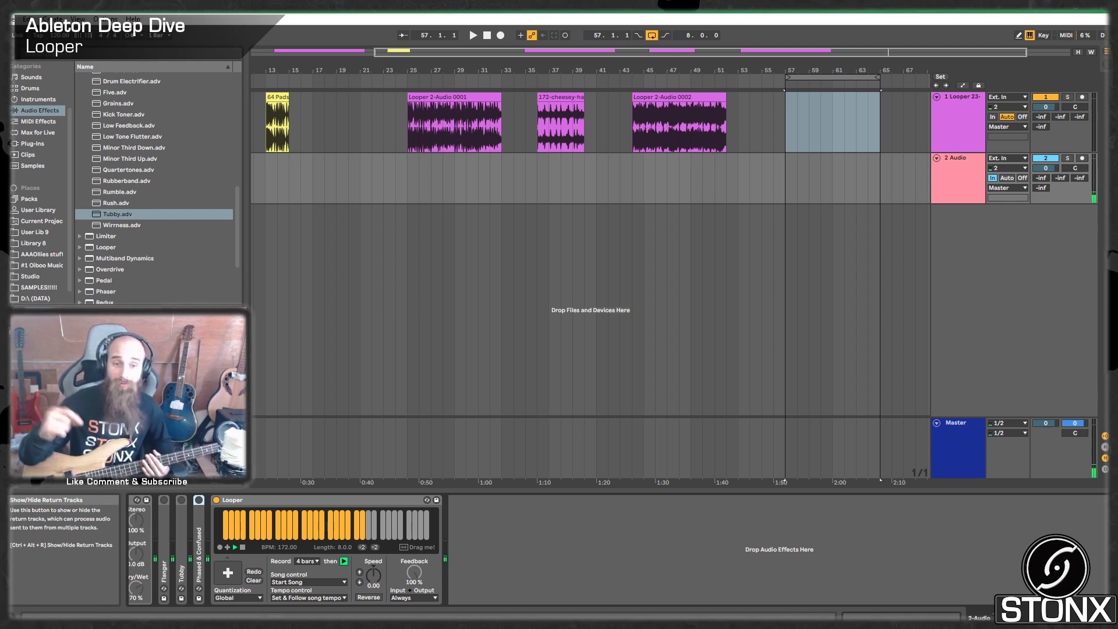
click(512, 510)
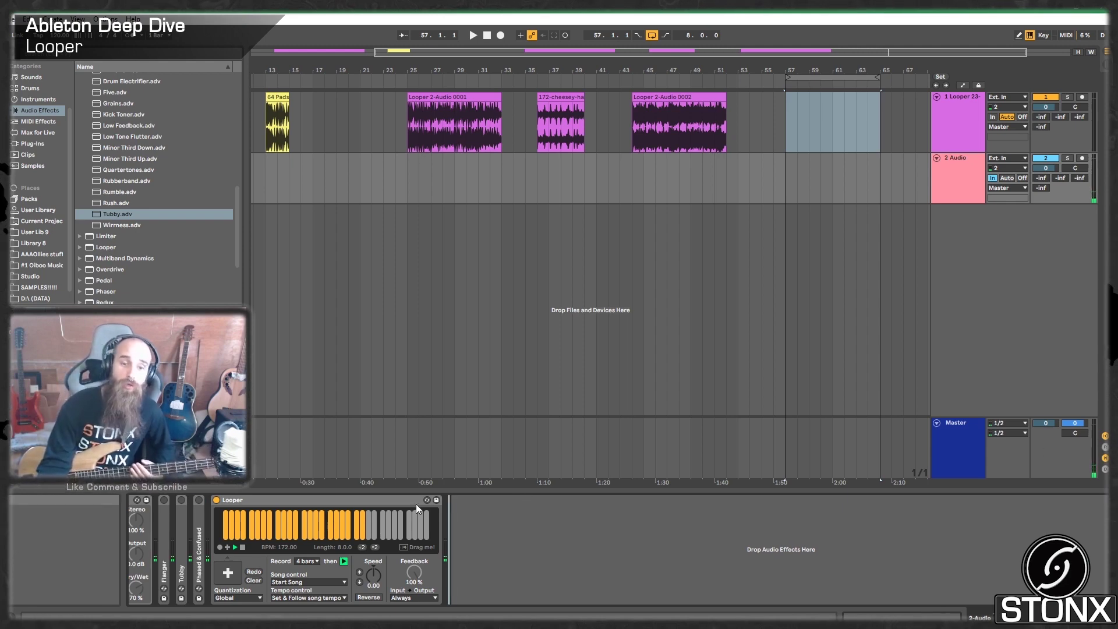
click(346, 499)
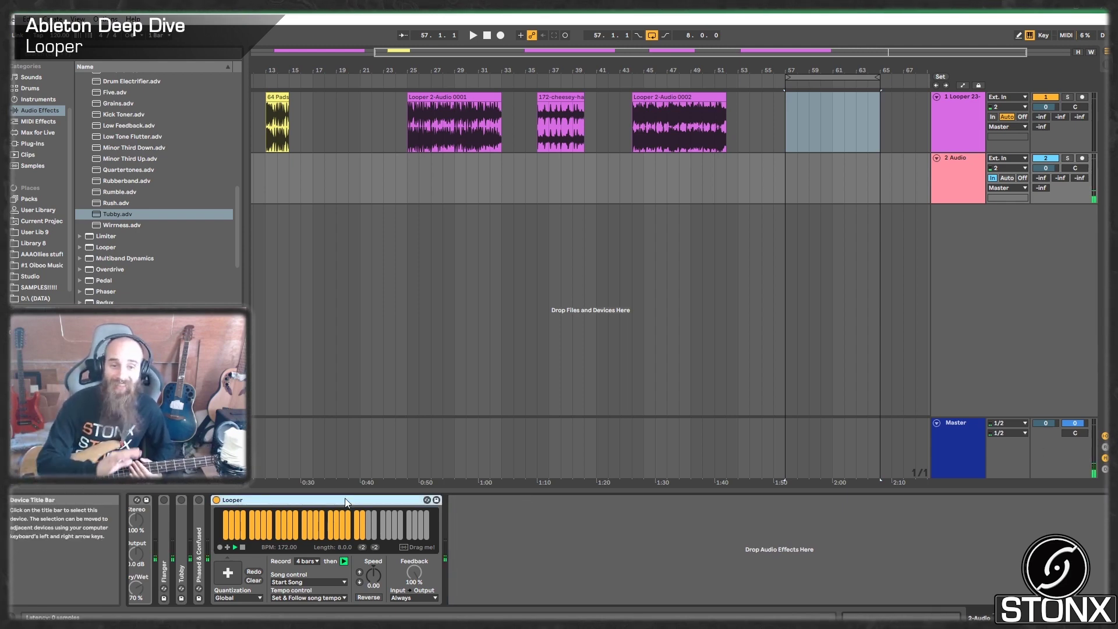